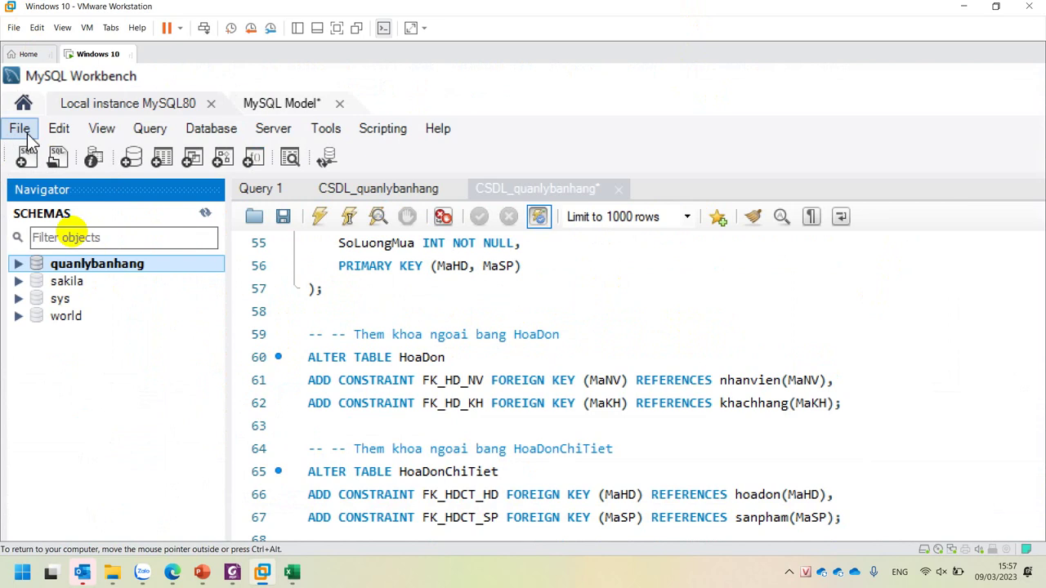
- Define a new schema named QLDiem with the default charset and collation, and submit it for SQL script review
{"action": "left_click", "coordinate": [132, 159]}
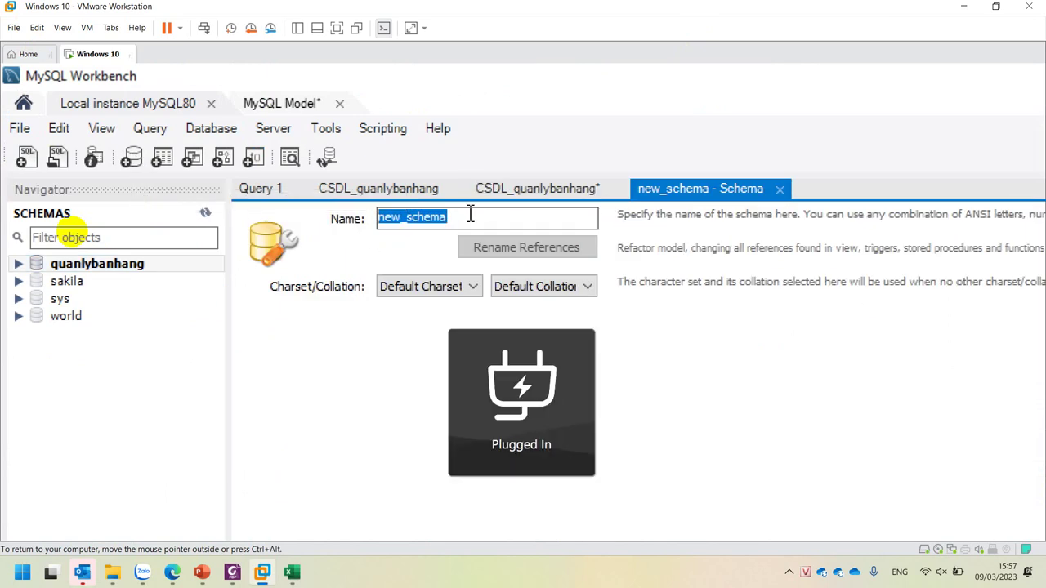
{"action": "type", "text": "Q"}
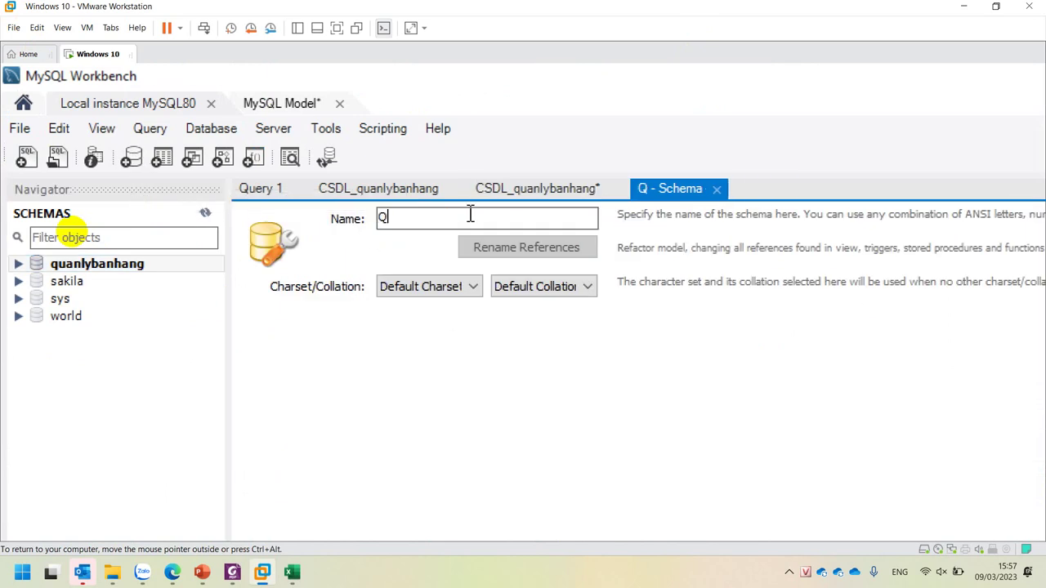
{"action": "type", "text": "LDiem"}
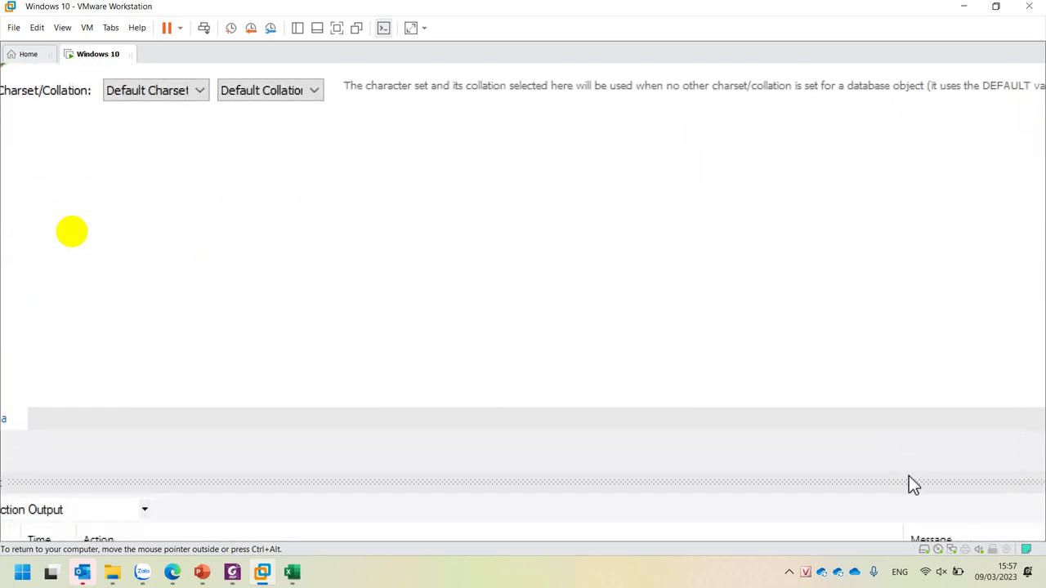
{"action": "left_click", "coordinate": [889, 455]}
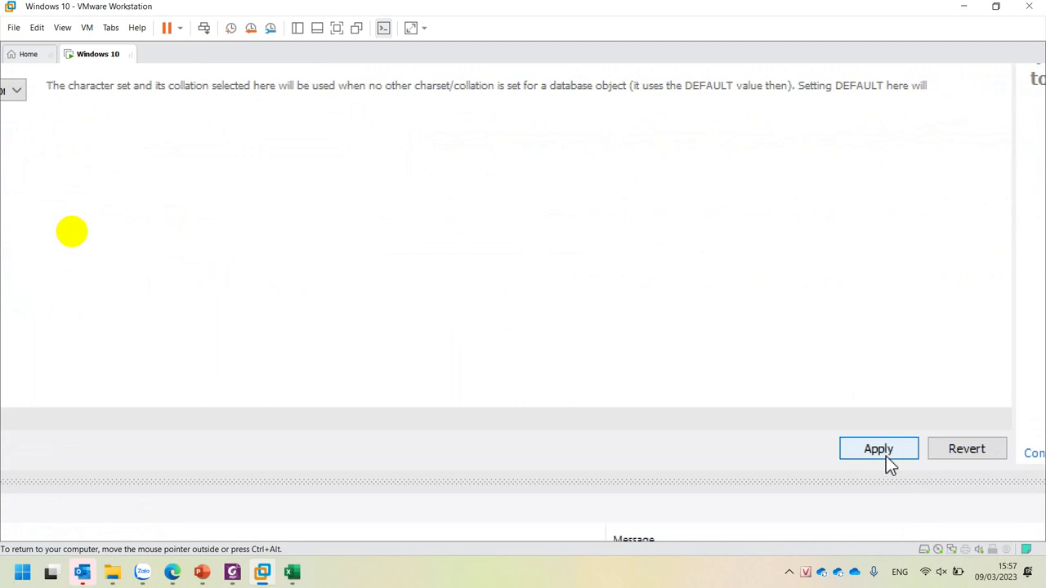
{"action": "key", "text": "super+Escape"}
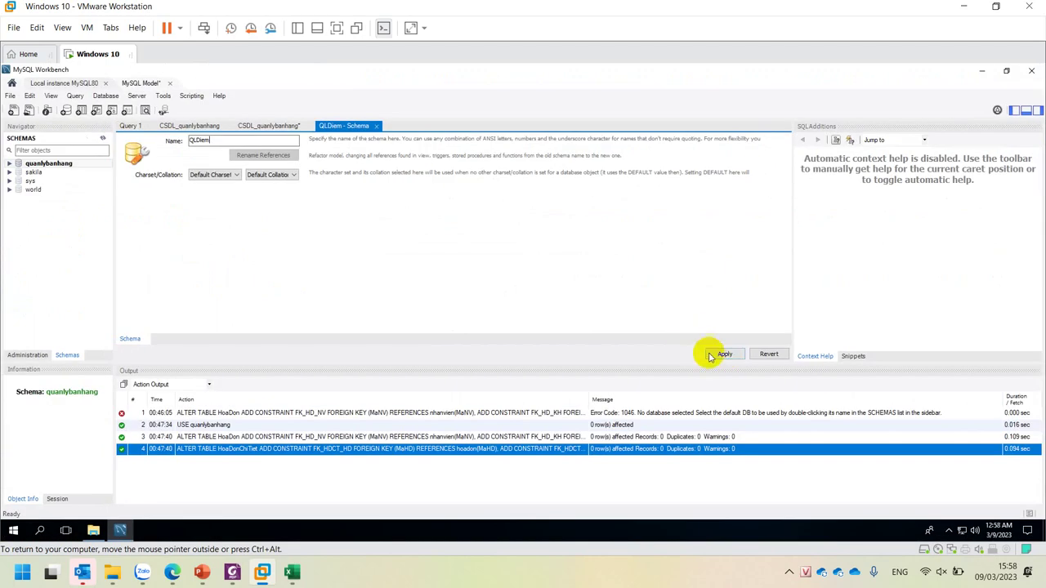
{"action": "left_click", "coordinate": [710, 356]}
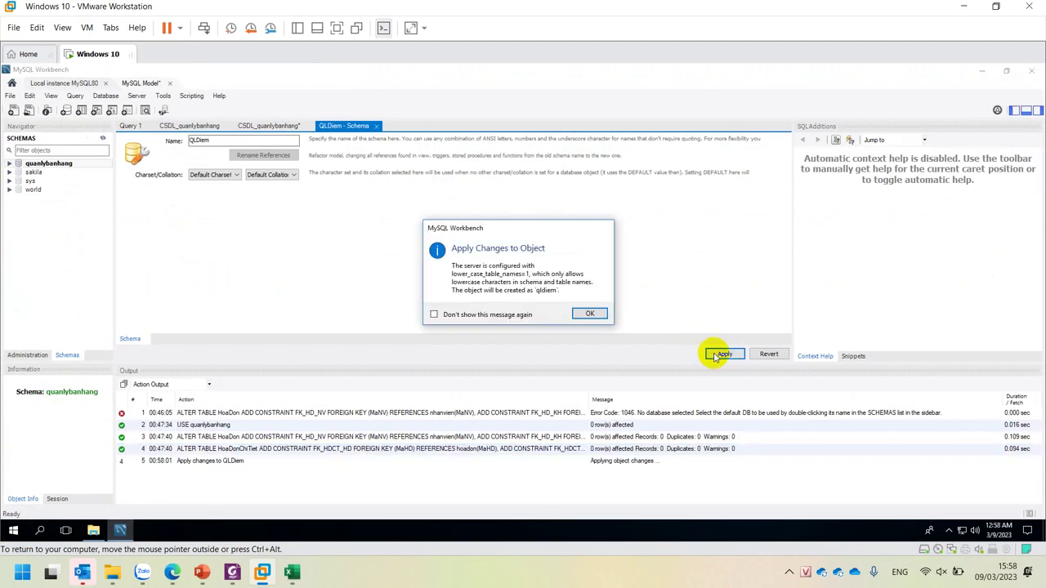
{"action": "left_click", "coordinate": [591, 315]}
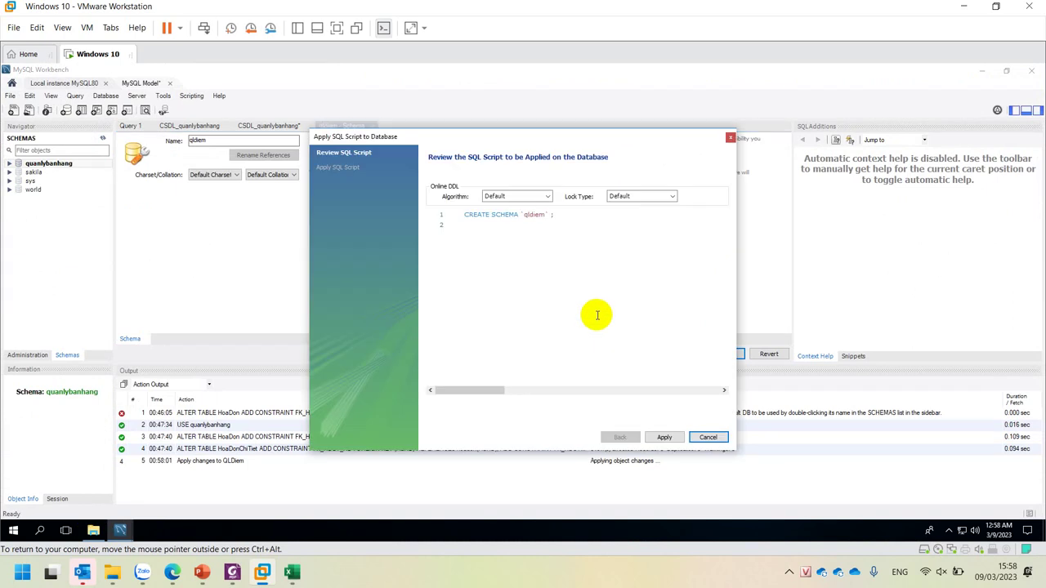
- Copy the CREATE SCHEMA `qldiem` ; statement from the script review into a new Notepad document
{"action": "left_click", "coordinate": [592, 229]}
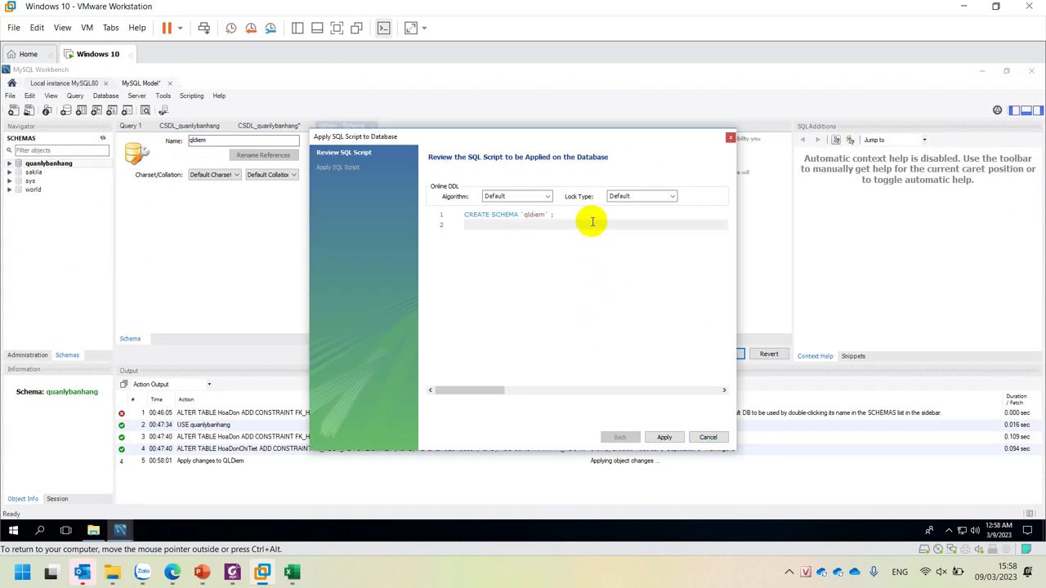
{"action": "left_click", "coordinate": [591, 217]}
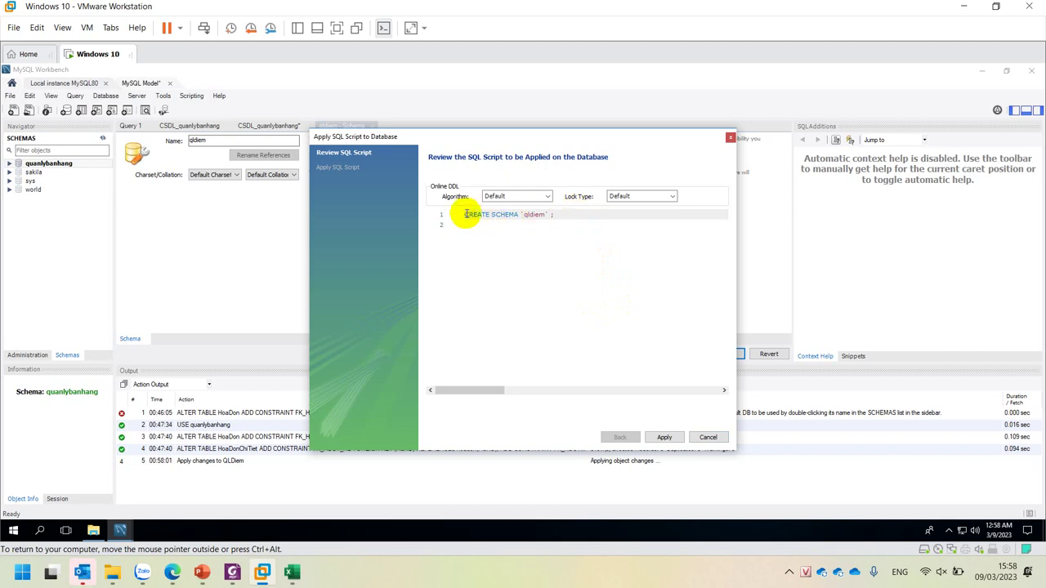
{"action": "left_click_drag", "start_coordinate": [465, 214], "coordinate": [535, 214]}
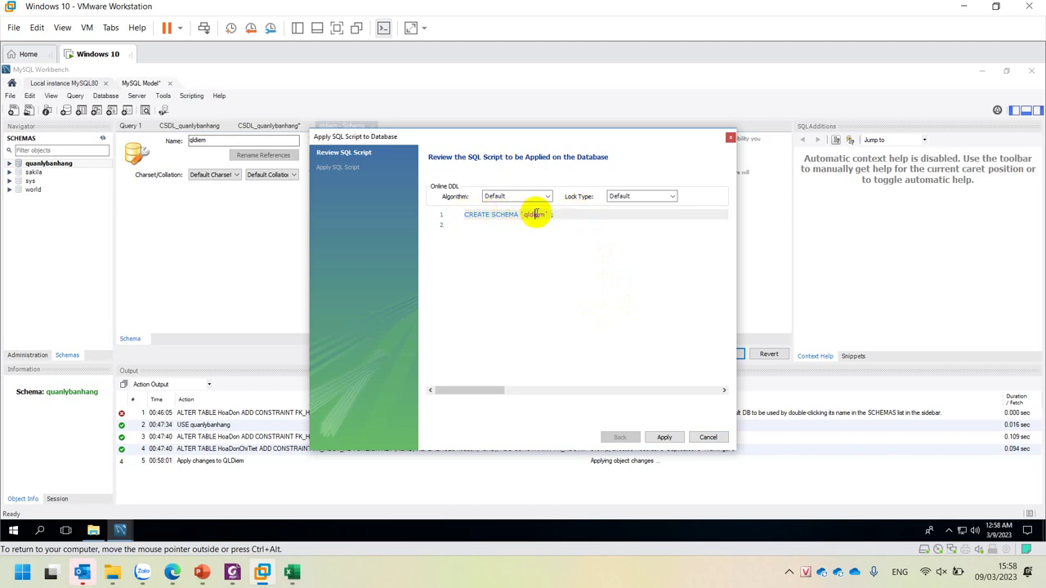
{"action": "double_click", "coordinate": [498, 214]}
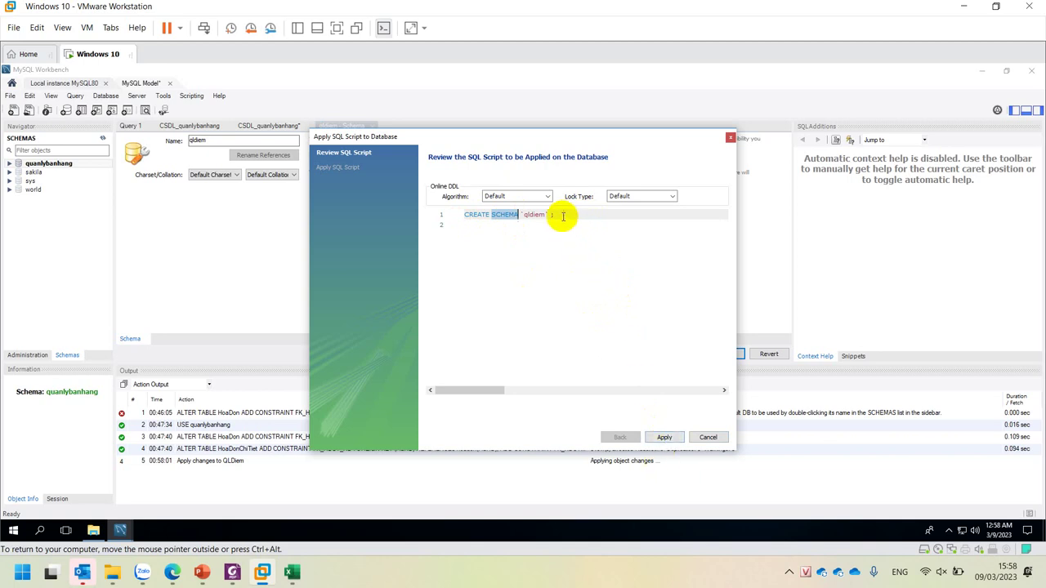
{"action": "left_click_drag", "start_coordinate": [562, 216], "coordinate": [455, 219]}
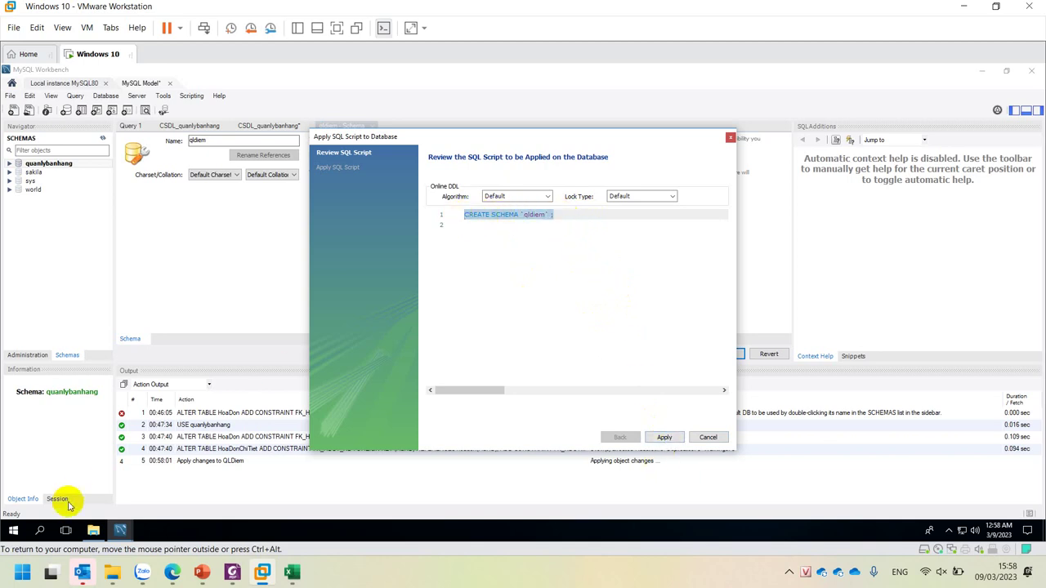
{"action": "left_click", "coordinate": [13, 530]}
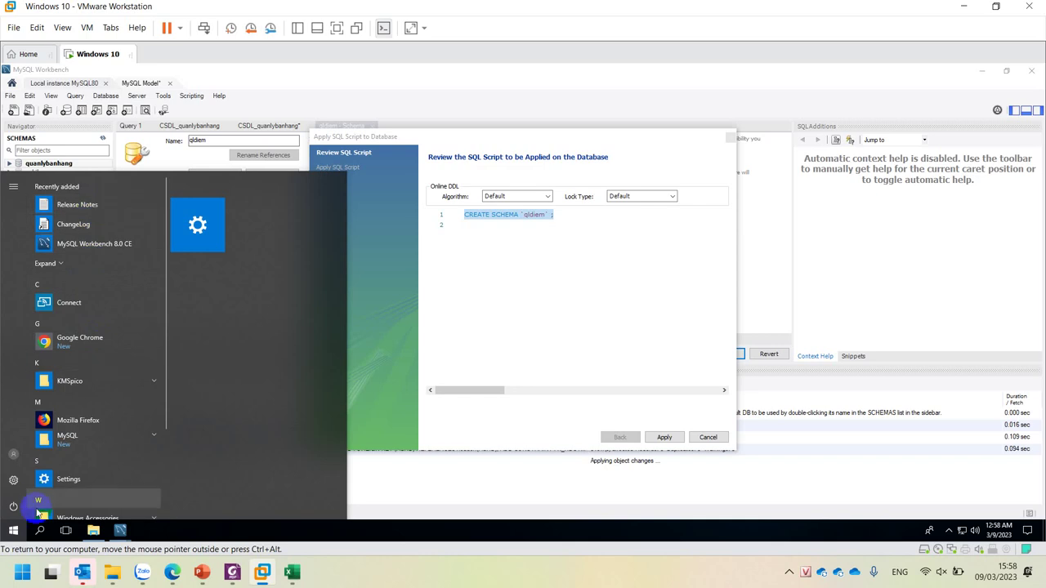
{"action": "scroll", "coordinate": [70, 449], "scroll_direction": "down", "scroll_amount": 3}
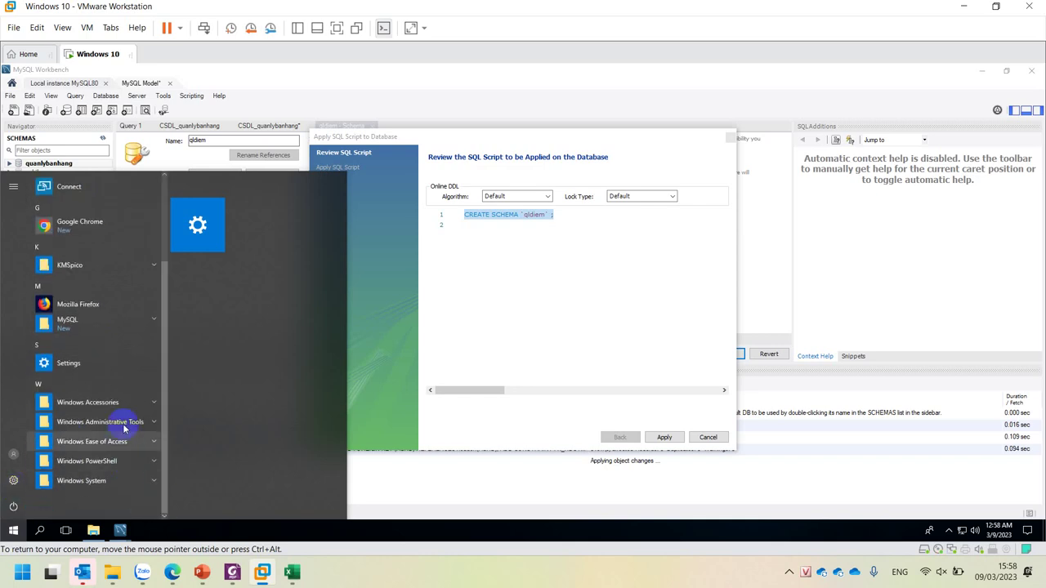
{"action": "left_click", "coordinate": [93, 402]}
{"action": "scroll", "coordinate": [111, 419], "scroll_direction": "down", "scroll_amount": 2}
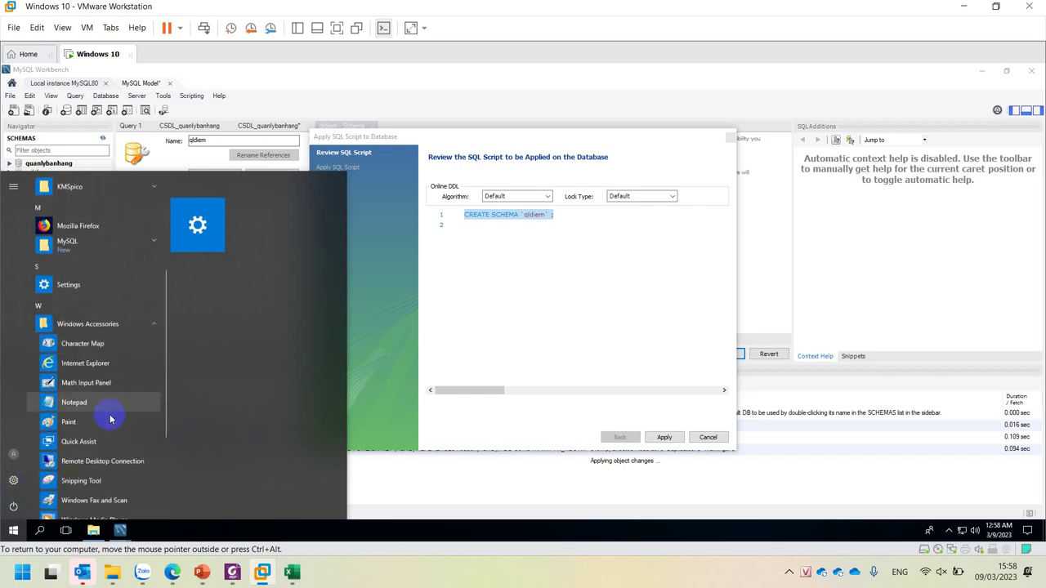
{"action": "scroll", "coordinate": [111, 419], "scroll_direction": "down", "scroll_amount": 1}
{"action": "left_click", "coordinate": [72, 381]}
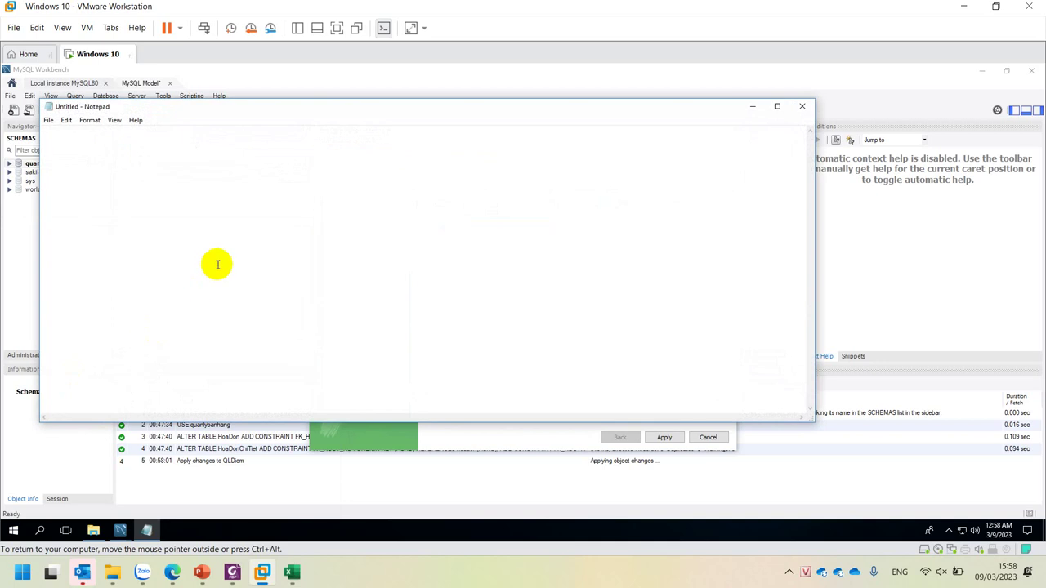
{"action": "type", "text": "CREATE SCHEMA `qldiem` ;"}
- Save the Notepad document as QLDiem.sql in the Documents folder
{"action": "key", "text": "ctrl+s"}
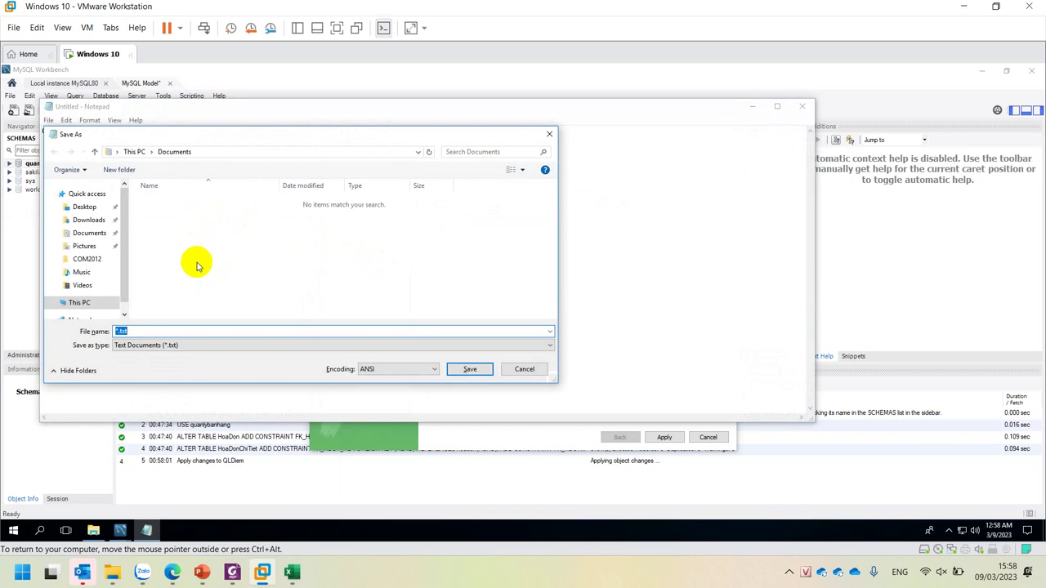
{"action": "type", "text": "QLDiem.sql"}
{"action": "key", "text": "Return"}
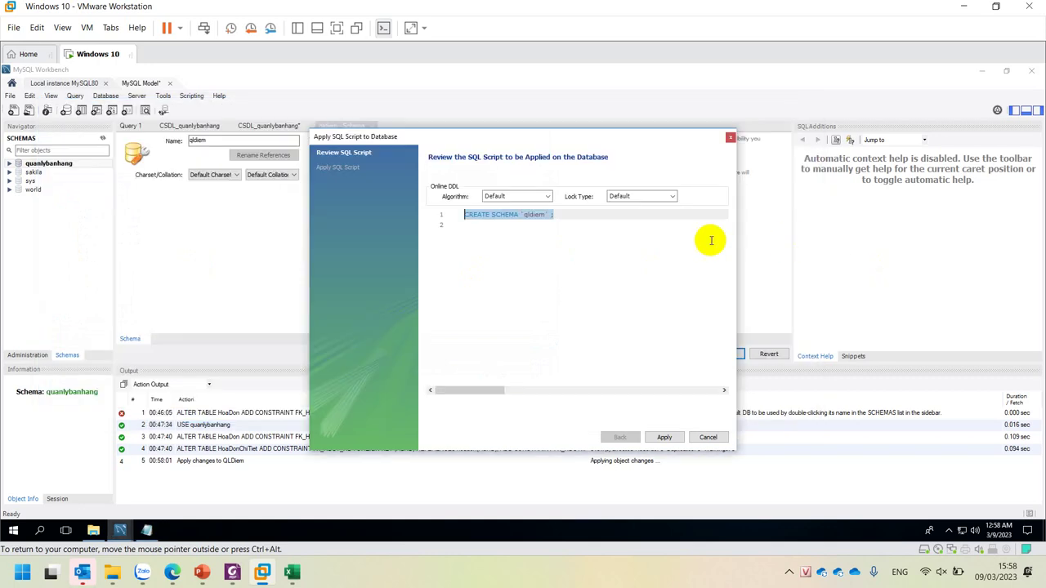
- Apply the schema creation script to the database and make qldiem the active schema
{"action": "left_click", "coordinate": [665, 437]}
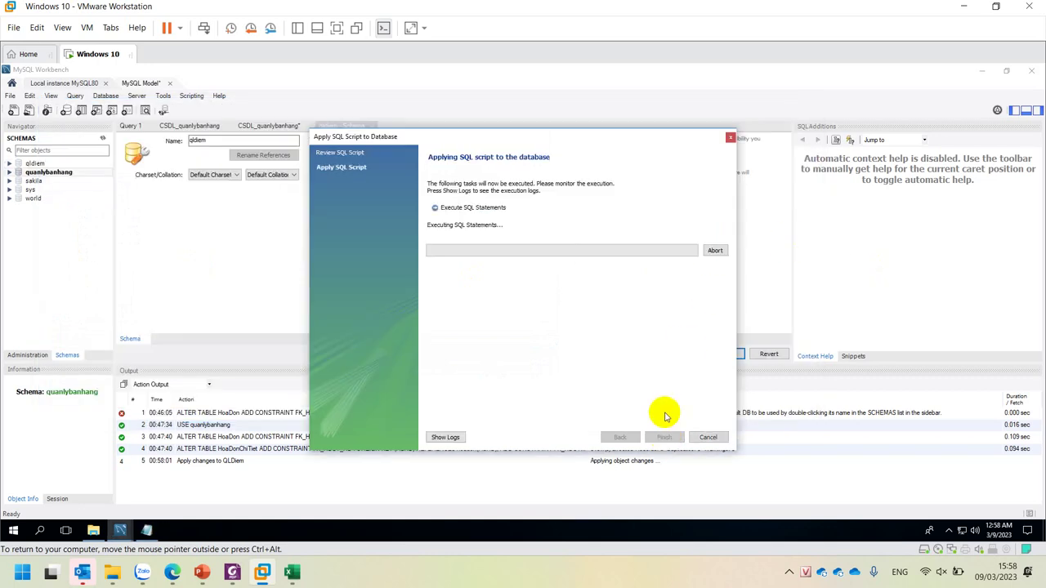
{"action": "left_click", "coordinate": [664, 438]}
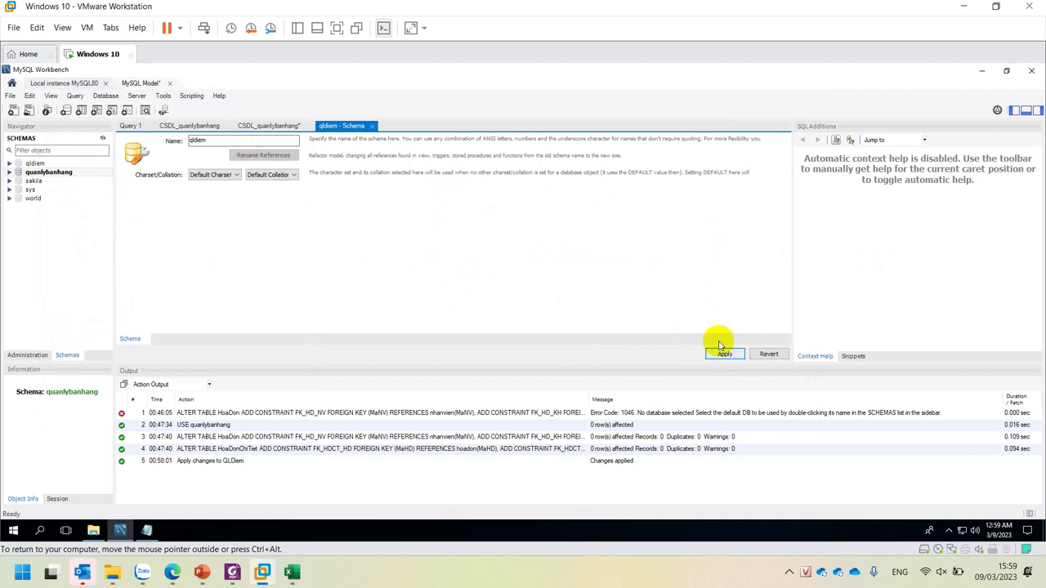
{"action": "left_click", "coordinate": [35, 164]}
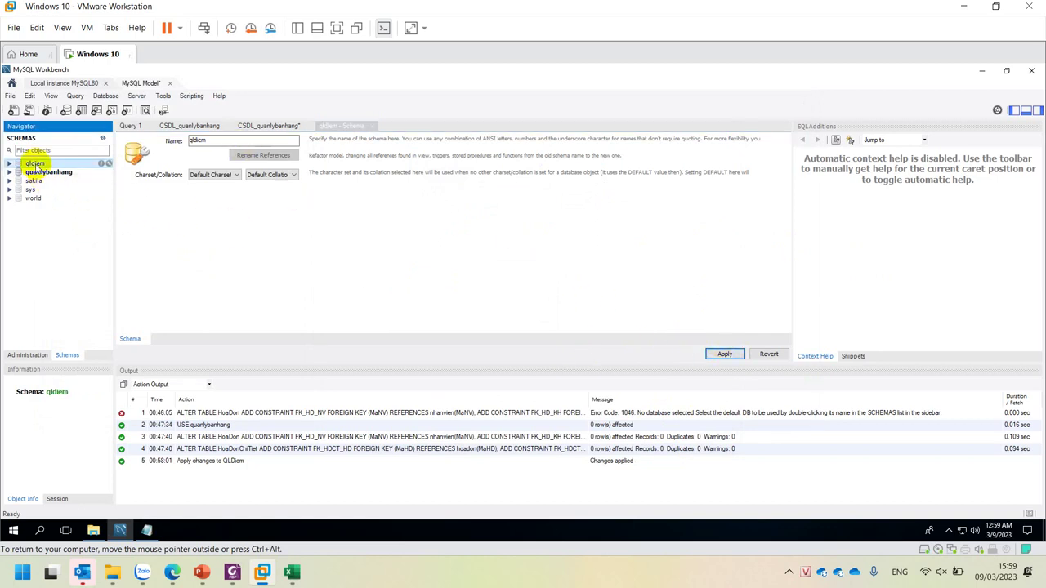
{"action": "double_click", "coordinate": [35, 164]}
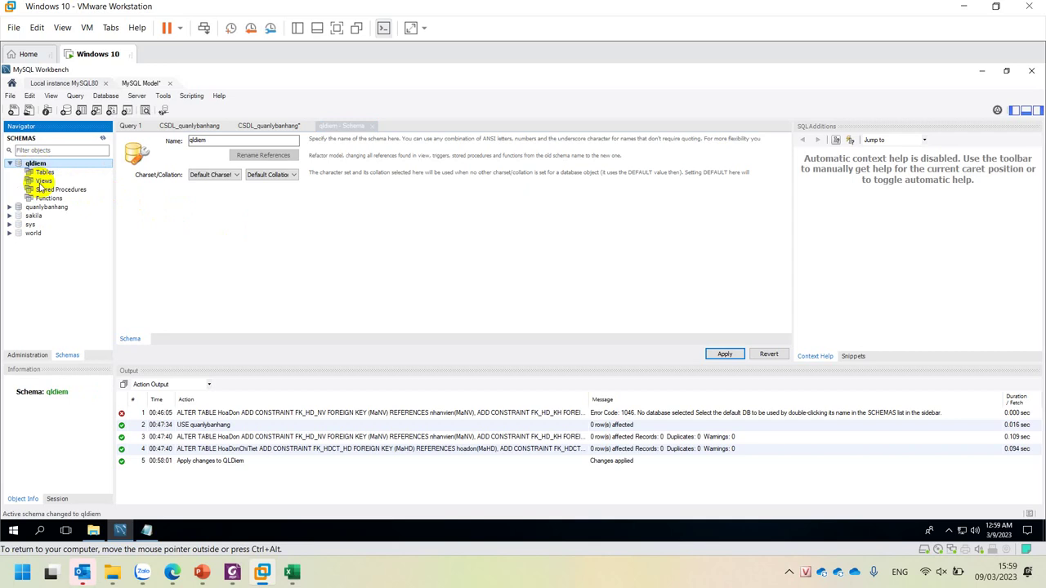
{"action": "left_click", "coordinate": [51, 261]}
{"action": "left_click", "coordinate": [36, 164]}
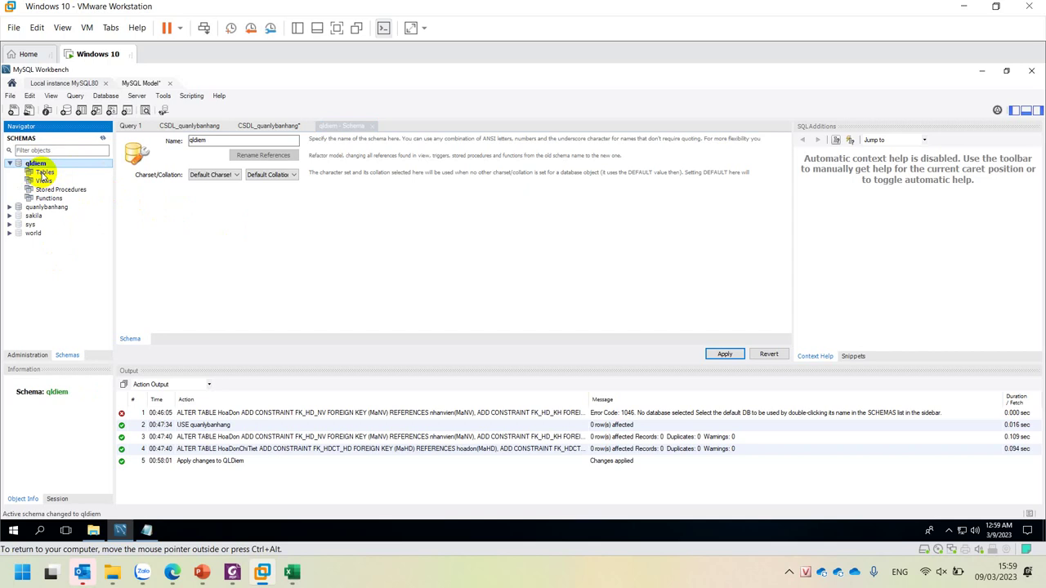
- Start a new table in the qldiem schema and name it SinhVien
{"action": "left_click", "coordinate": [45, 172]}
{"action": "key", "text": "super+plus"}
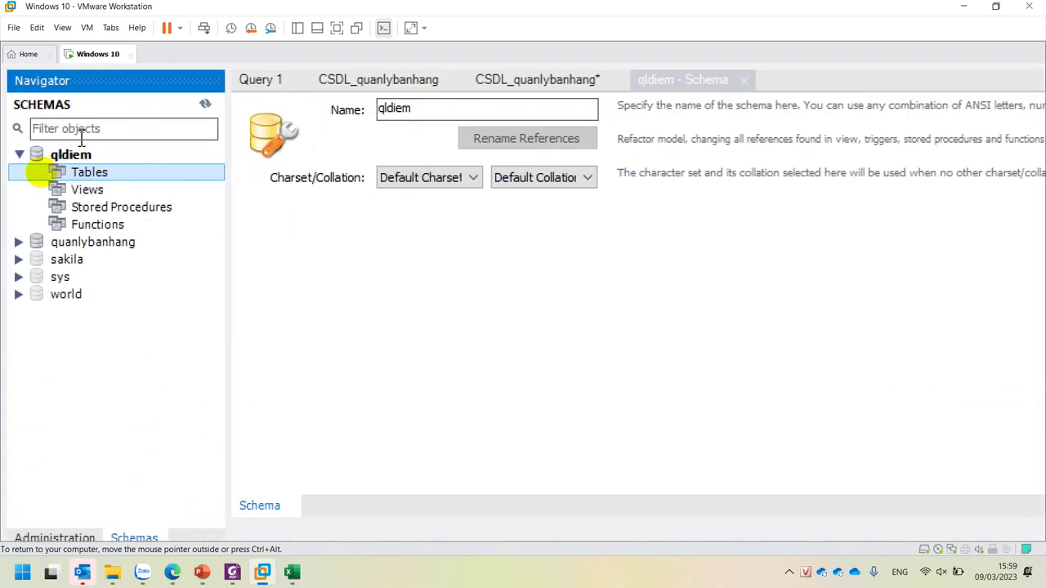
{"action": "right_click", "coordinate": [93, 175]}
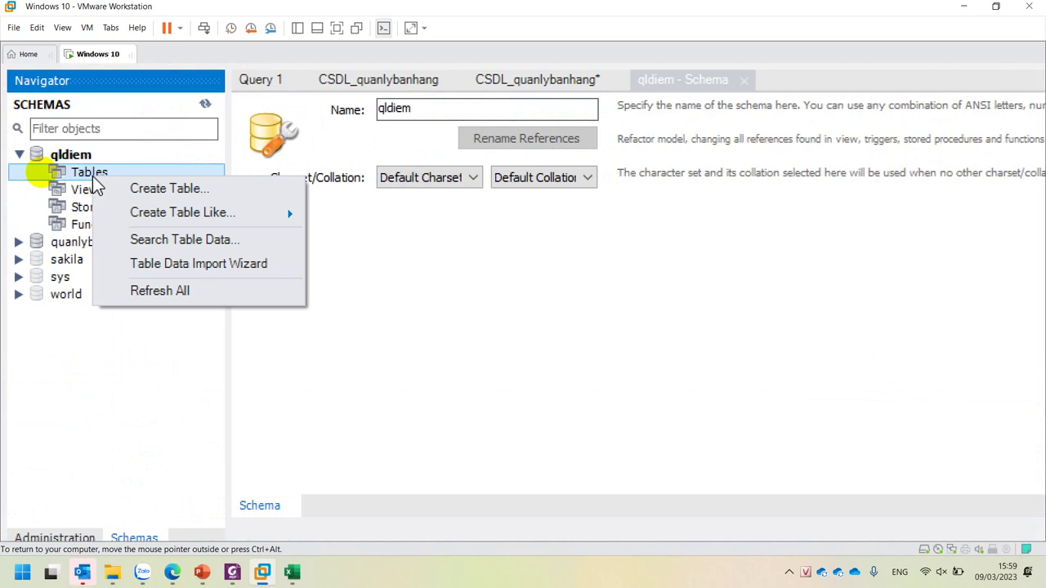
{"action": "left_click", "coordinate": [87, 175]}
{"action": "right_click", "coordinate": [85, 175]}
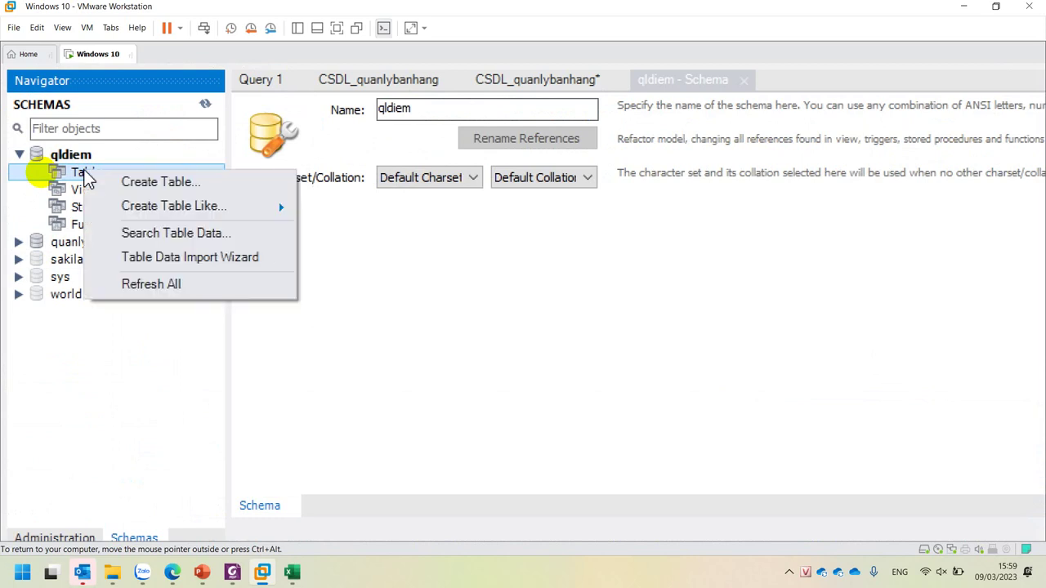
{"action": "left_click", "coordinate": [155, 182]}
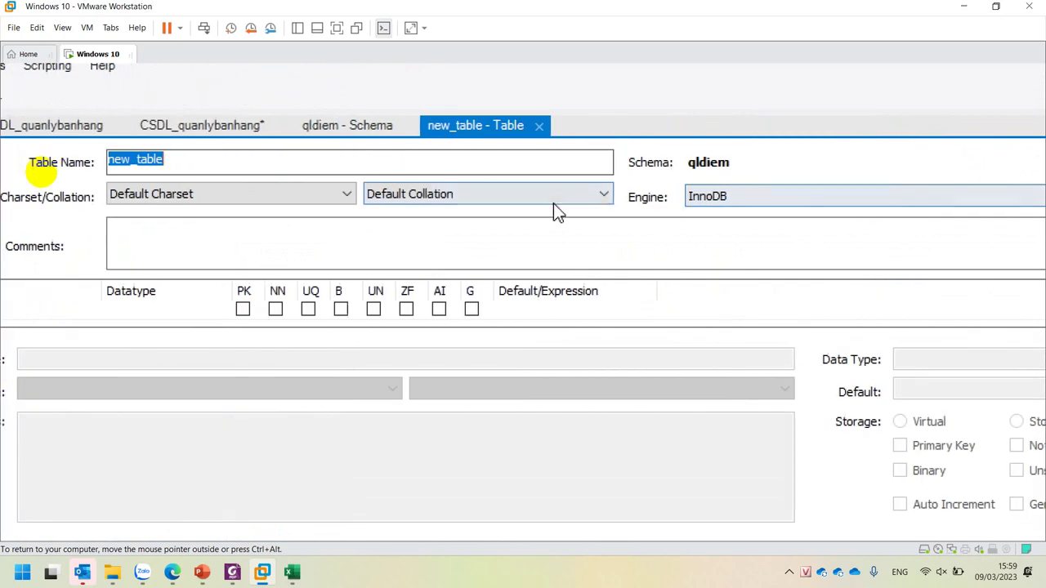
{"action": "type", "text": "Sinh"}
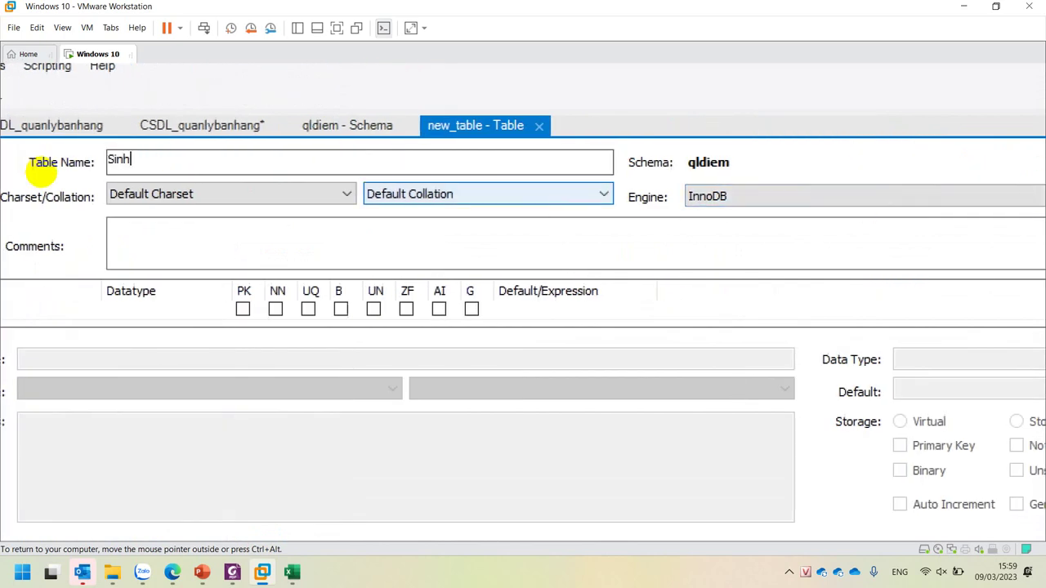
{"action": "type", "text": "Vien"}
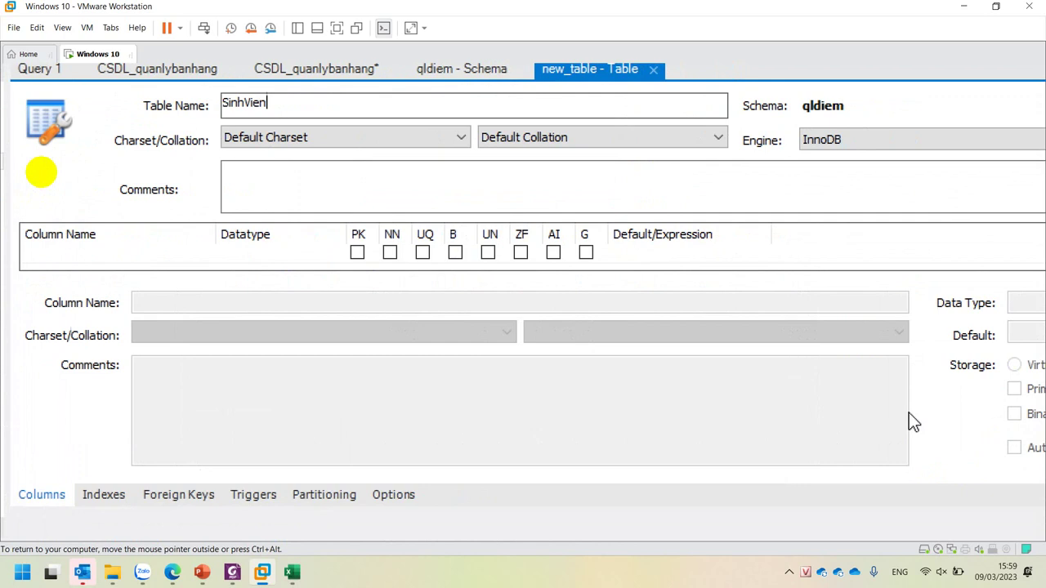
- Shrink the output area to give the SinhVien table's column list more room
{"action": "key", "text": "super+Escape"}
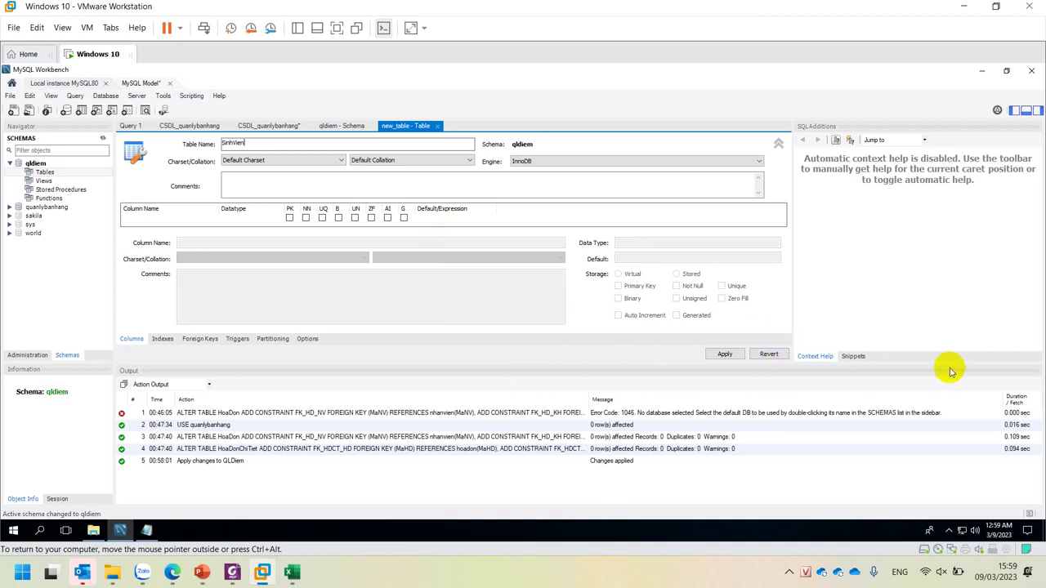
{"action": "left_click_drag", "start_coordinate": [949, 365], "coordinate": [947, 467]}
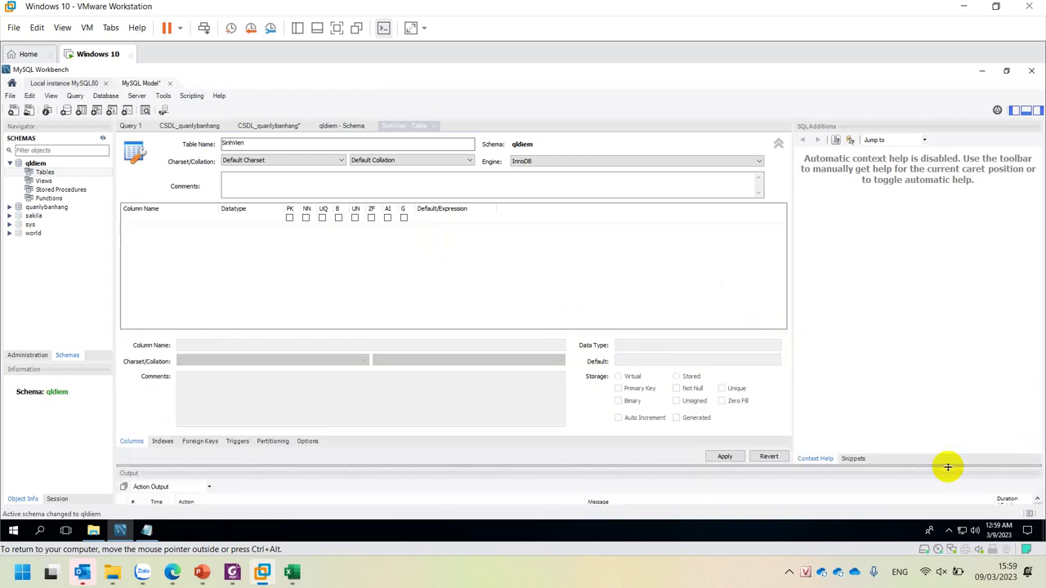
{"action": "left_click_drag", "start_coordinate": [948, 467], "coordinate": [945, 458]}
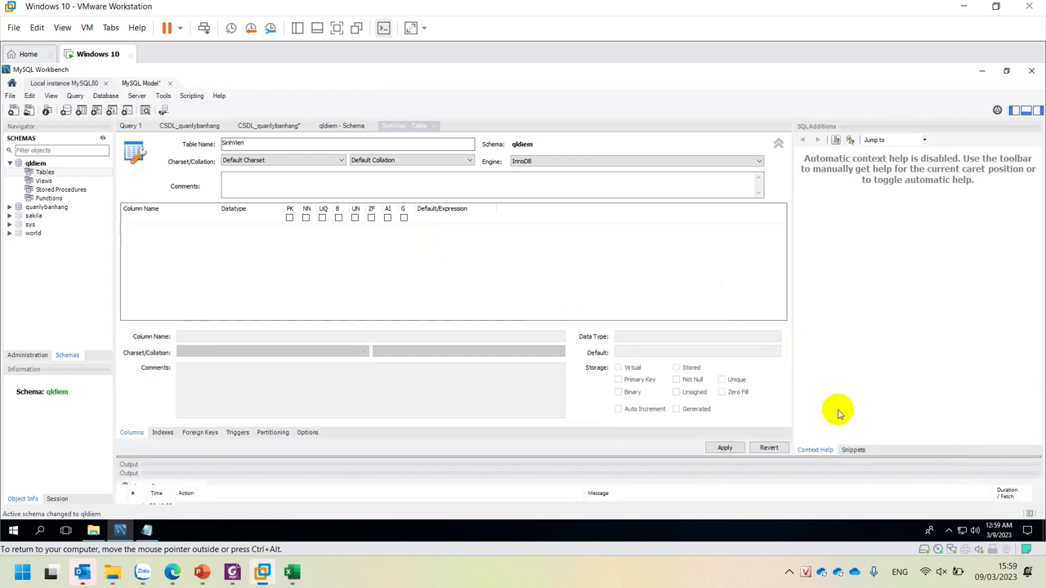
- Add a first column named MaSinhVien to the SinhVien table
{"action": "left_click", "coordinate": [182, 233]}
{"action": "left_click", "coordinate": [173, 222]}
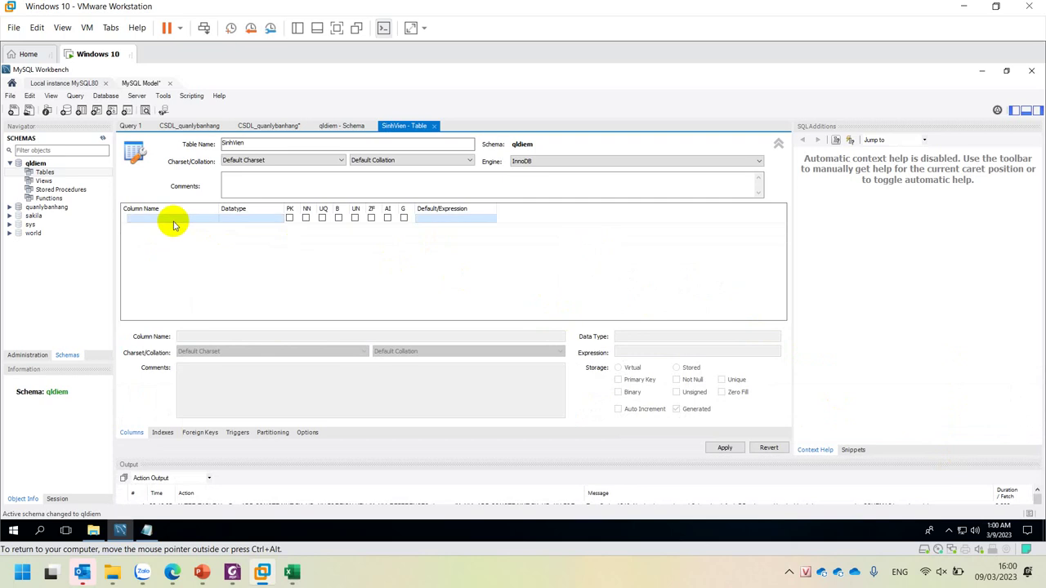
{"action": "left_click", "coordinate": [174, 221]}
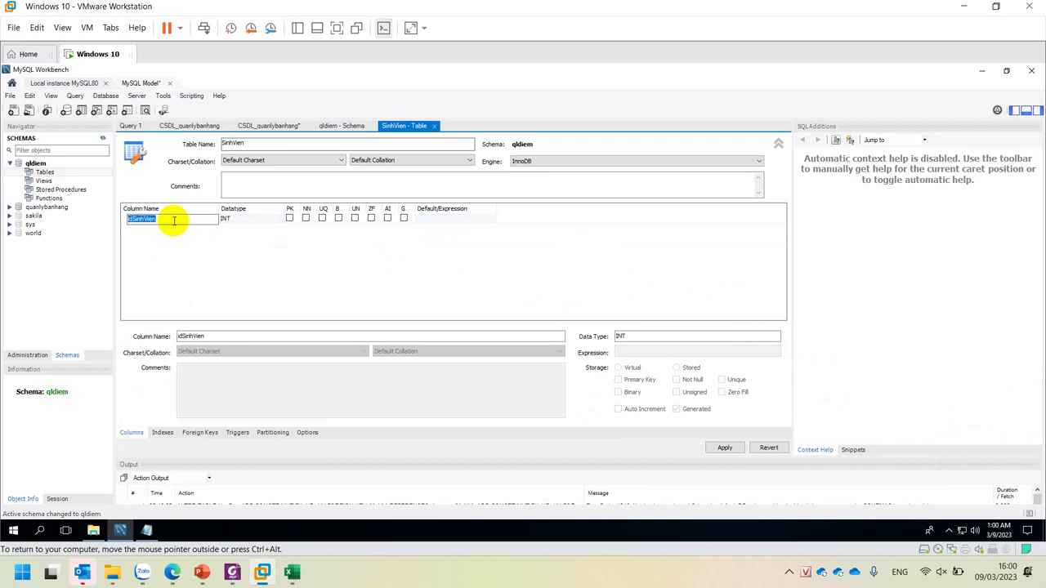
{"action": "type", "text": "MaSinhVien"}
{"action": "key", "text": "Tab"}
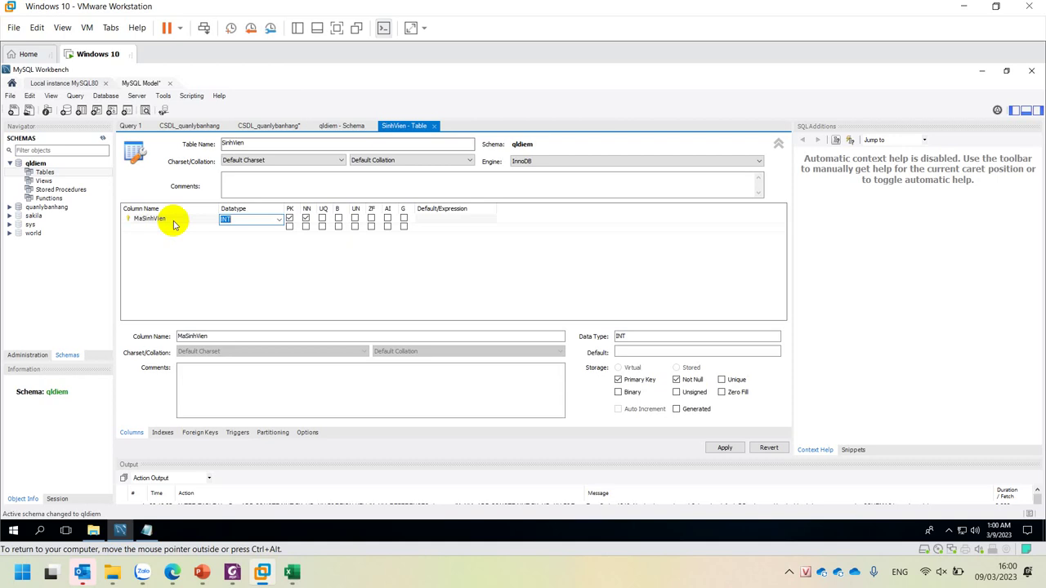
- Set the MaSinhVien column's datatype to VARCHAR(7)
{"action": "left_click", "coordinate": [278, 220]}
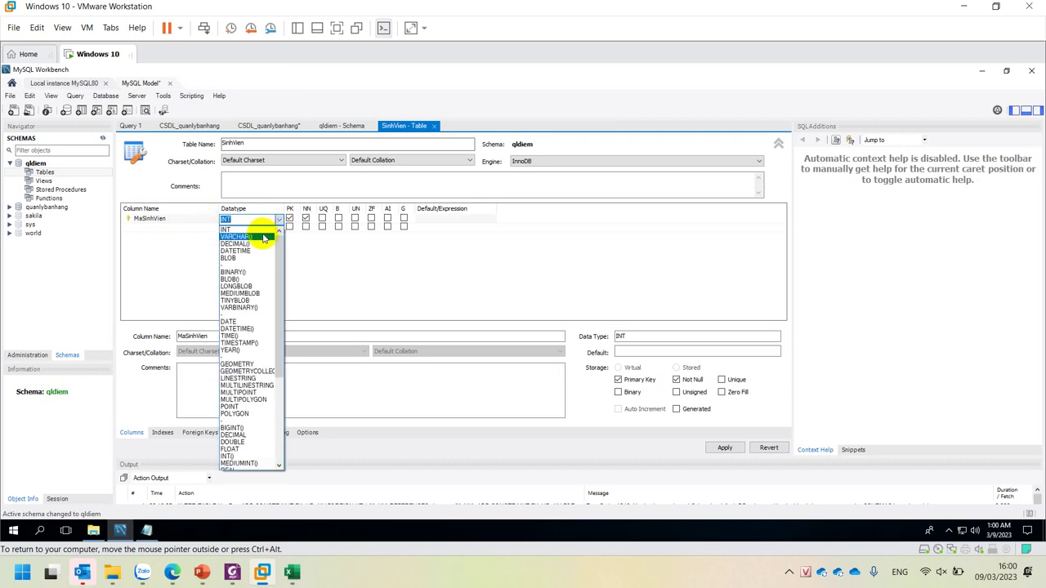
{"action": "left_click", "coordinate": [263, 238]}
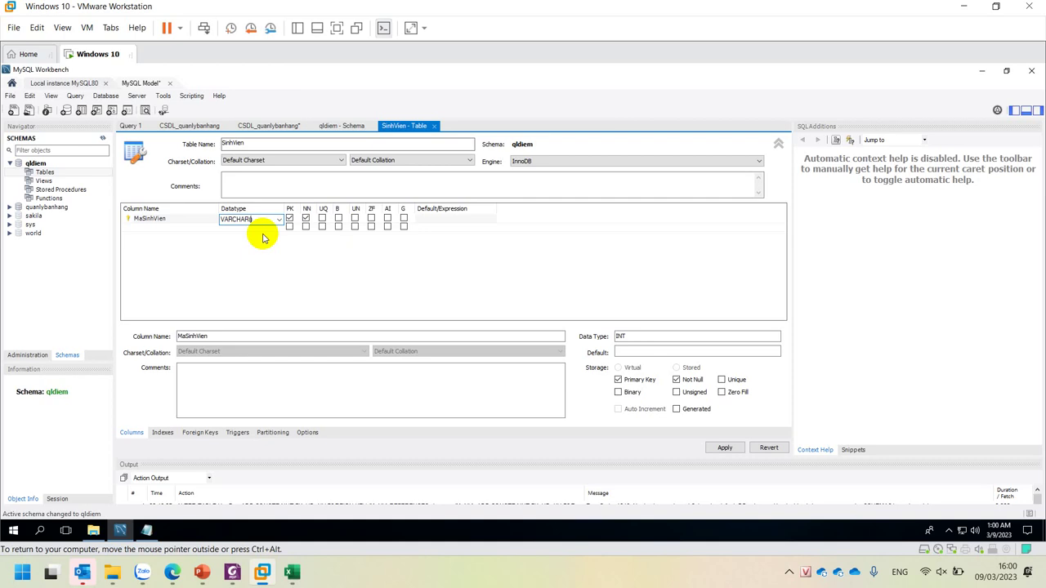
{"action": "type", "text": "10"}
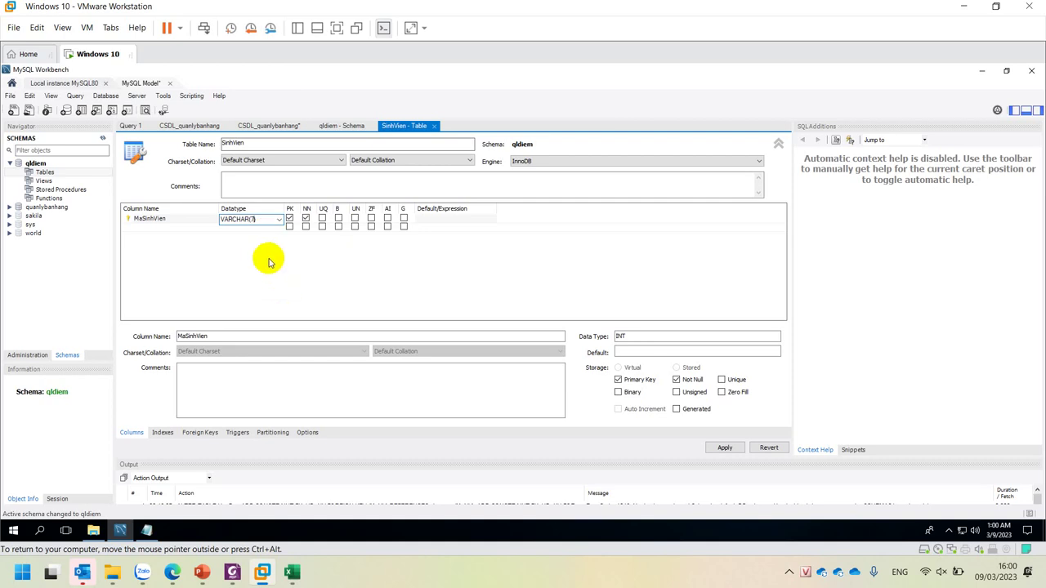
{"action": "left_click", "coordinate": [269, 257]}
- Add a second column named HoVaTen to the SinhVien table
{"action": "left_click", "coordinate": [163, 229]}
{"action": "left_click", "coordinate": [164, 228]}
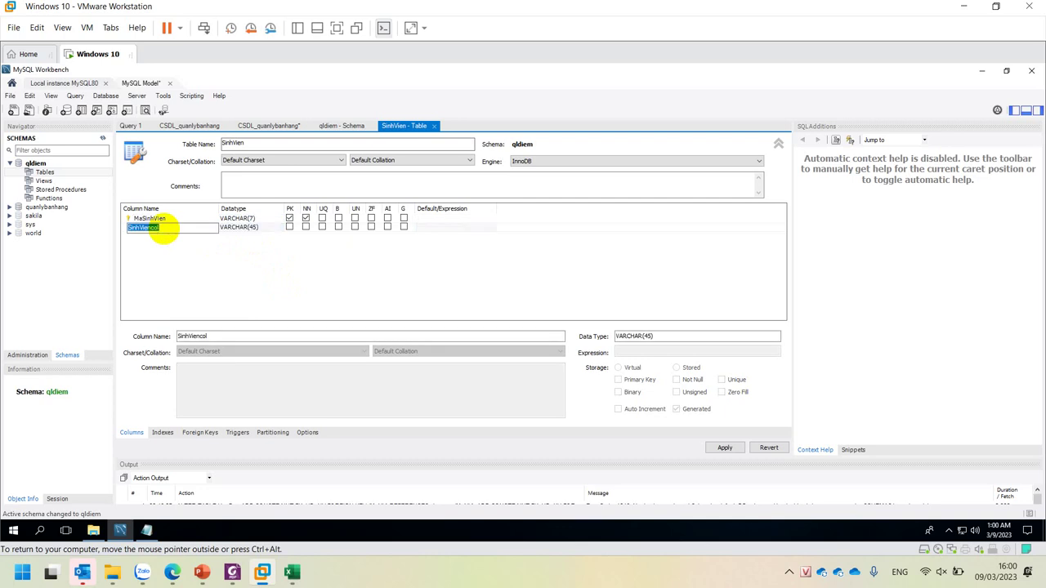
{"action": "type", "text": "TenS"}
{"action": "key", "text": "BackSpace"}
{"action": "key", "text": "BackSpace"}
{"action": "key", "text": "BackSpace"}
{"action": "key", "text": "BackSpace"}
{"action": "type", "text": "HoVaTen"}
{"action": "key", "text": "Tab"}
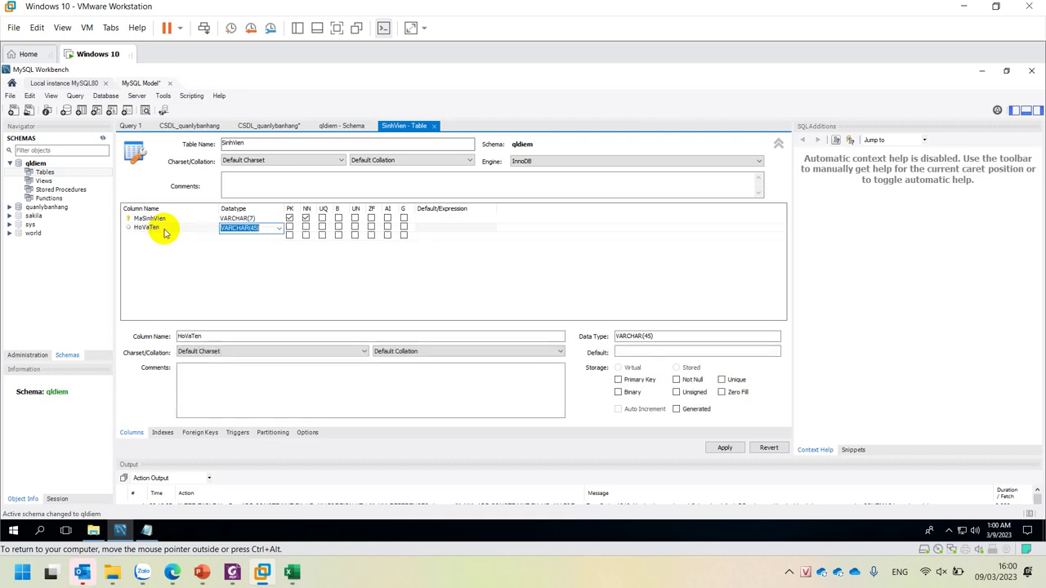
- Set the HoVaTen column's datatype to VARCHAR(100)
{"action": "left_click", "coordinate": [255, 229]}
{"action": "double_click", "coordinate": [254, 228]}
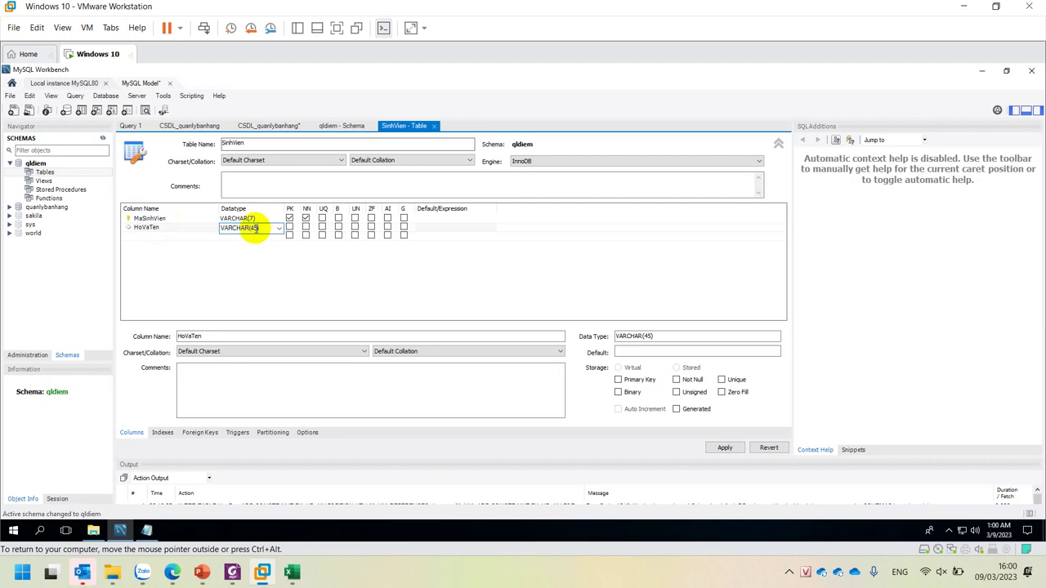
{"action": "left_click", "coordinate": [279, 232]}
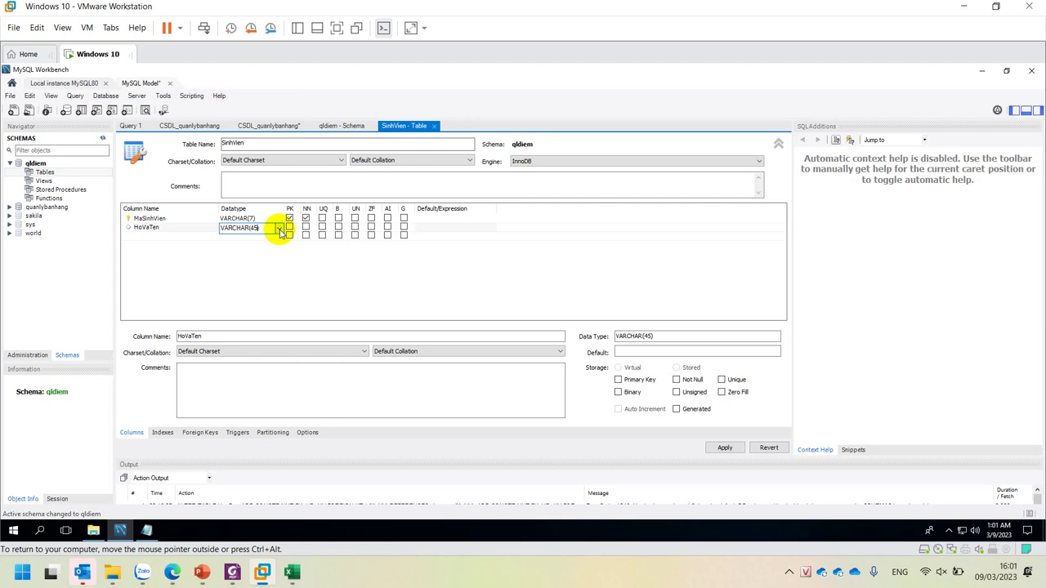
{"action": "key", "text": "BackSpace"}
{"action": "key", "text": "BackSpace"}
{"action": "type", "text": "100"}
- Add a third column named NgaySinh with the DATE datatype, and start a new column below it
{"action": "left_click", "coordinate": [281, 234]}
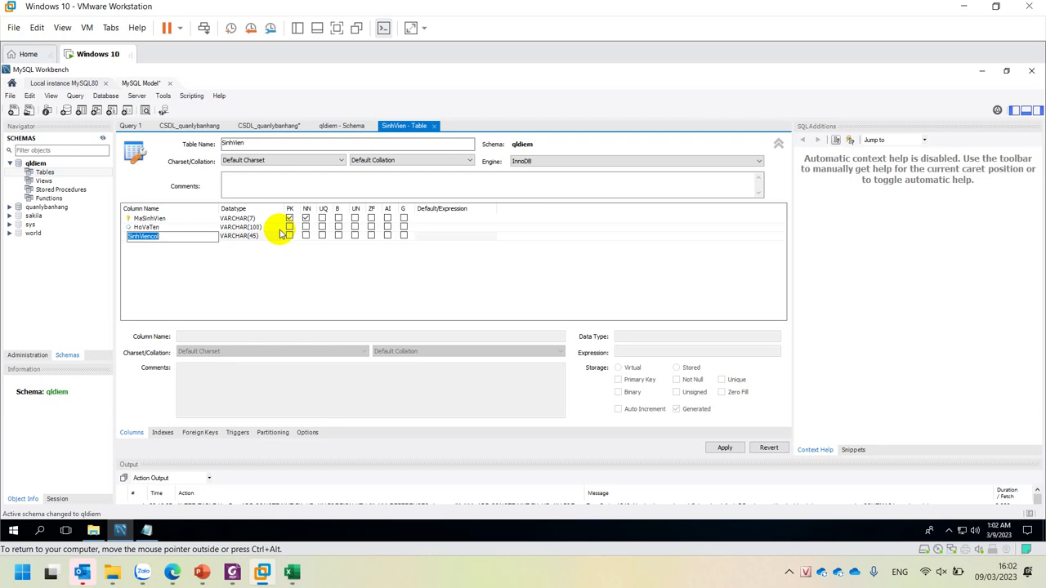
{"action": "type", "text": "NgaySinh"}
{"action": "key", "text": "Tab"}
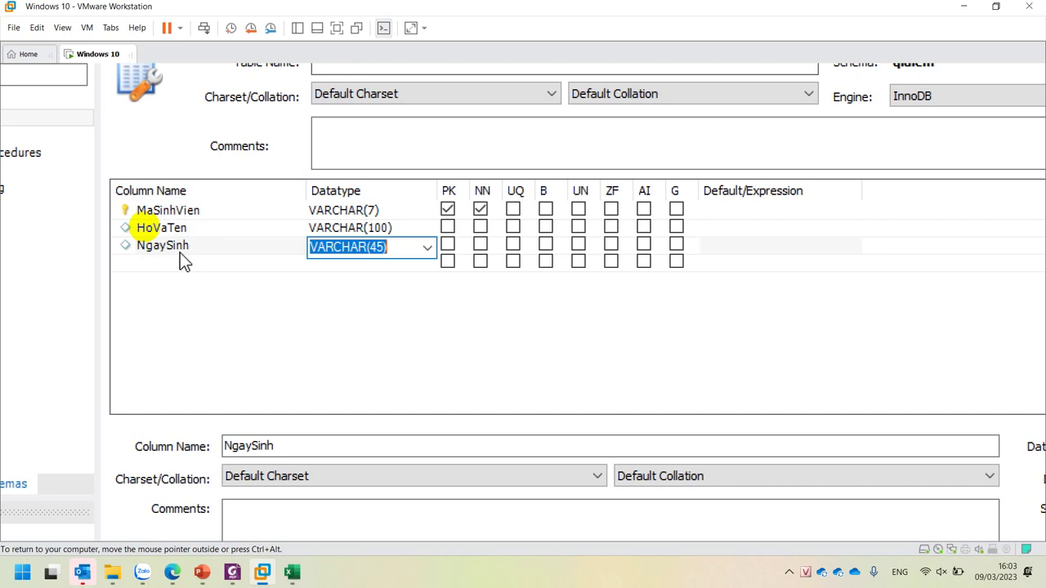
{"action": "left_click", "coordinate": [427, 248]}
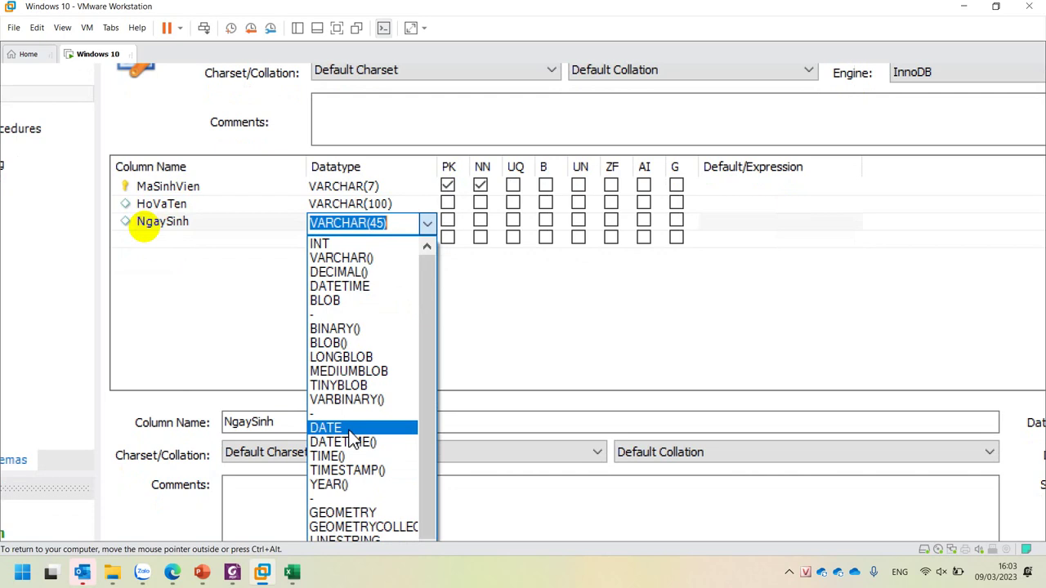
{"action": "left_click", "coordinate": [348, 431]}
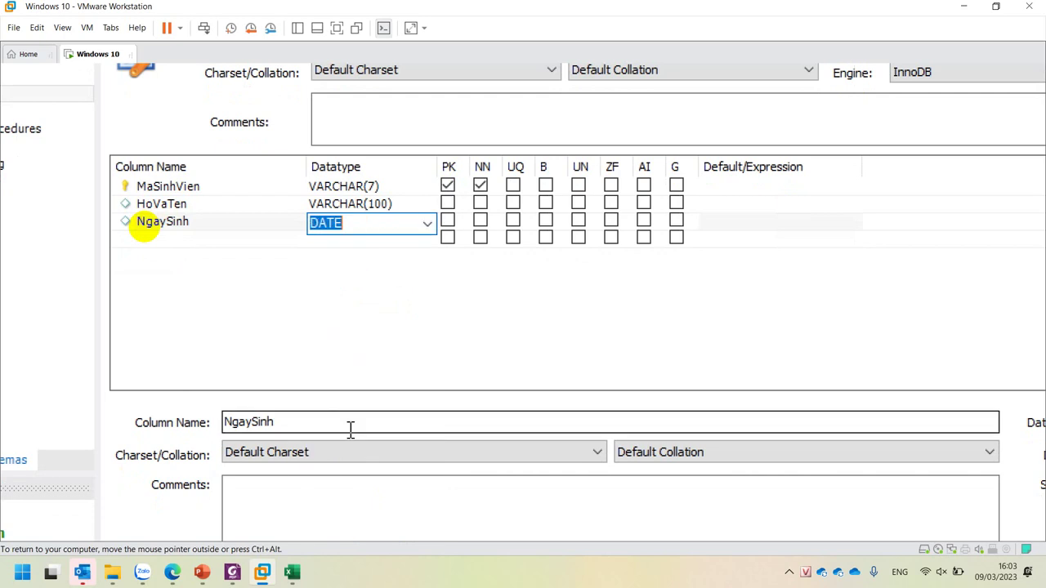
{"action": "left_click", "coordinate": [184, 238]}
{"action": "left_click", "coordinate": [184, 238]}
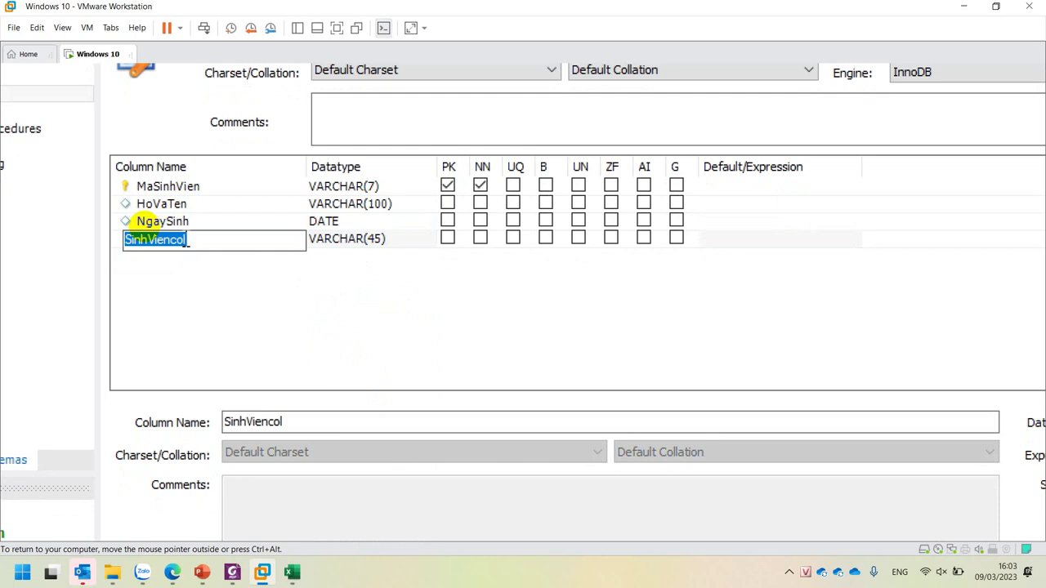
{"action": "type", "text": "congan"}
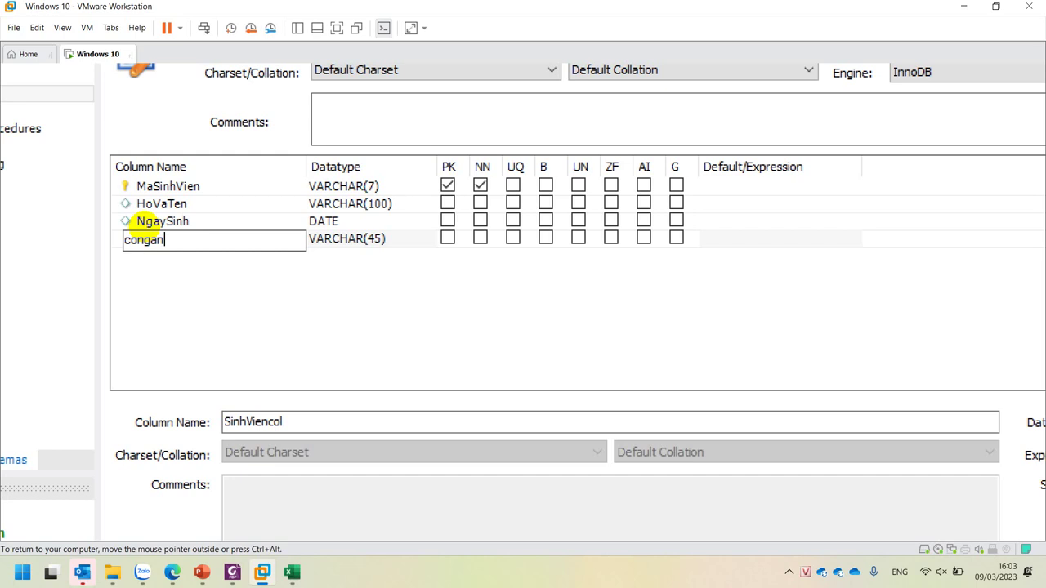
{"action": "key", "text": "BackSpace"}
{"action": "key", "text": "BackSpace"}
{"action": "key", "text": "BackSpace"}
{"action": "key", "text": "BackSpace"}
{"action": "key", "text": "BackSpace"}
{"action": "key", "text": "BackSpace"}
{"action": "type", "text": "CoNgan"}
{"action": "key", "text": "BackSpace"}
{"action": "key", "text": "BackSpace"}
{"action": "key", "text": "BackSpace"}
{"action": "key", "text": "BackSpace"}
{"action": "type", "text": "ngAn"}
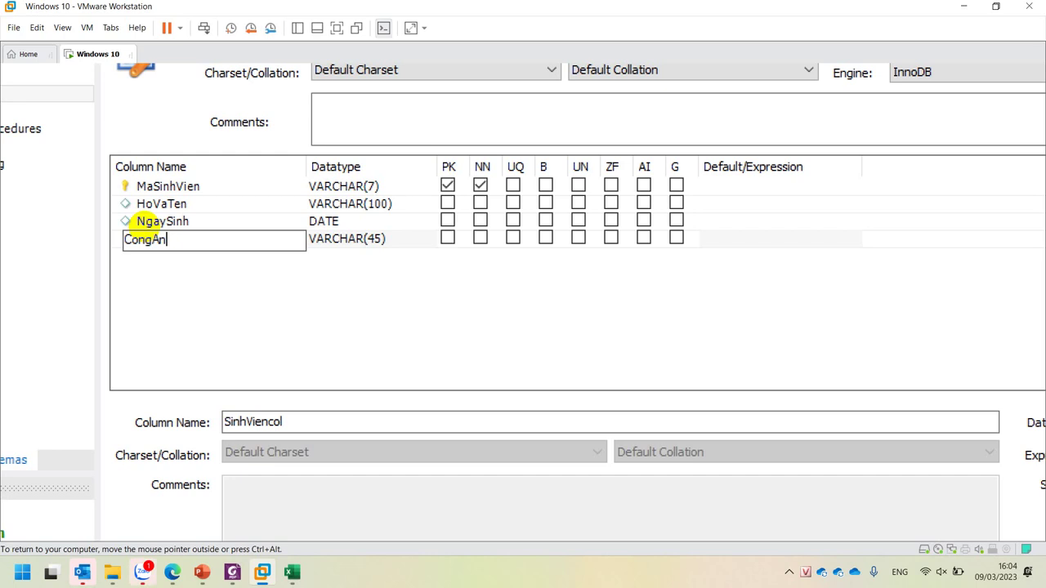
{"action": "key", "text": "BackSpace"}
{"action": "key", "text": "BackSpace"}
{"action": "key", "text": "BackSpace"}
{"action": "key", "text": "BackSpace"}
{"action": "key", "text": "BackSpace"}
{"action": "key", "text": "BackSpace"}
- Name the fourth column Email with the default VARCHAR(45) datatype and move on to the following column
{"action": "type", "text": "Email"}
{"action": "key", "text": "Tab"}
{"action": "key", "text": "Tab"}
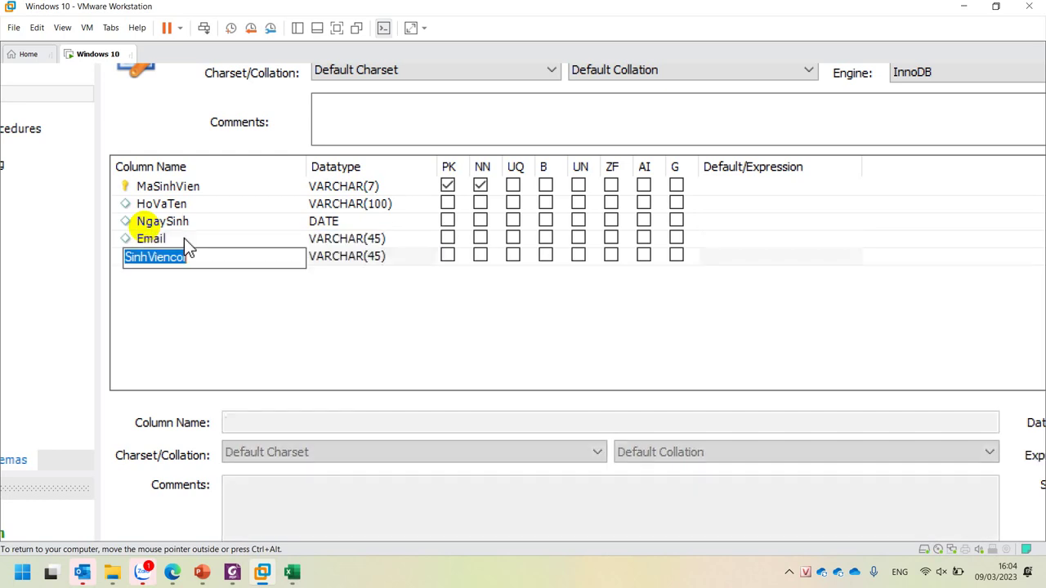
- Add a fifth column named SoDienThoai with the datatype VARCHAR(20)
{"action": "type", "text": "So"}
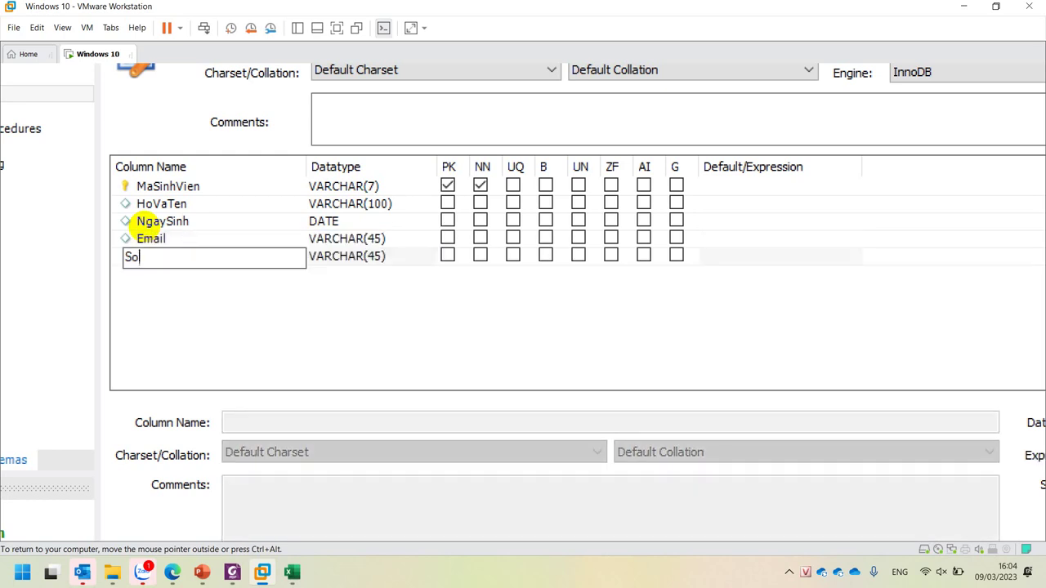
{"action": "type", "text": "DienThoai"}
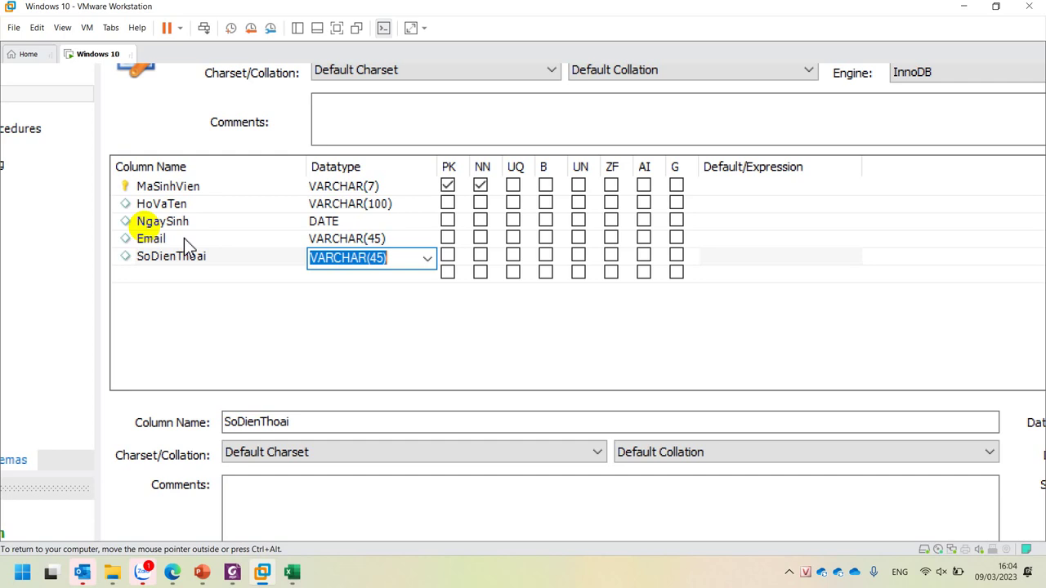
{"action": "left_click", "coordinate": [373, 258]}
{"action": "left_click_drag", "start_coordinate": [366, 258], "coordinate": [381, 258]}
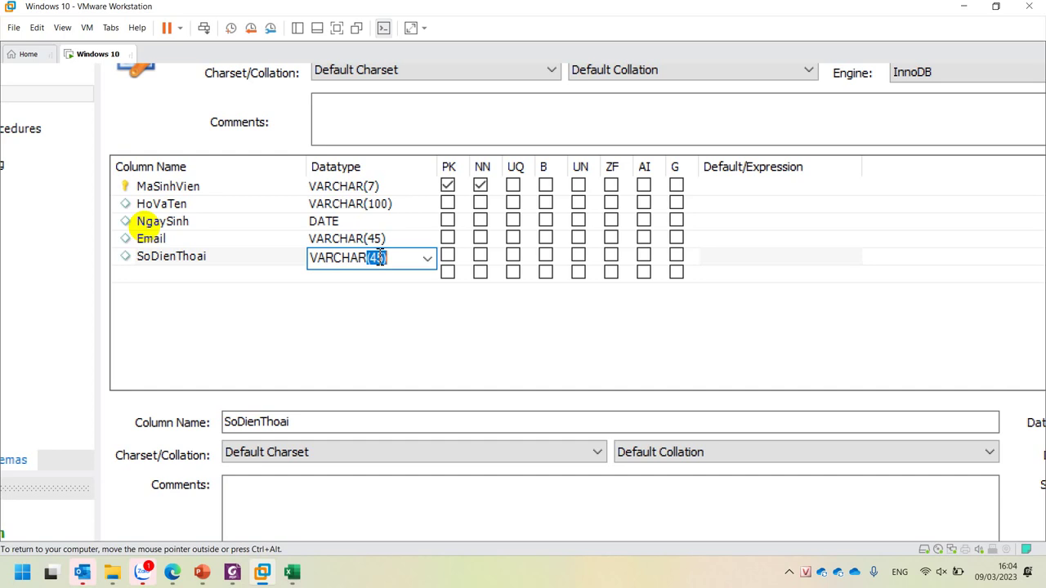
{"action": "left_click", "coordinate": [380, 258]}
{"action": "key", "text": "BackSpace"}
{"action": "key", "text": "BackSpace"}
{"action": "type", "text": "20"}
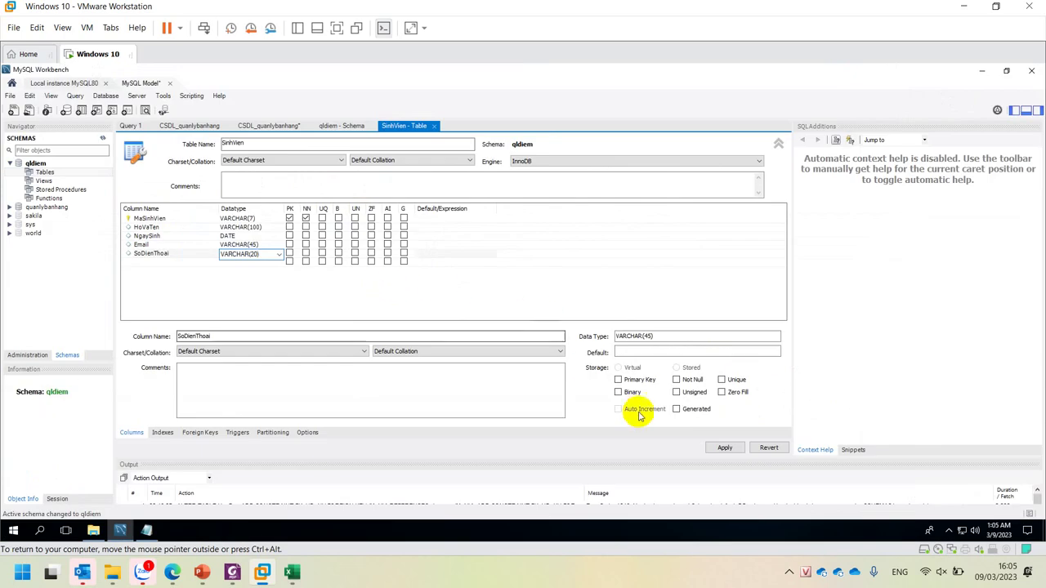
- Generate the SinhVien table's creation script and copy it into the QLDiem file in Notepad, below the schema statement
{"action": "left_click", "coordinate": [719, 449]}
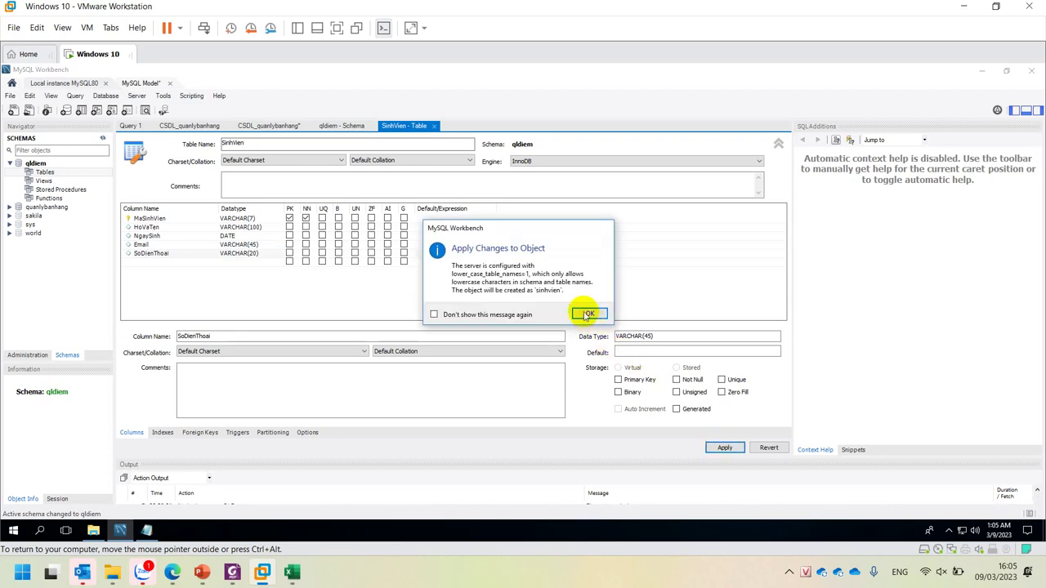
{"action": "left_click", "coordinate": [587, 314]}
{"action": "left_click_drag", "start_coordinate": [599, 294], "coordinate": [347, 204]}
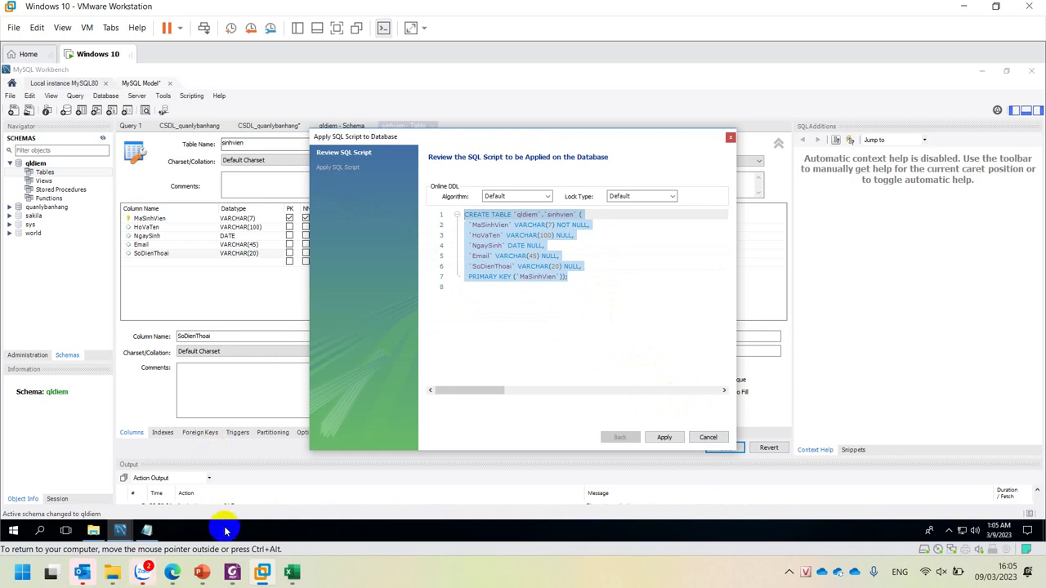
{"action": "left_click", "coordinate": [147, 530]}
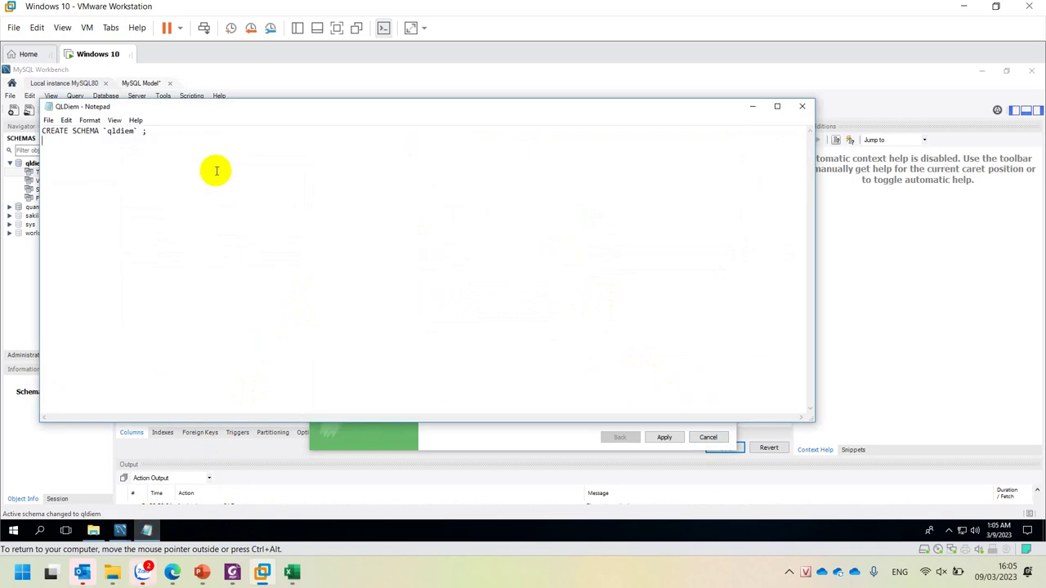
{"action": "key", "text": "ctrl+v"}
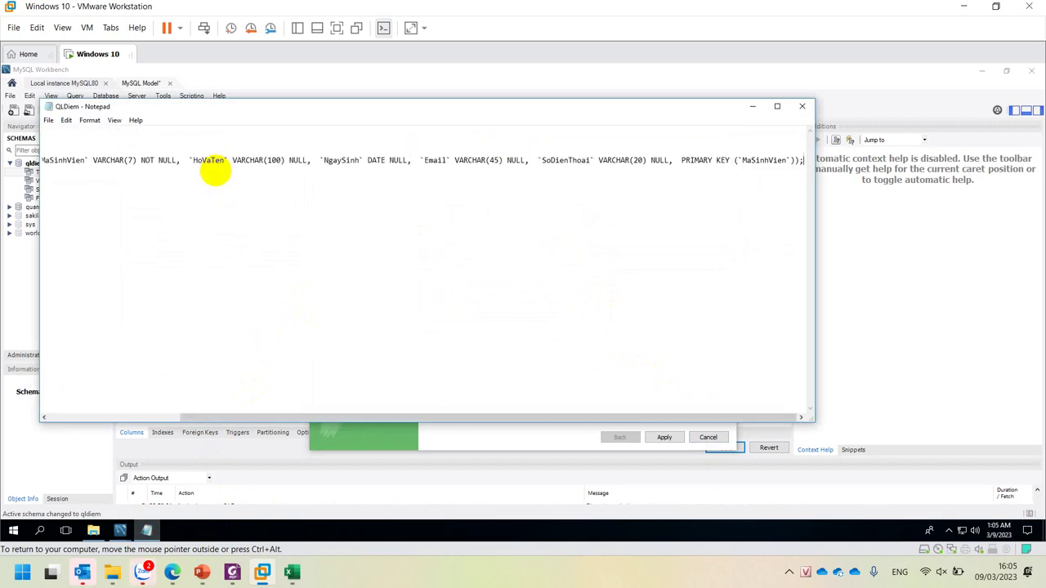
{"action": "key", "text": "Home"}
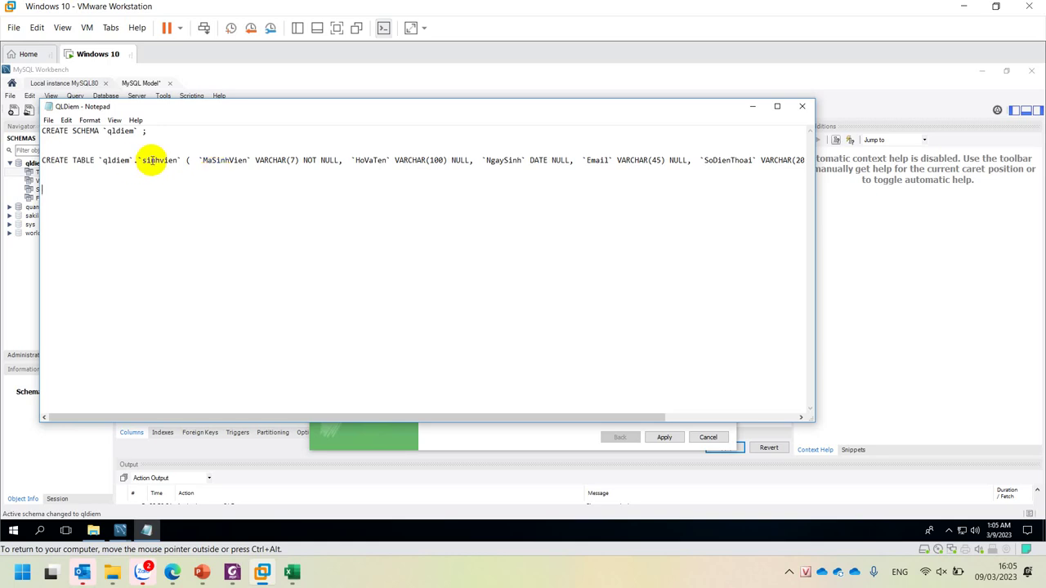
- Return to MySQL Workbench, apply the sinhvien table script to the database and finish the wizard
{"action": "left_click", "coordinate": [865, 301]}
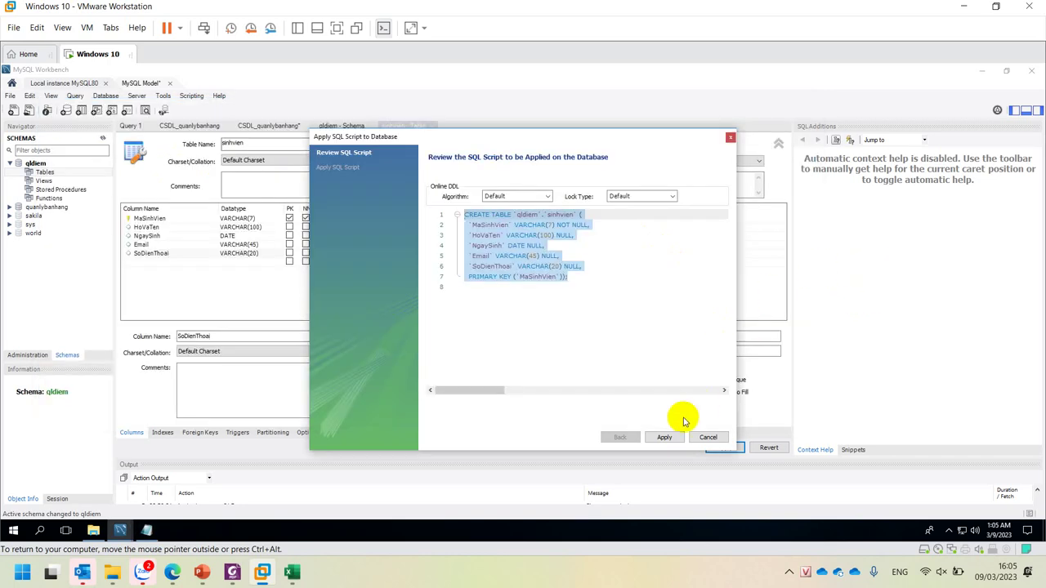
{"action": "left_click", "coordinate": [666, 438]}
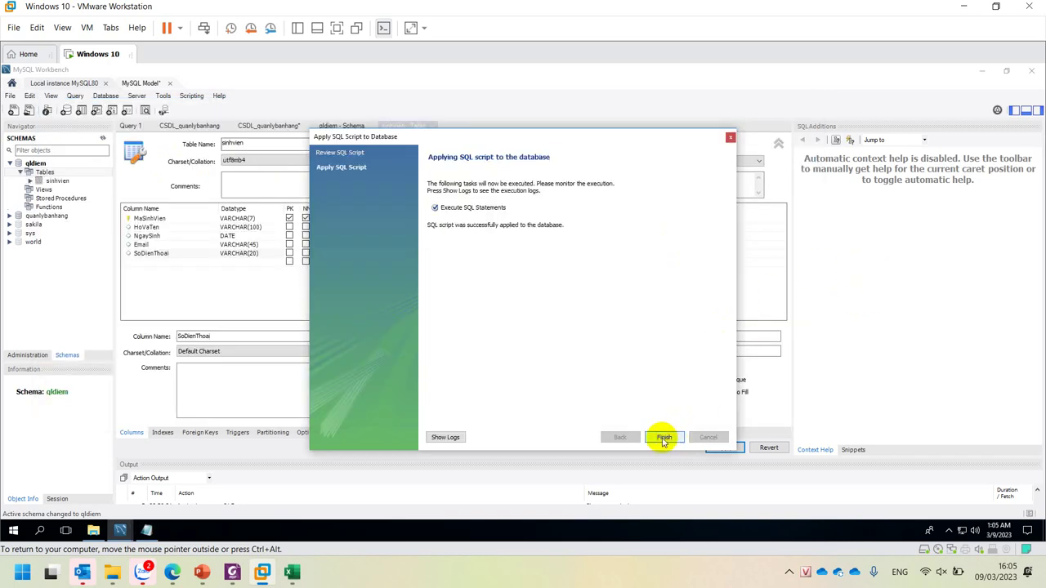
{"action": "left_click", "coordinate": [665, 437]}
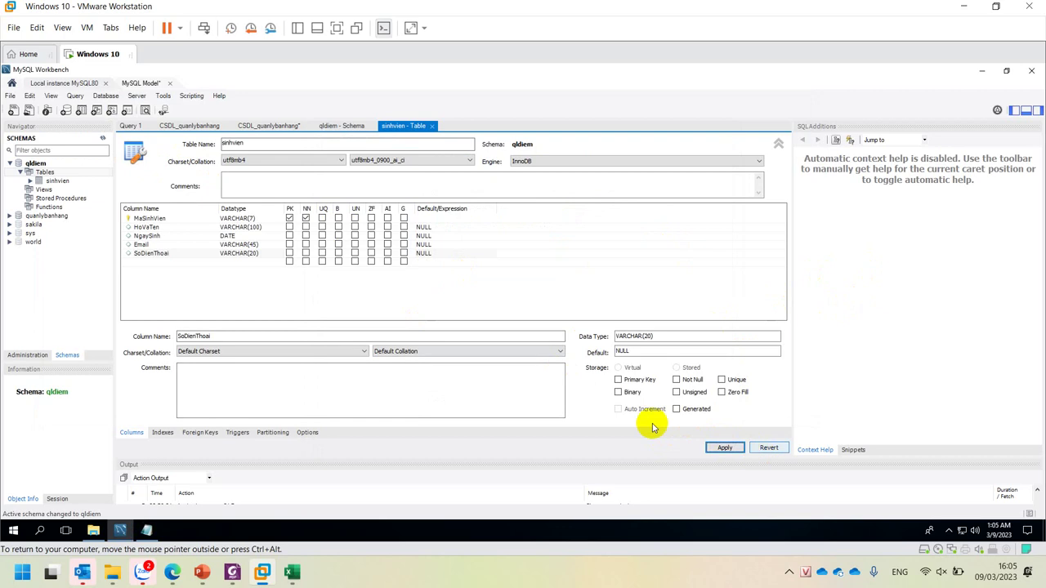
- Start another new table in the qldiem schema and name it MonHoc
{"action": "right_click", "coordinate": [44, 172]}
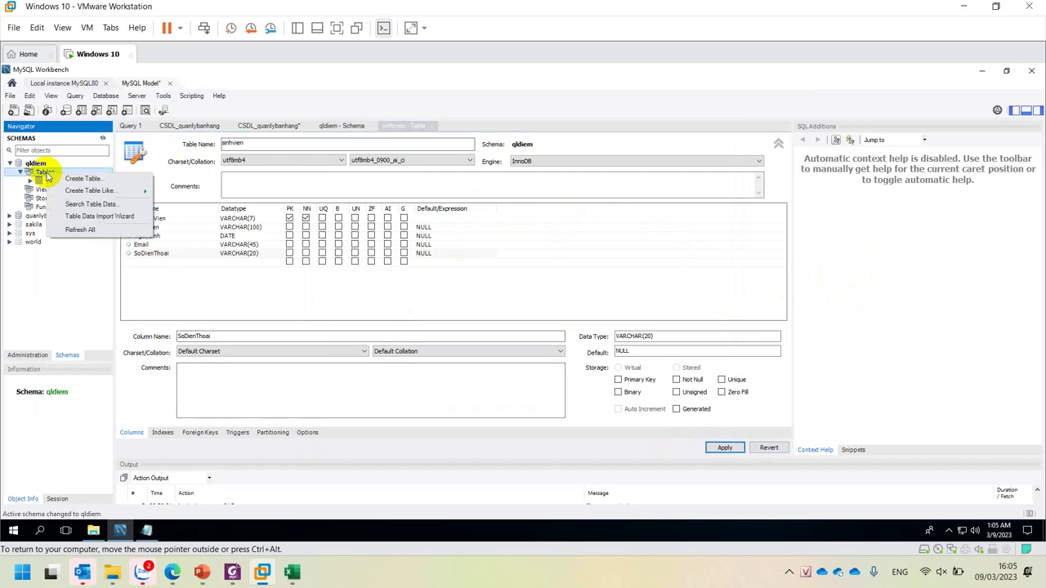
{"action": "left_click", "coordinate": [82, 178]}
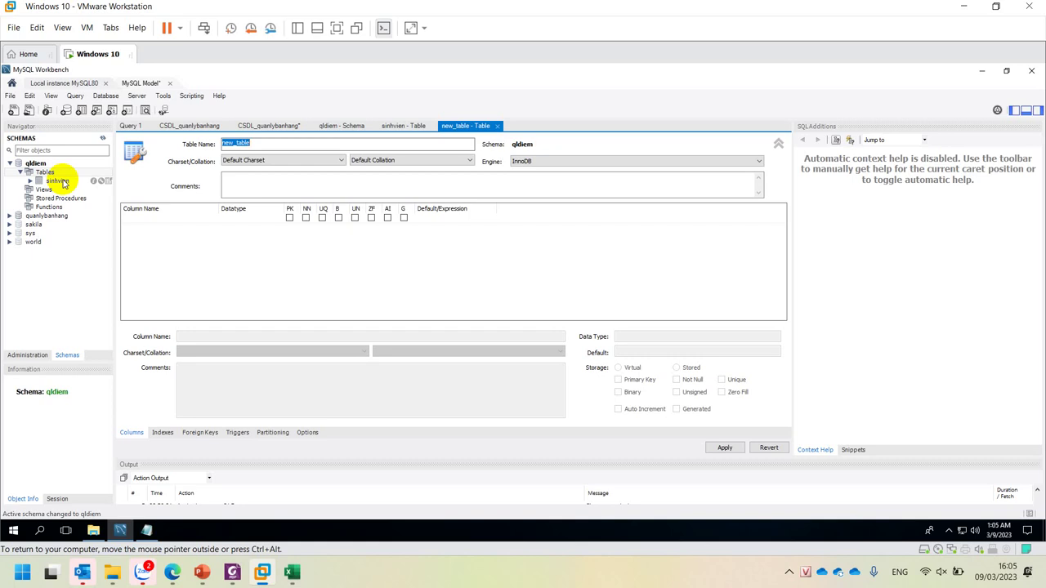
{"action": "key", "text": "super+plus"}
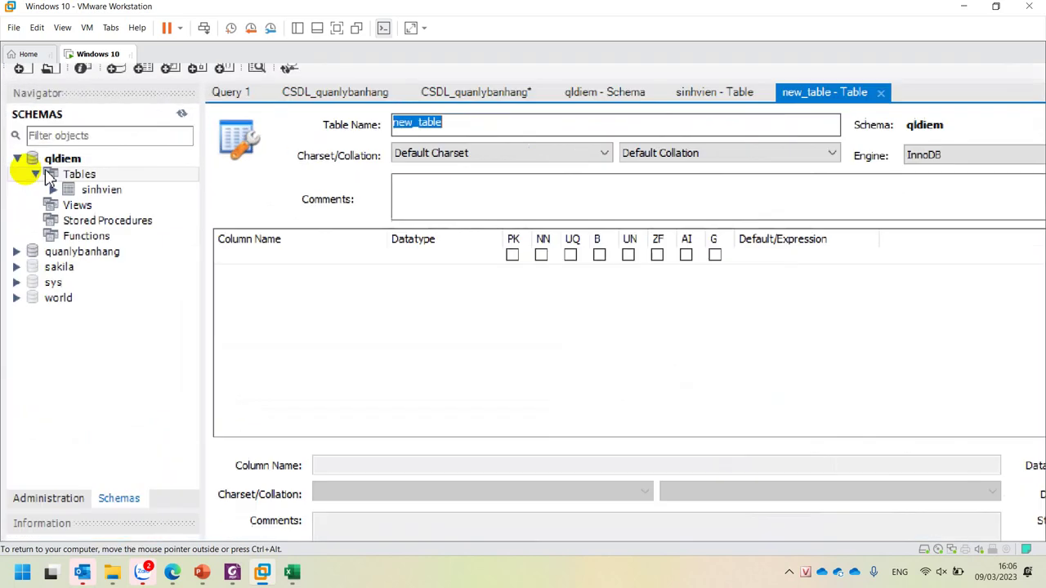
{"action": "type", "text": "M"}
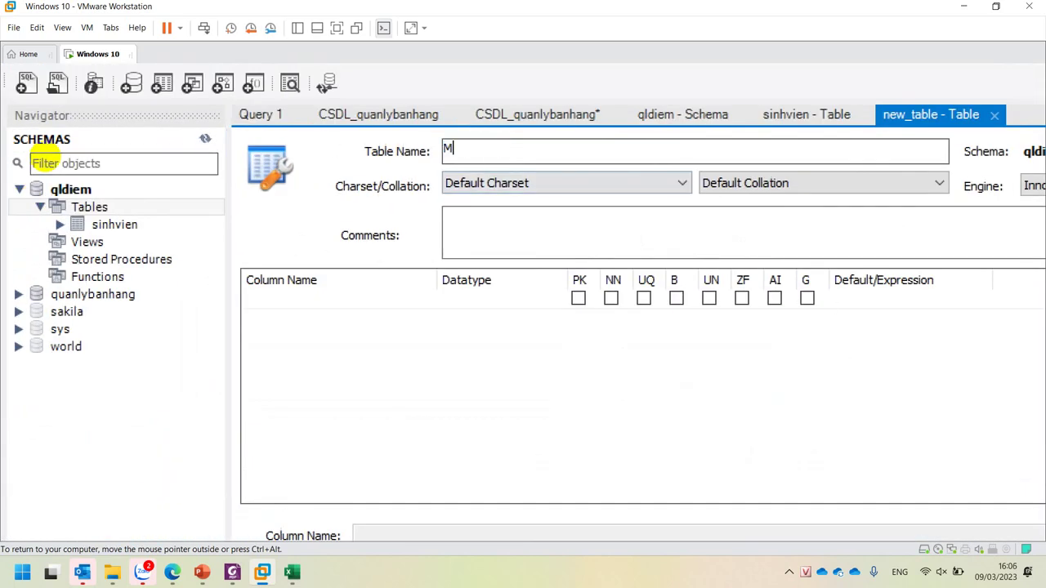
{"action": "type", "text": "onHoc"}
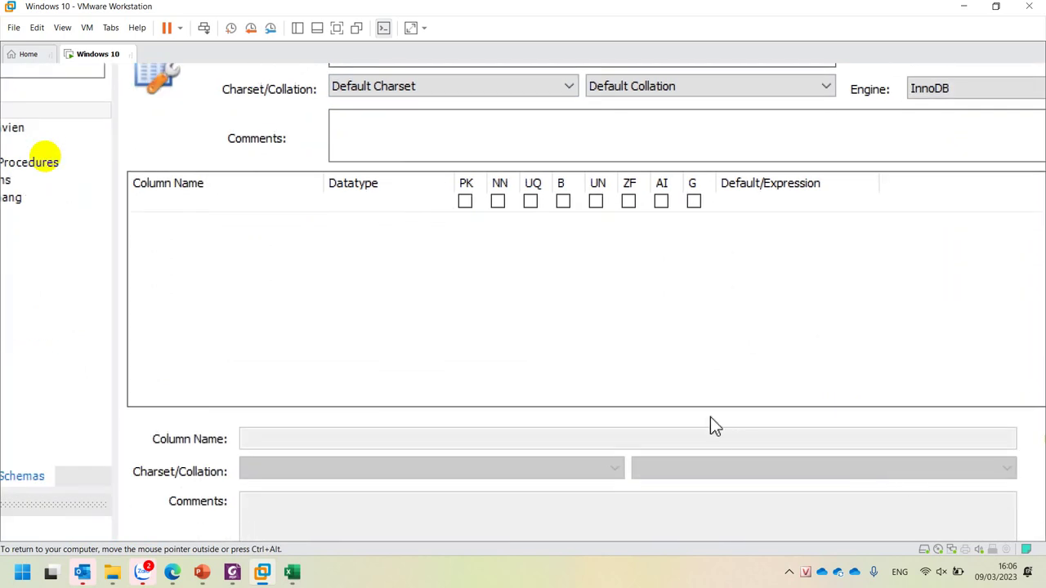
- Add a first column named MaMonHoc to the MonHoc table as its primary key
{"action": "left_click", "coordinate": [180, 343]}
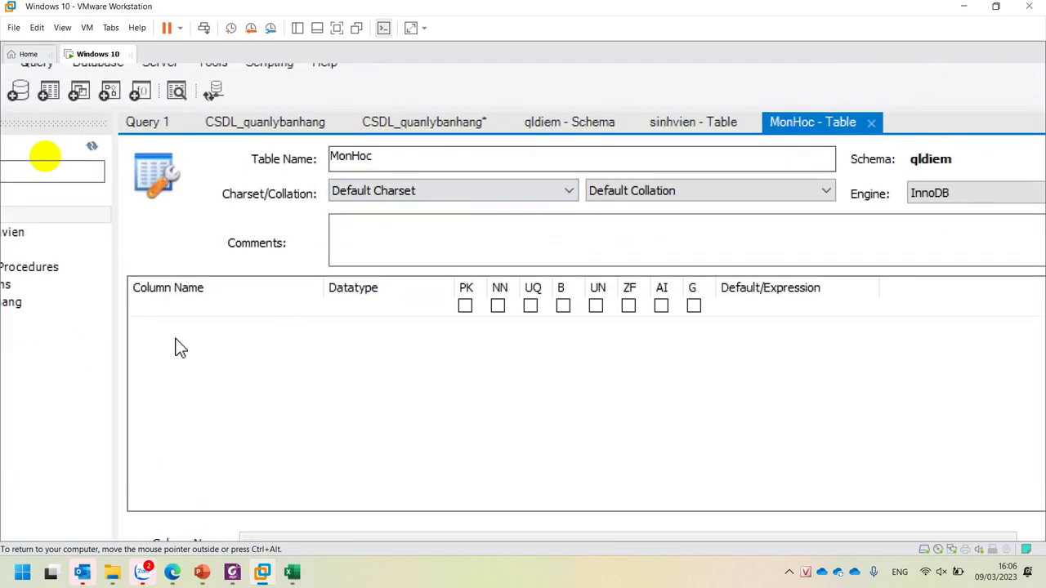
{"action": "left_click", "coordinate": [179, 309]}
{"action": "left_click", "coordinate": [179, 309]}
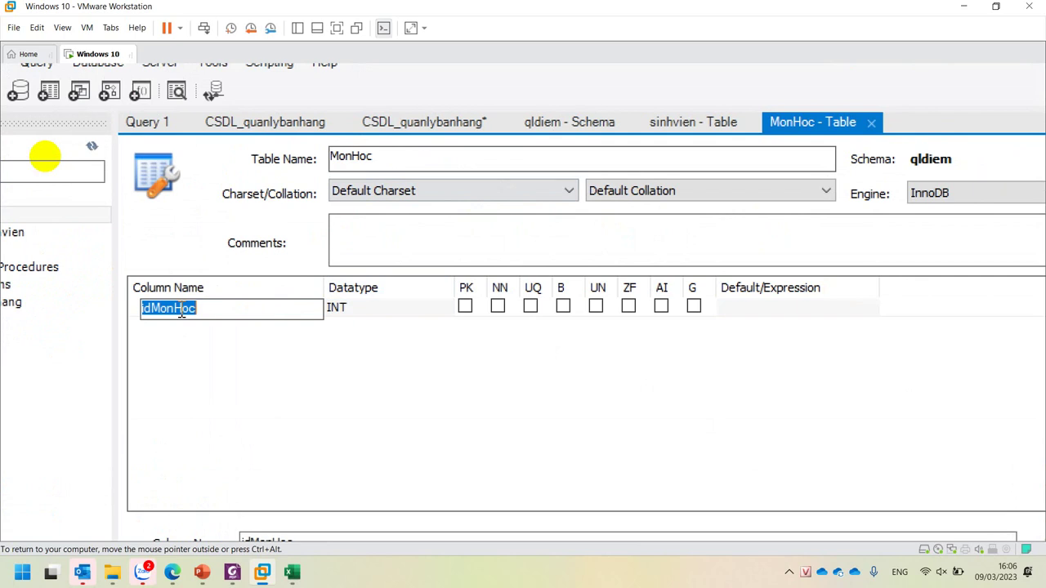
{"action": "type", "text": "MaMon"}
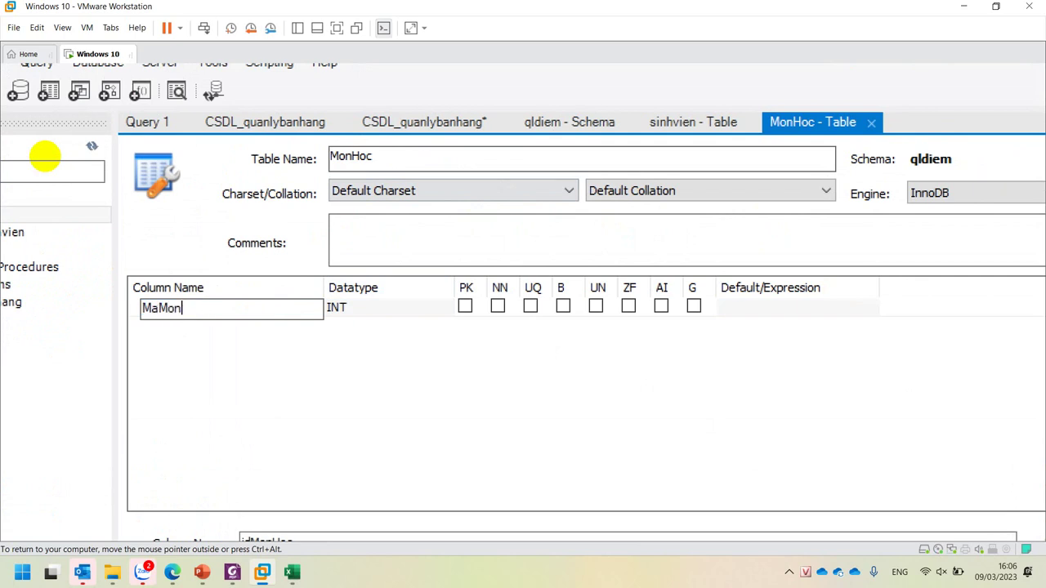
{"action": "type", "text": "Hojc"}
{"action": "key", "text": "BackSpace"}
{"action": "key", "text": "BackSpace"}
{"action": "type", "text": "c"}
{"action": "key", "text": "Return"}
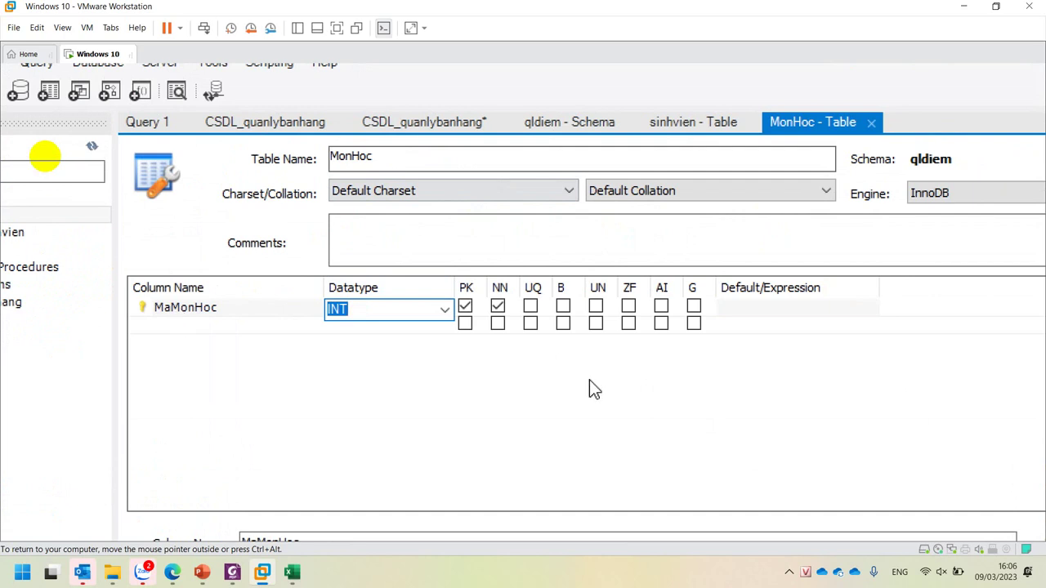
{"action": "type", "text": "vc"}
{"action": "key", "text": "Return"}
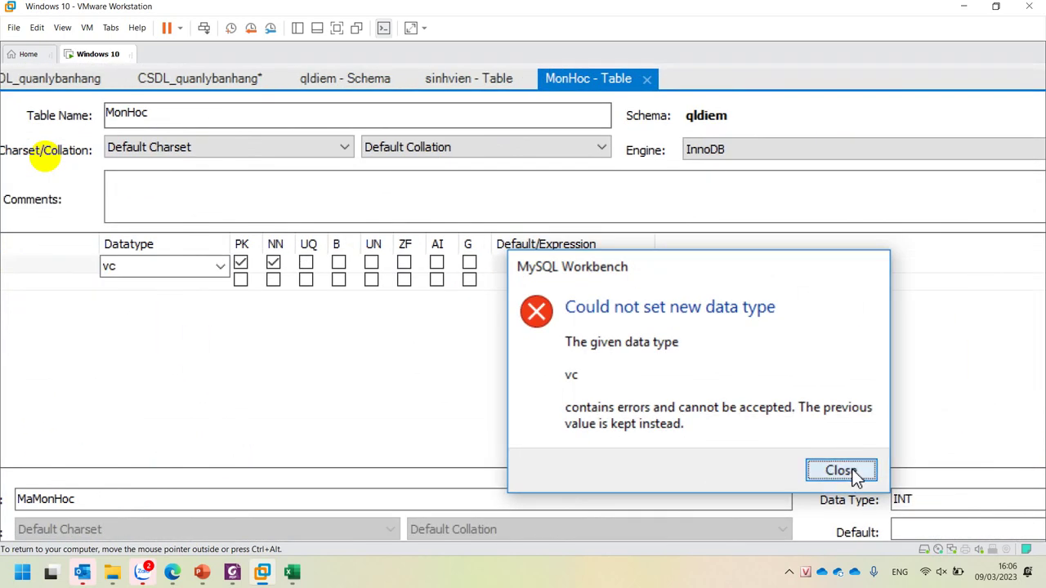
{"action": "left_click", "coordinate": [951, 504]}
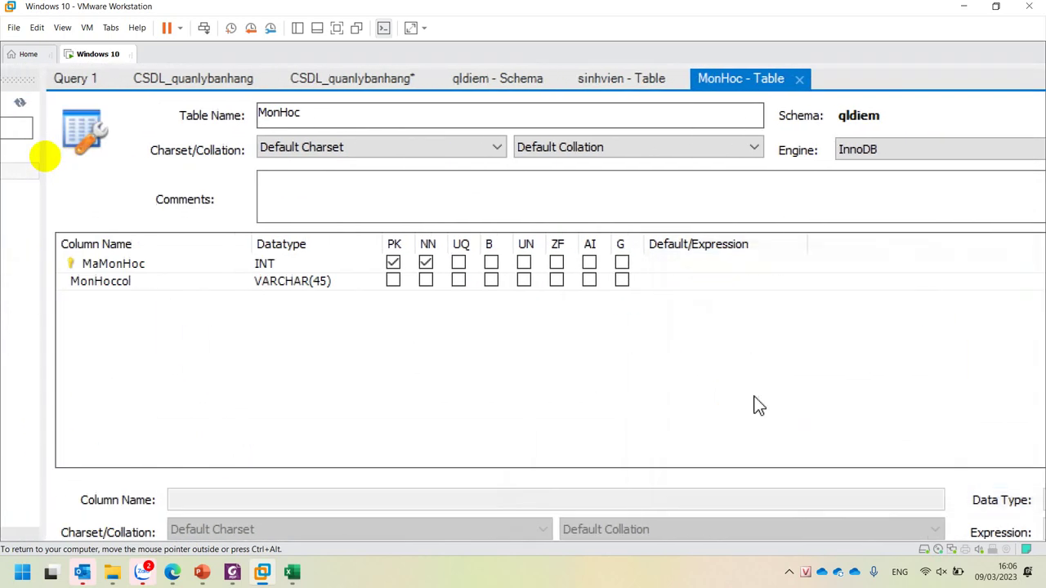
- Set the MaMonHoc column's datatype to VARCHAR(10)
{"action": "left_click", "coordinate": [337, 264]}
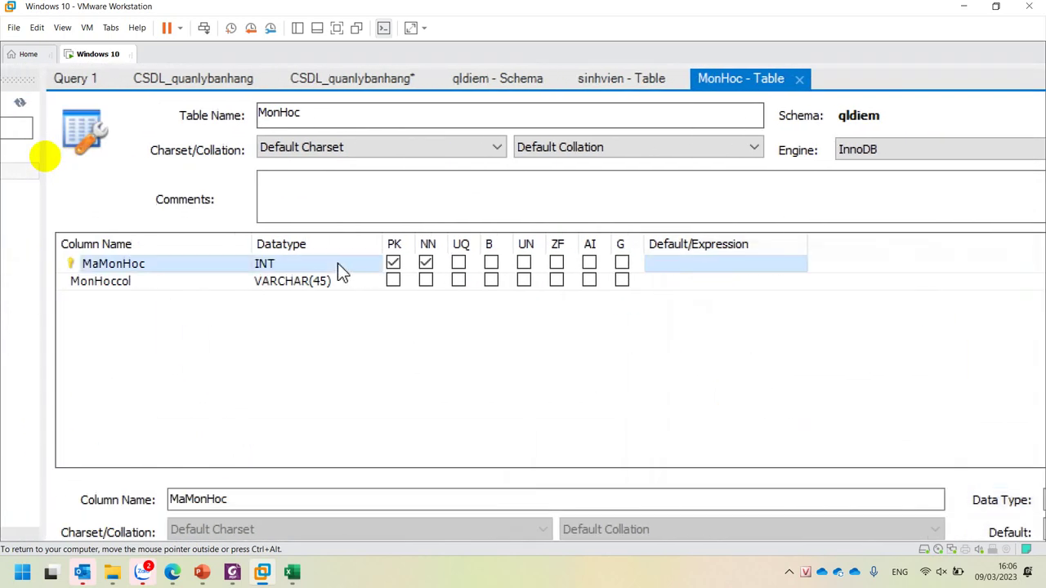
{"action": "left_click", "coordinate": [351, 263]}
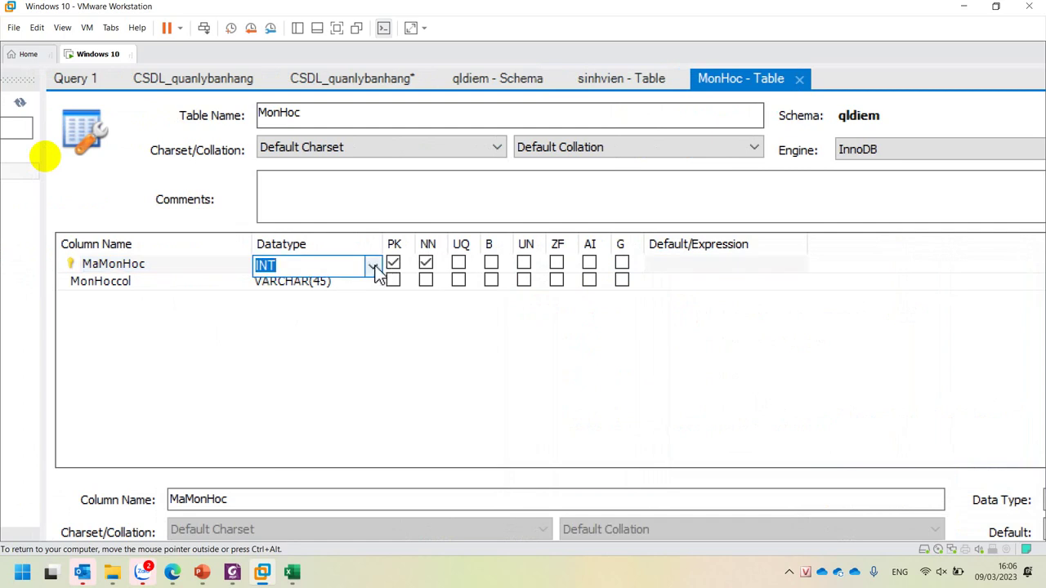
{"action": "left_click", "coordinate": [373, 268]}
{"action": "left_click", "coordinate": [340, 301]}
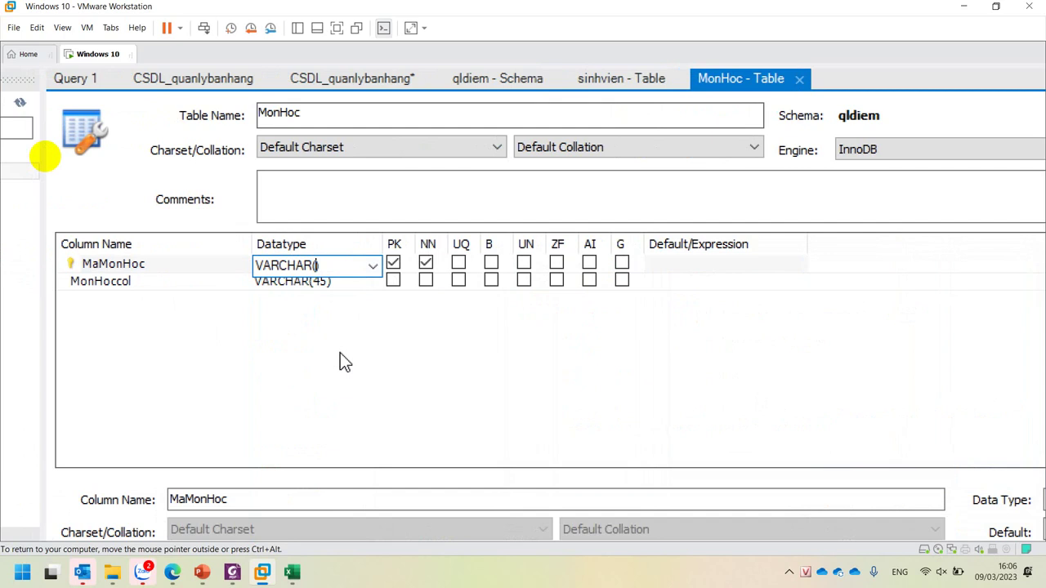
{"action": "type", "text": "10"}
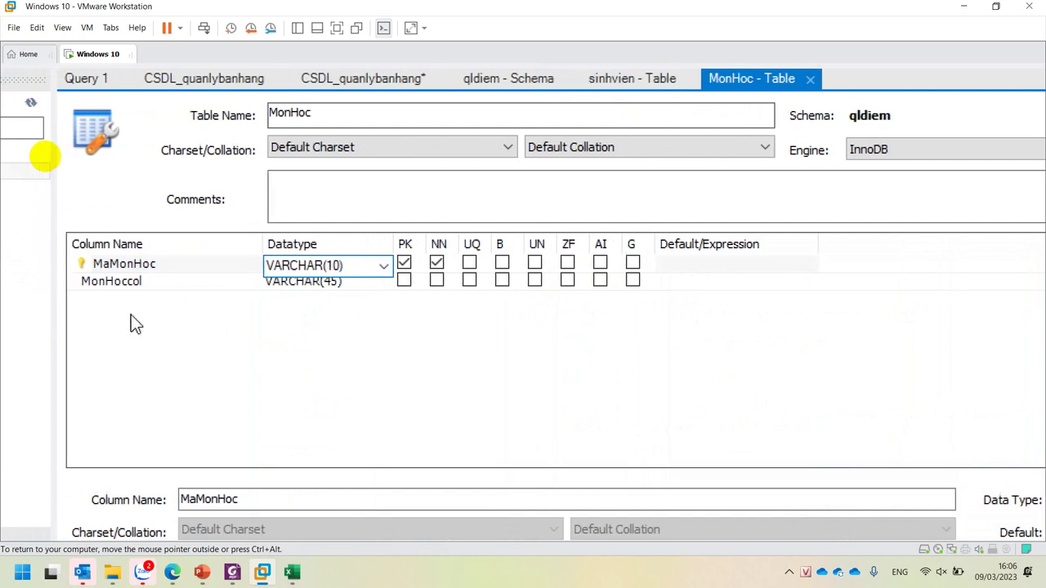
- Add a second column named TenMonHoc with the datatype VARCHAR(45)
{"action": "double_click", "coordinate": [131, 282]}
{"action": "type", "text": "T"}
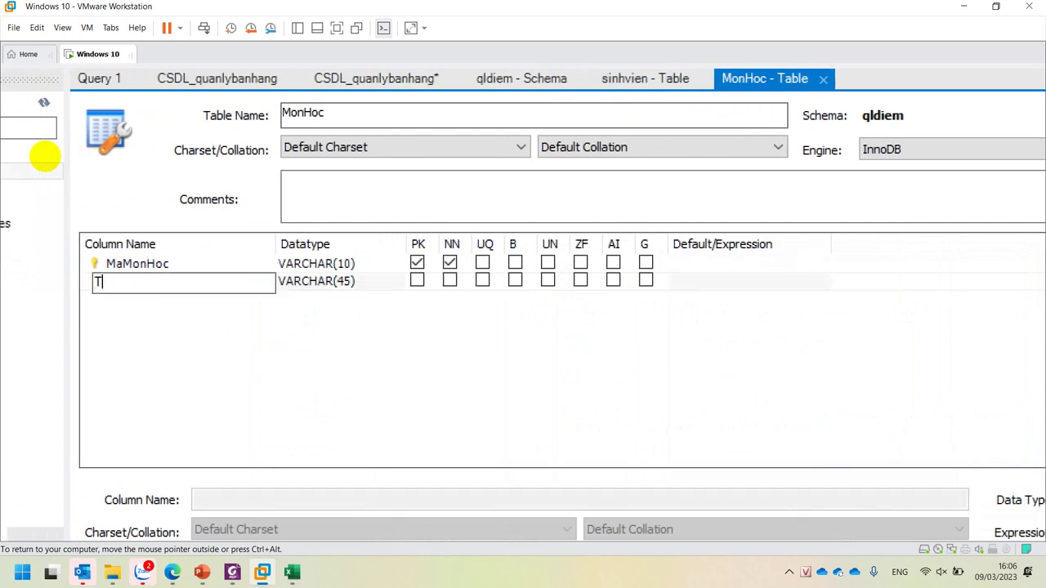
{"action": "type", "text": "enMonHoc"}
{"action": "key", "text": "Tab"}
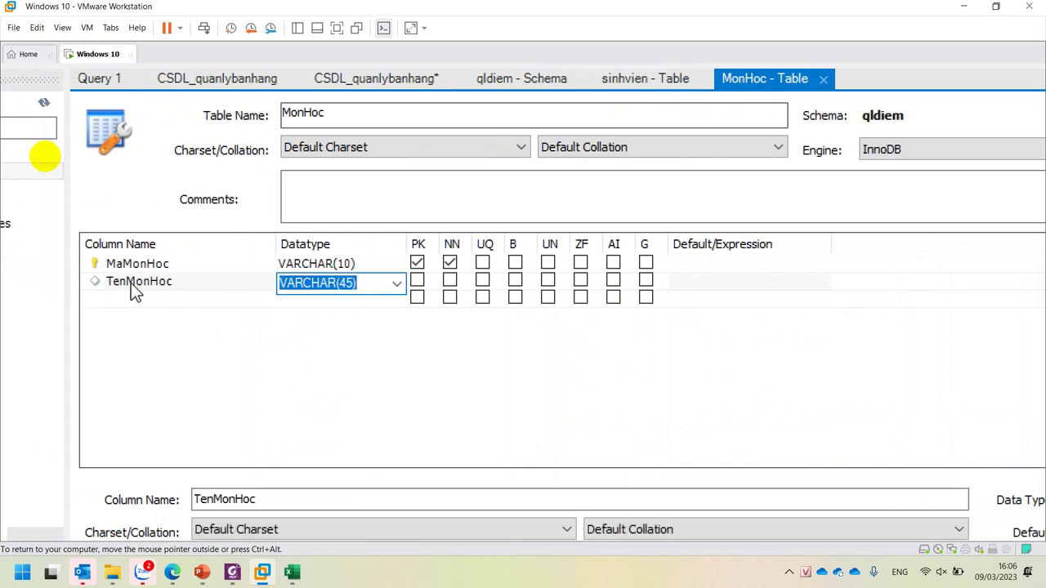
{"action": "key", "text": "Tab"}
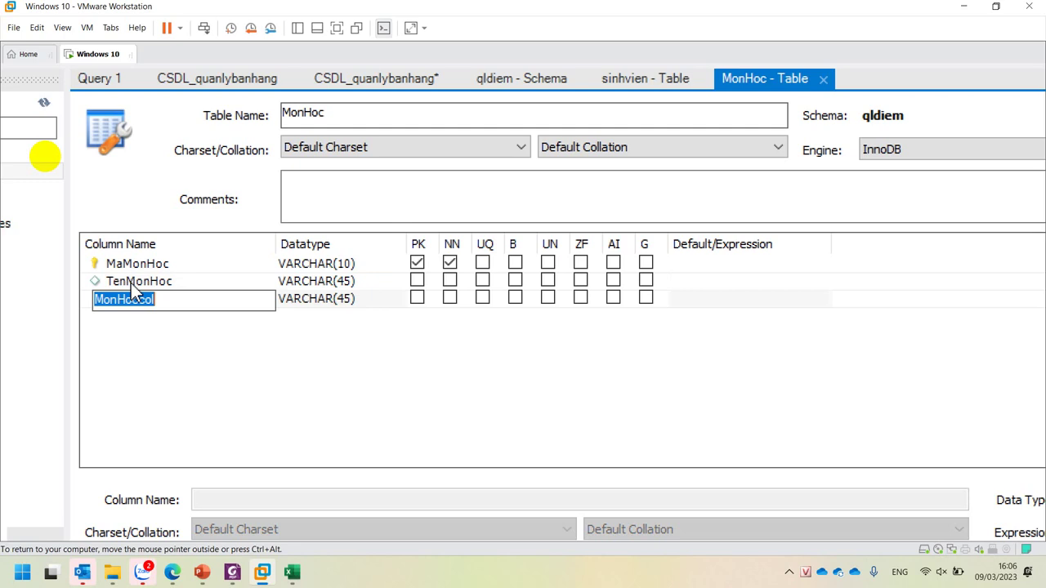
- Add a third column named SoTinChi with the datatype INT
{"action": "type", "text": "T"}
{"action": "key", "text": "BackSpace"}
{"action": "type", "text": "SoTinChi"}
{"action": "key", "text": "Tab"}
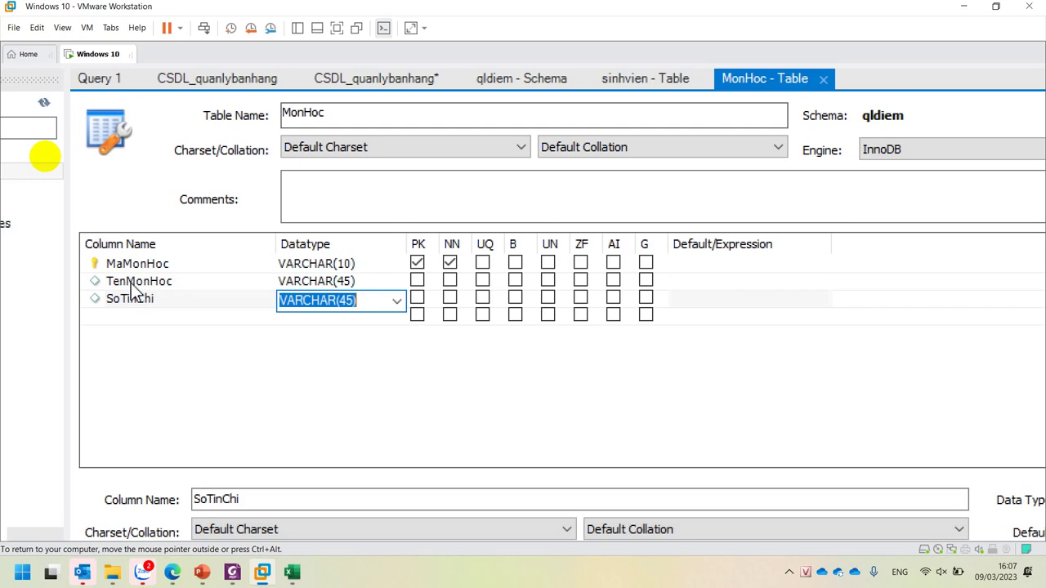
{"action": "left_click", "coordinate": [396, 301]}
{"action": "left_click", "coordinate": [349, 320]}
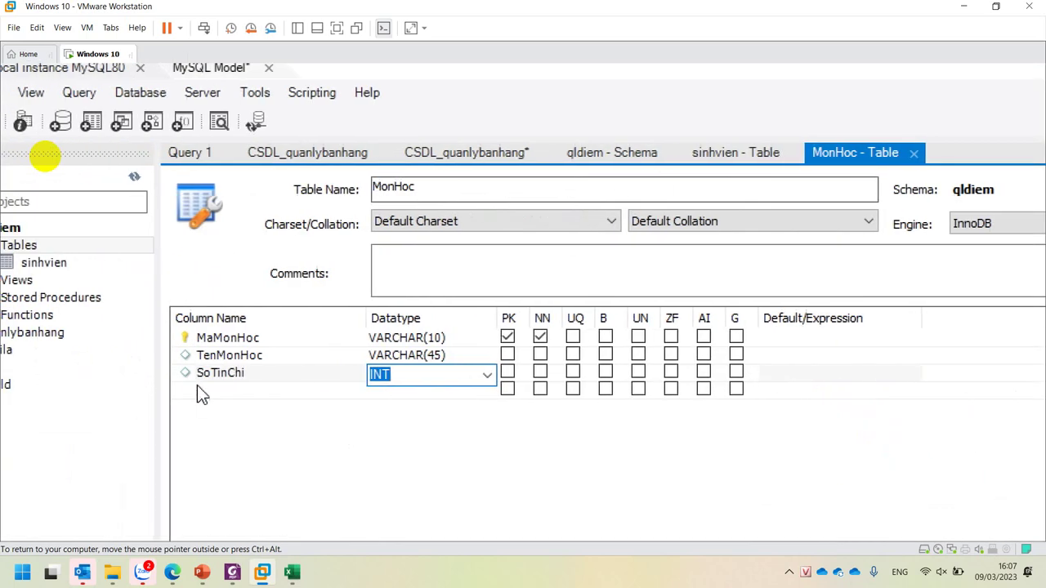
- Review the name, datatype and key setting of each column in the MonHoc table
{"action": "left_click", "coordinate": [228, 341]}
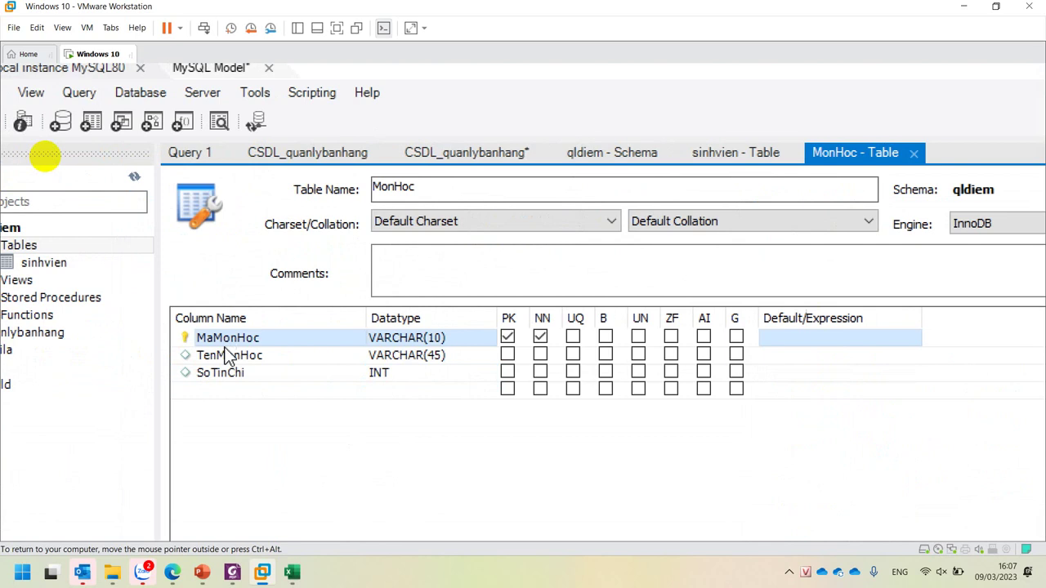
{"action": "left_click", "coordinate": [225, 358]}
{"action": "left_click", "coordinate": [213, 373]}
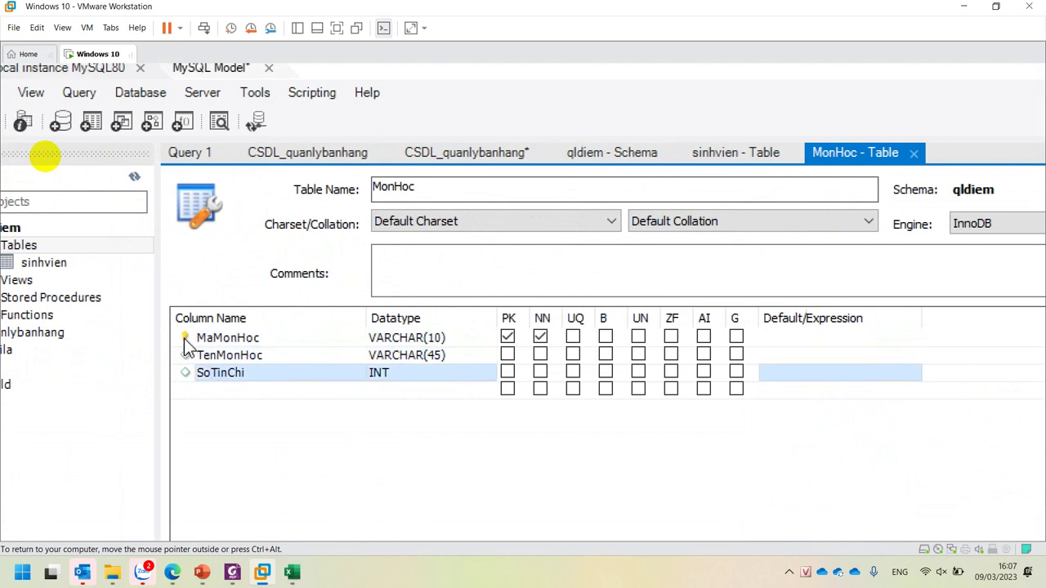
{"action": "key", "text": "Up"}
{"action": "key", "text": "Up"}
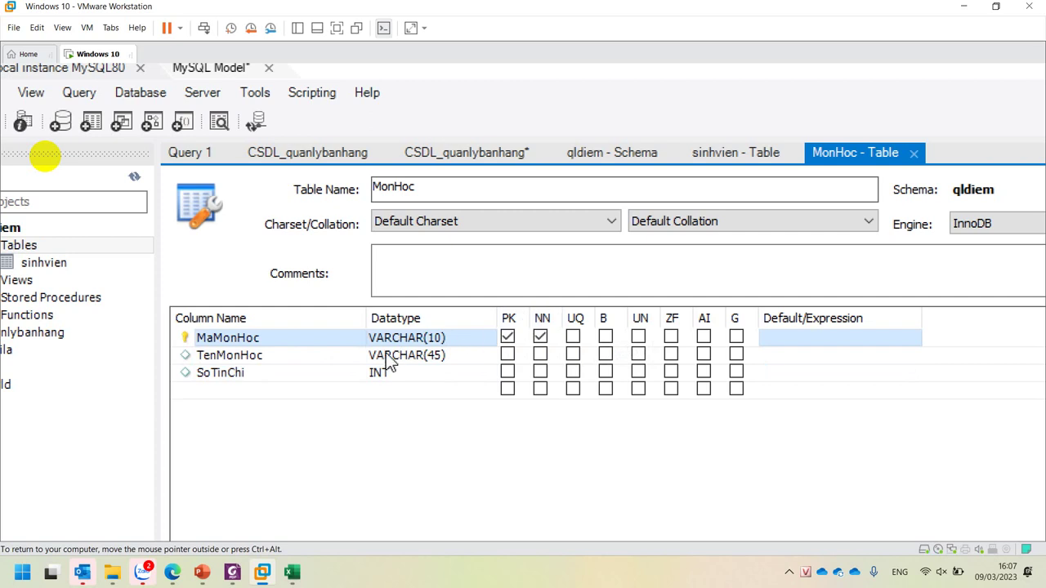
{"action": "left_click", "coordinate": [331, 463]}
{"action": "key", "text": "super+Escape"}
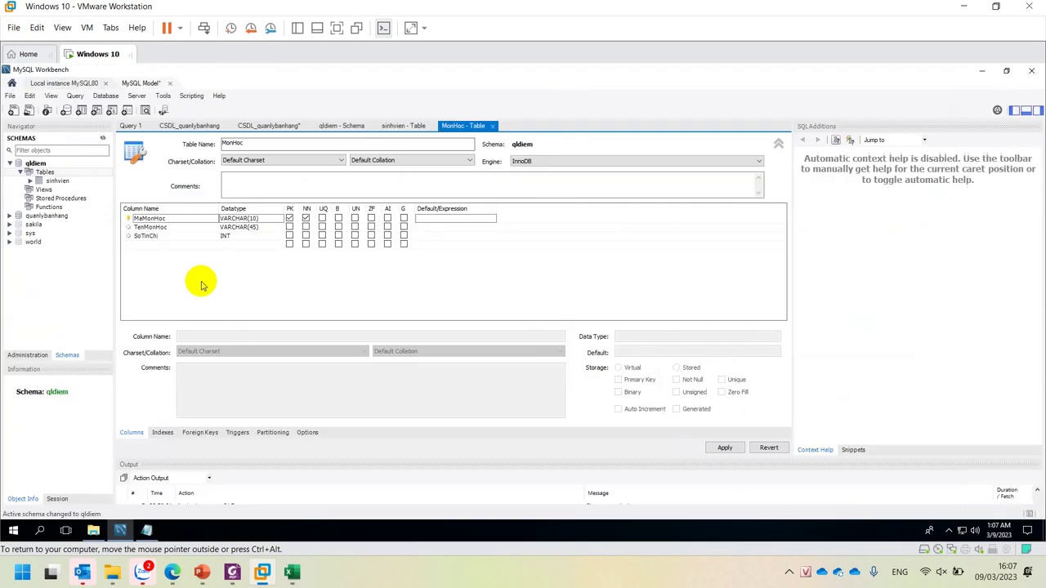
- Generate the MonHoc table's creation script and copy it into the QLDiem file in Notepad, below the sinhvien table statement
{"action": "left_click", "coordinate": [721, 449]}
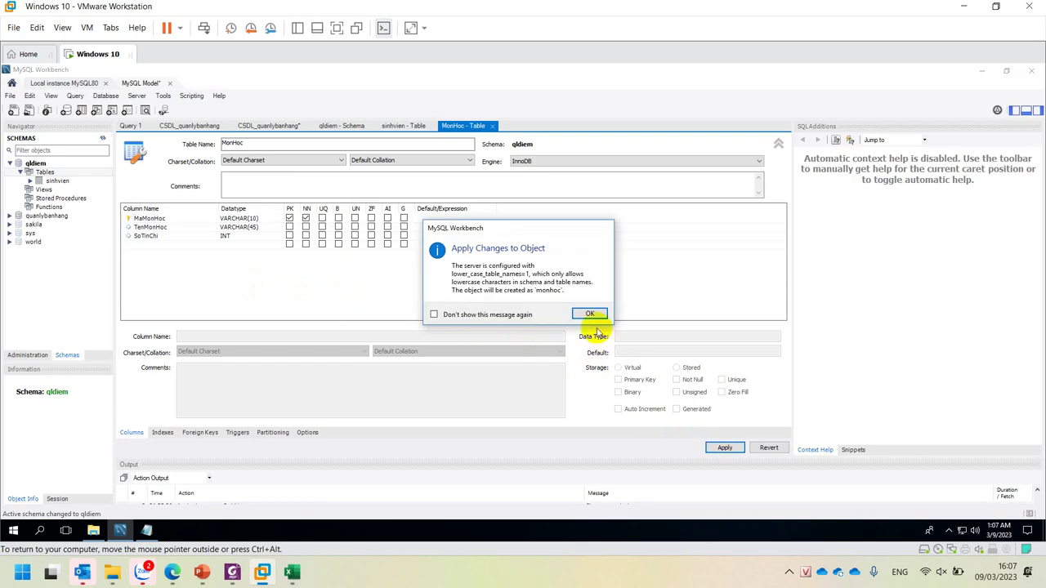
{"action": "left_click", "coordinate": [588, 315]}
{"action": "left_click_drag", "start_coordinate": [566, 255], "coordinate": [398, 188]}
{"action": "key", "text": "ctrl+c"}
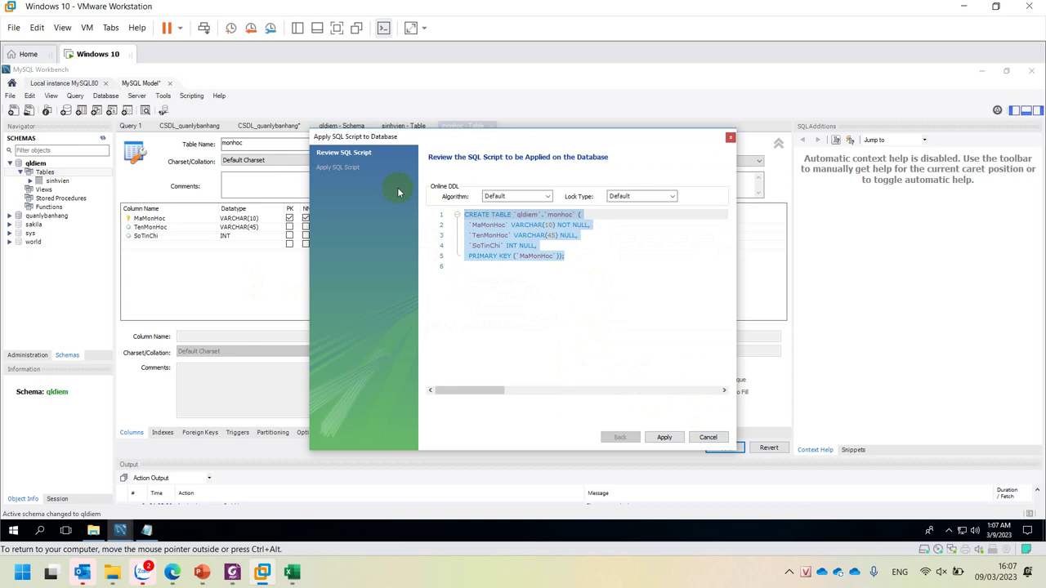
{"action": "left_click", "coordinate": [147, 530]}
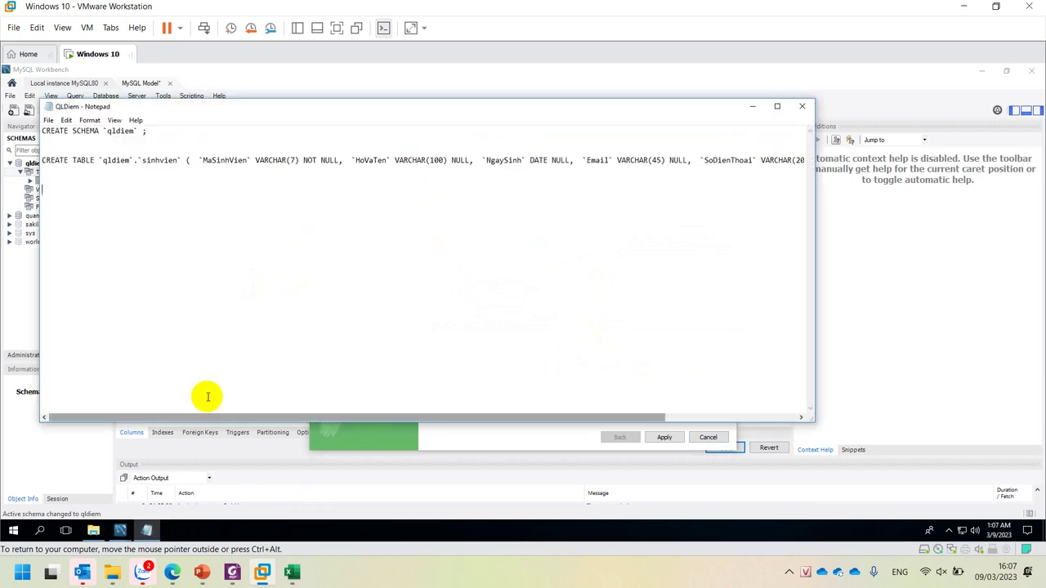
{"action": "left_click", "coordinate": [210, 256]}
{"action": "key", "text": "ctrl+v"}
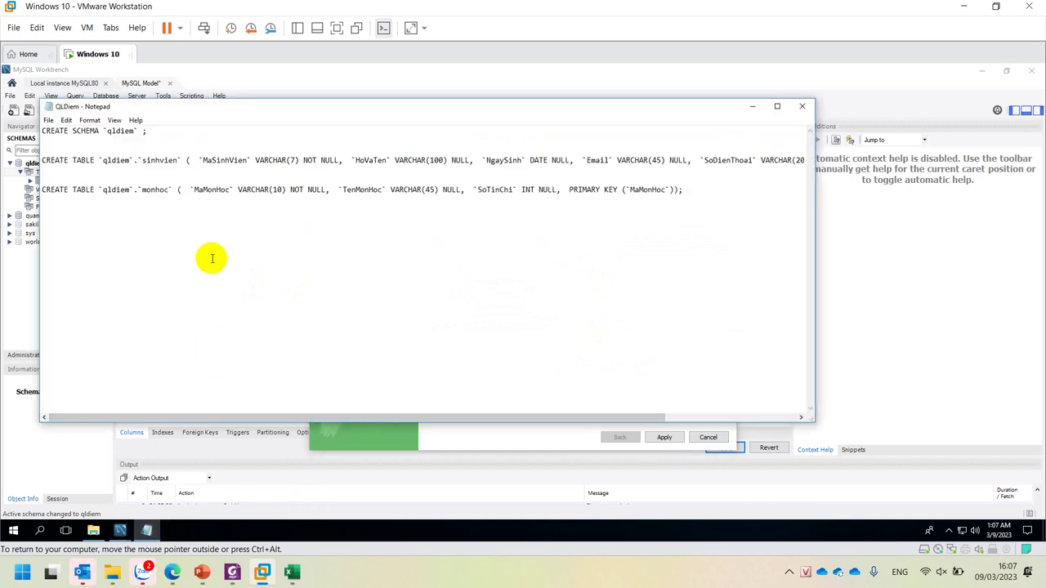
{"action": "key", "text": "Return"}
- Return to MySQL Workbench, apply the monhoc table script to the database and finish the wizard
{"action": "left_click", "coordinate": [842, 252]}
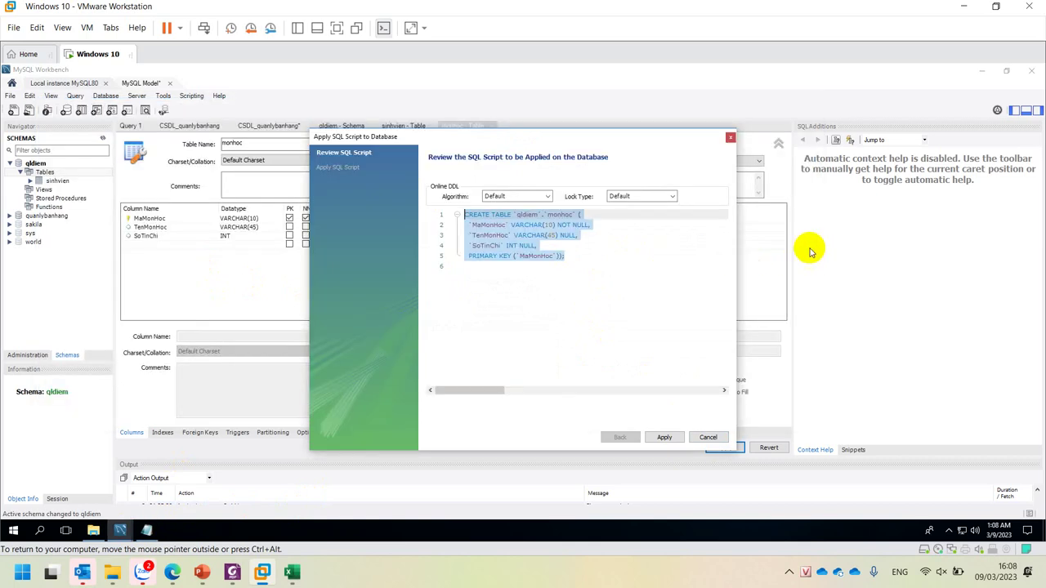
{"action": "left_click", "coordinate": [670, 437]}
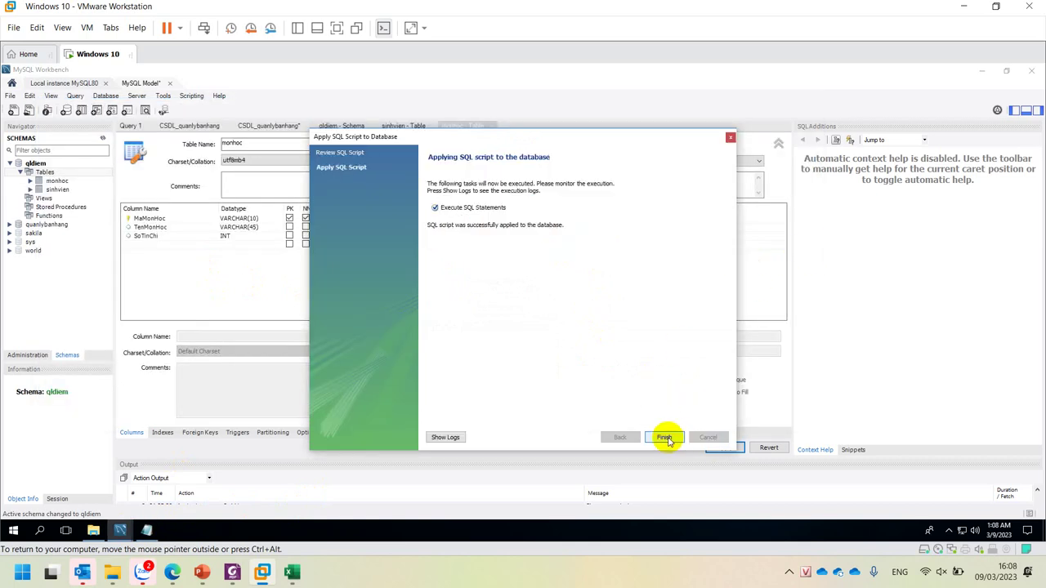
{"action": "left_click", "coordinate": [664, 438]}
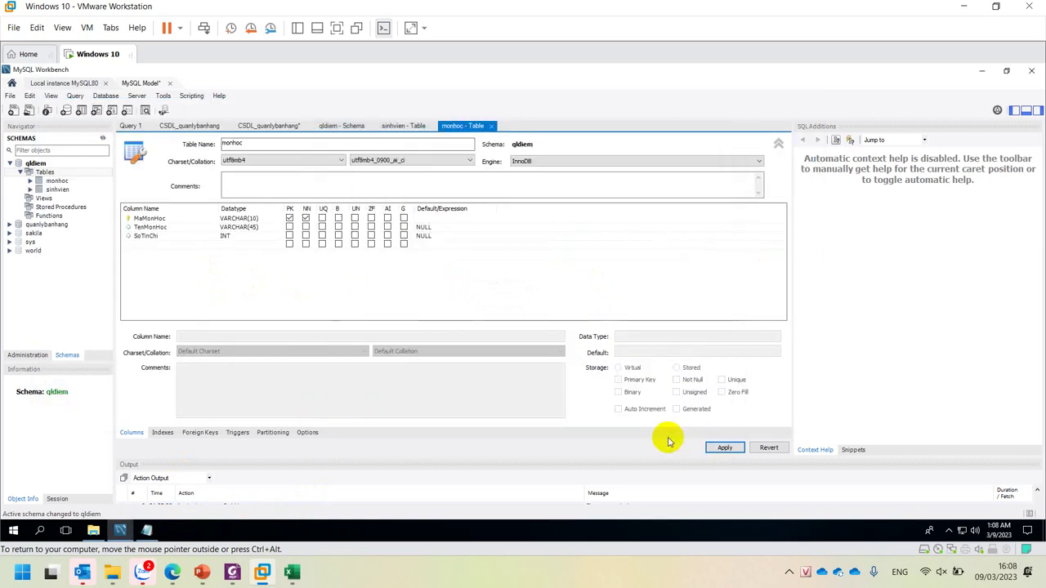
- Examine the monhoc and sinhvien tables in the qldiem schema tree, including the columns of monhoc
{"action": "left_click", "coordinate": [59, 189]}
{"action": "left_click", "coordinate": [57, 181]}
{"action": "left_click", "coordinate": [57, 190]}
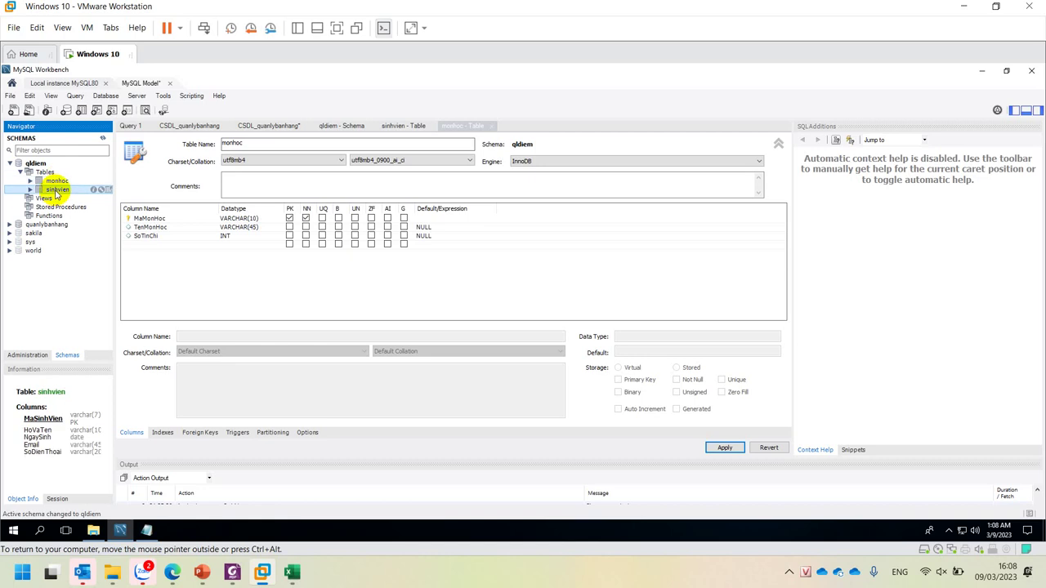
{"action": "left_click", "coordinate": [44, 171]}
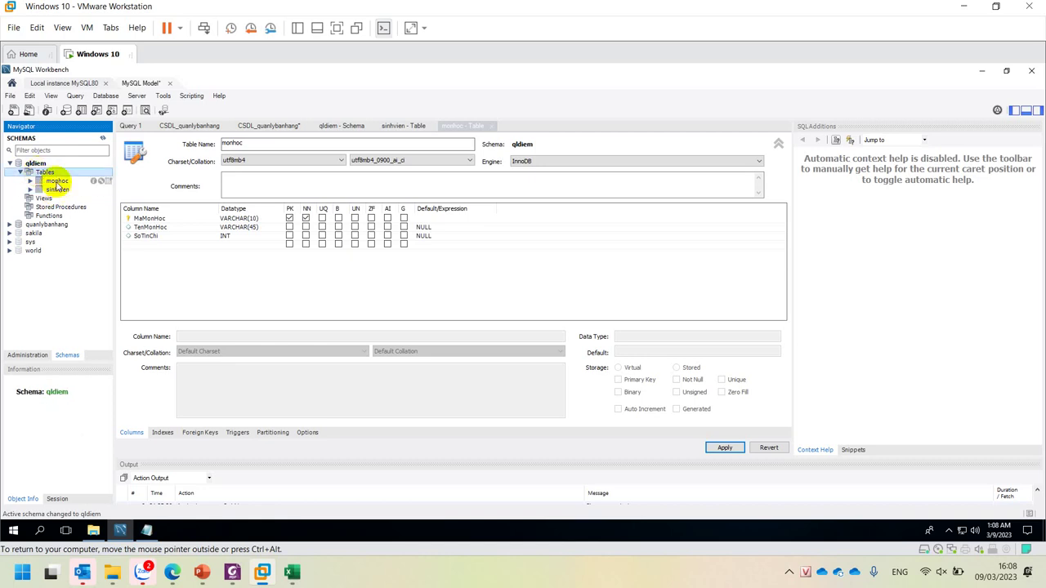
{"action": "double_click", "coordinate": [57, 181]}
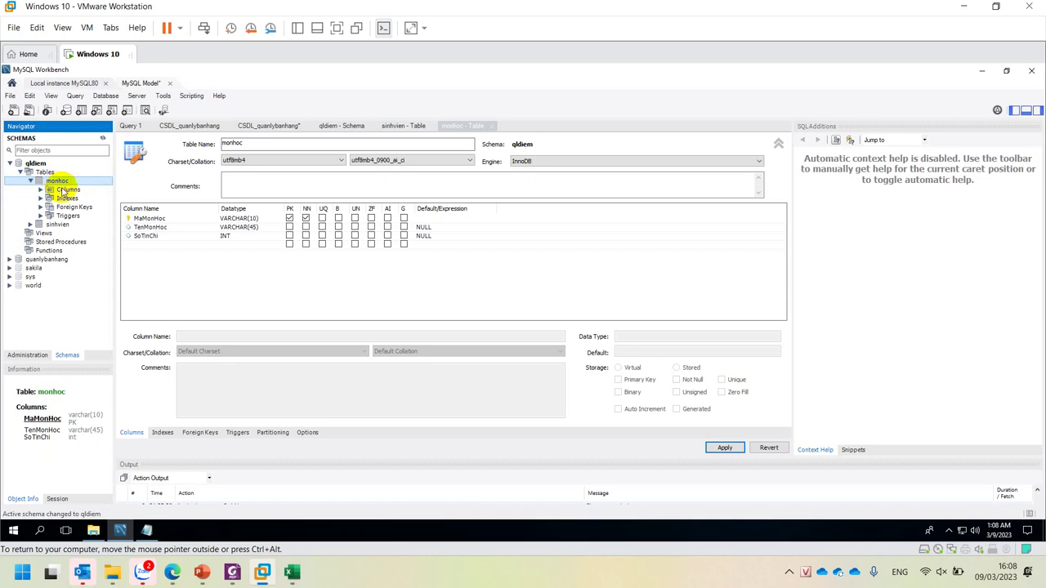
{"action": "double_click", "coordinate": [66, 190]}
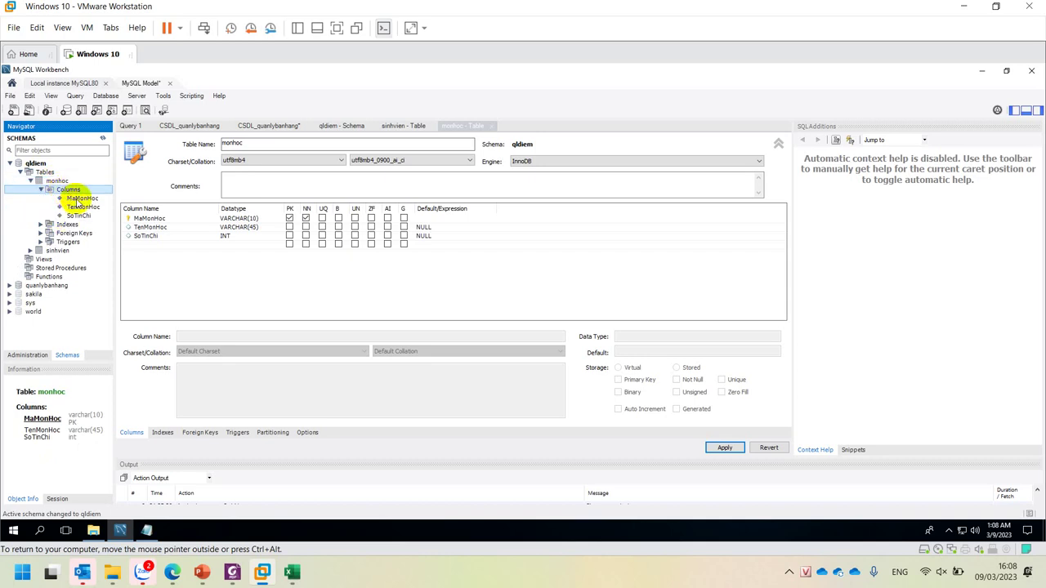
{"action": "left_click", "coordinate": [70, 200]}
{"action": "double_click", "coordinate": [61, 191]}
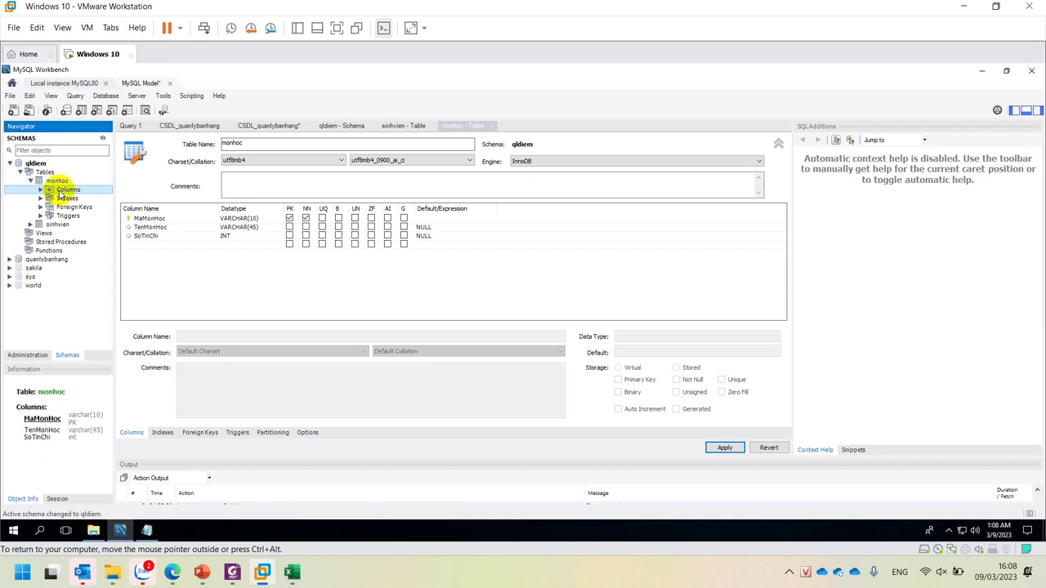
- Compare the primary key columns MaSinhVien and MaMonHoc in the sinhvien and monhoc table definitions
{"action": "left_click", "coordinate": [398, 127]}
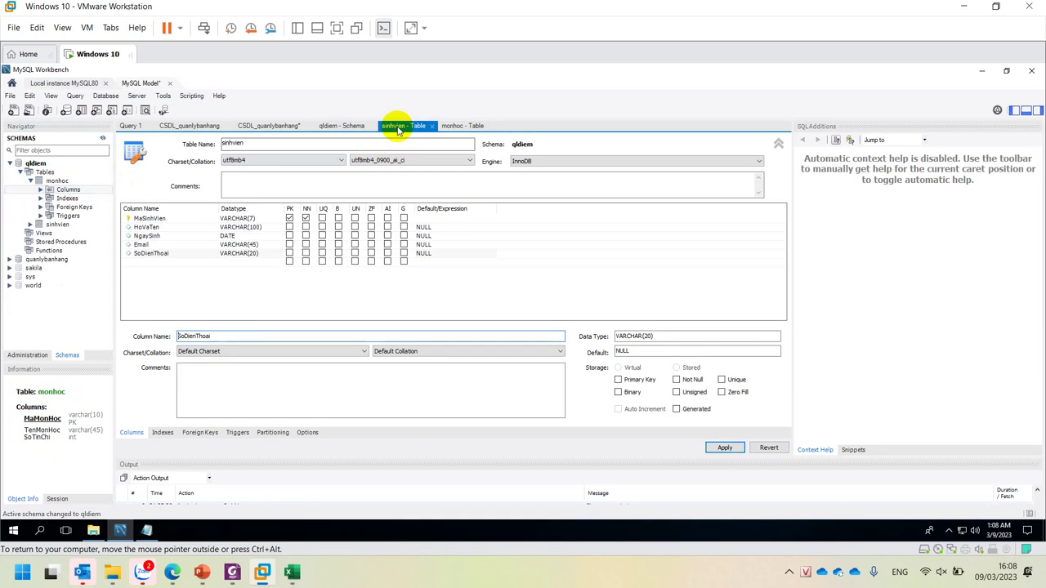
{"action": "left_click", "coordinate": [159, 220]}
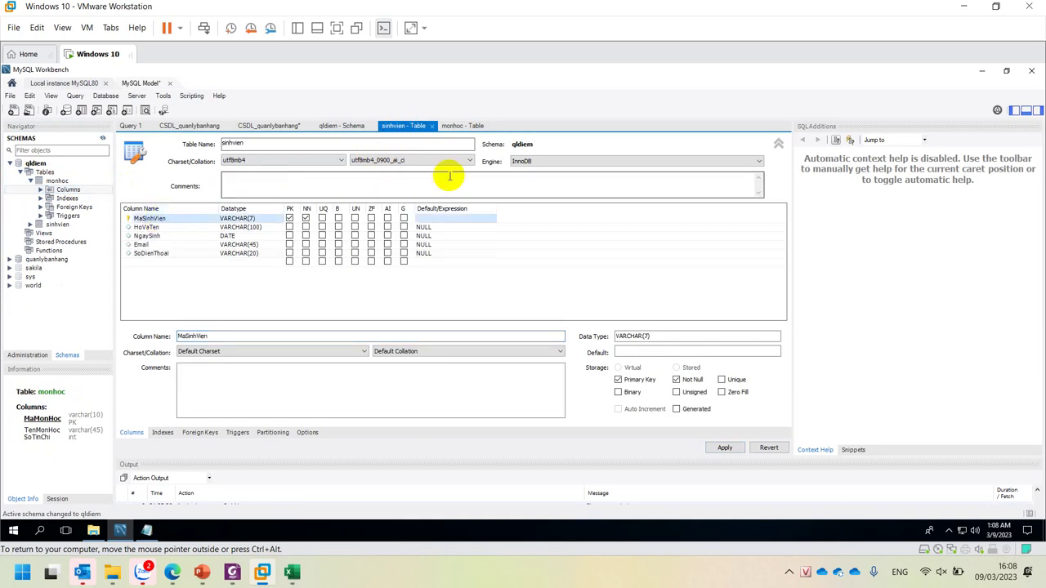
{"action": "left_click", "coordinate": [452, 127]}
{"action": "left_click", "coordinate": [150, 219]}
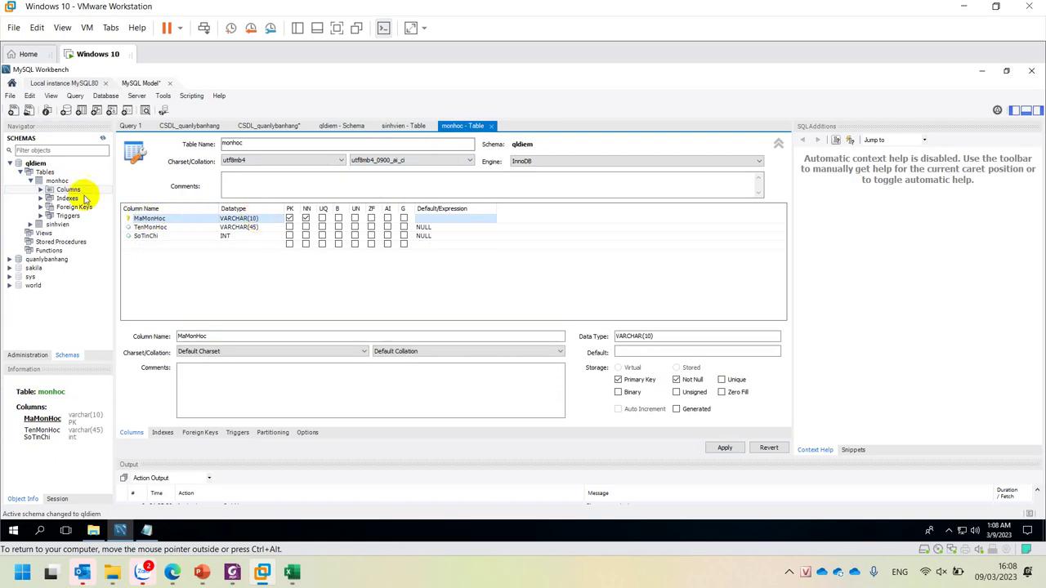
- Start a new table named Diem in the qldiem schema
{"action": "left_click", "coordinate": [30, 181]}
{"action": "left_click", "coordinate": [37, 174]}
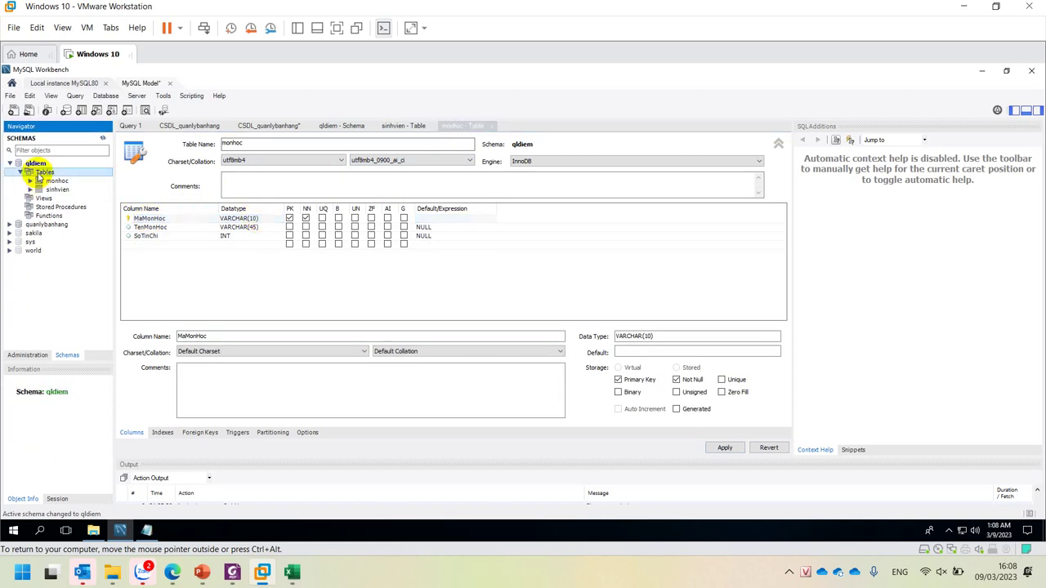
{"action": "right_click", "coordinate": [39, 178]}
{"action": "left_click", "coordinate": [67, 178]}
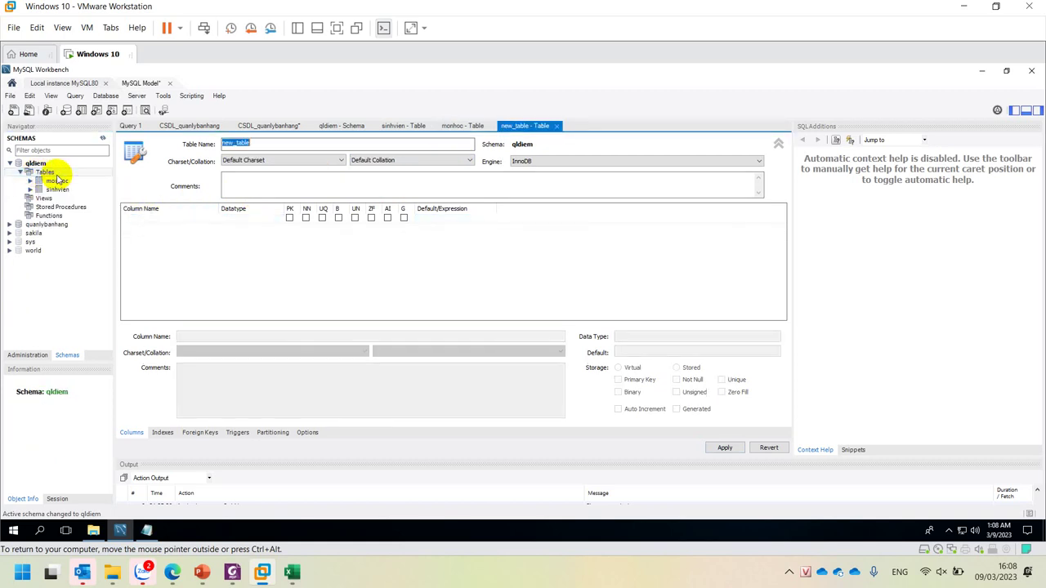
{"action": "type", "text": "Diem"}
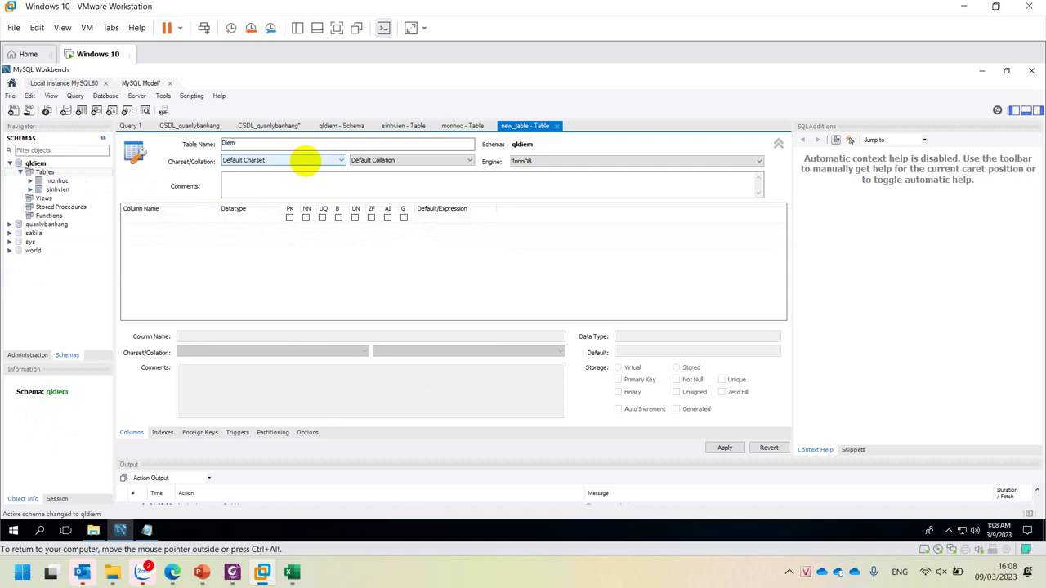
{"action": "key", "text": "super+plus"}
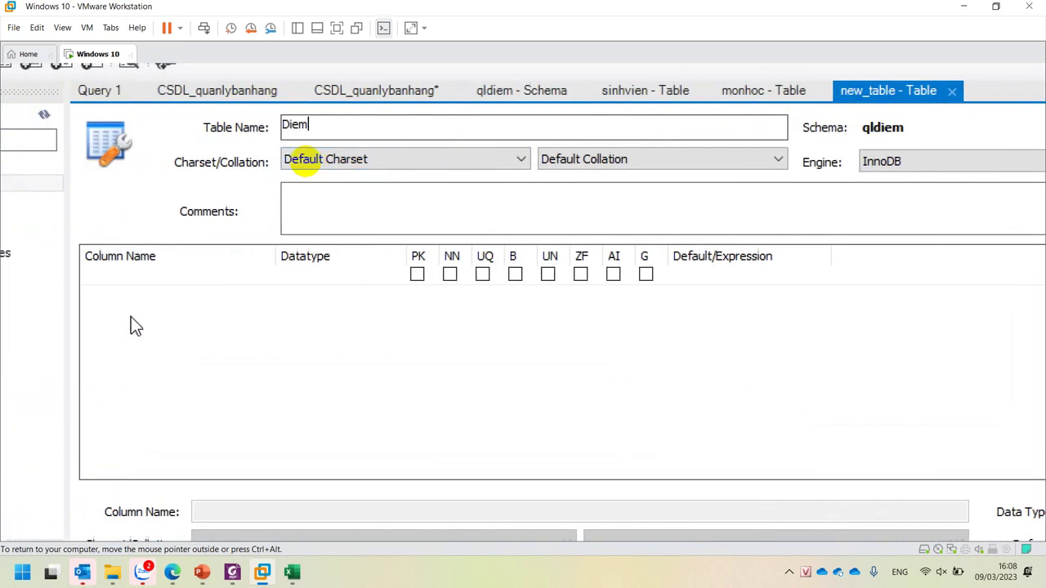
- Add a MaSinhVien column with data type VARCHAR(7) to the Diem table
{"action": "left_click", "coordinate": [130, 258]}
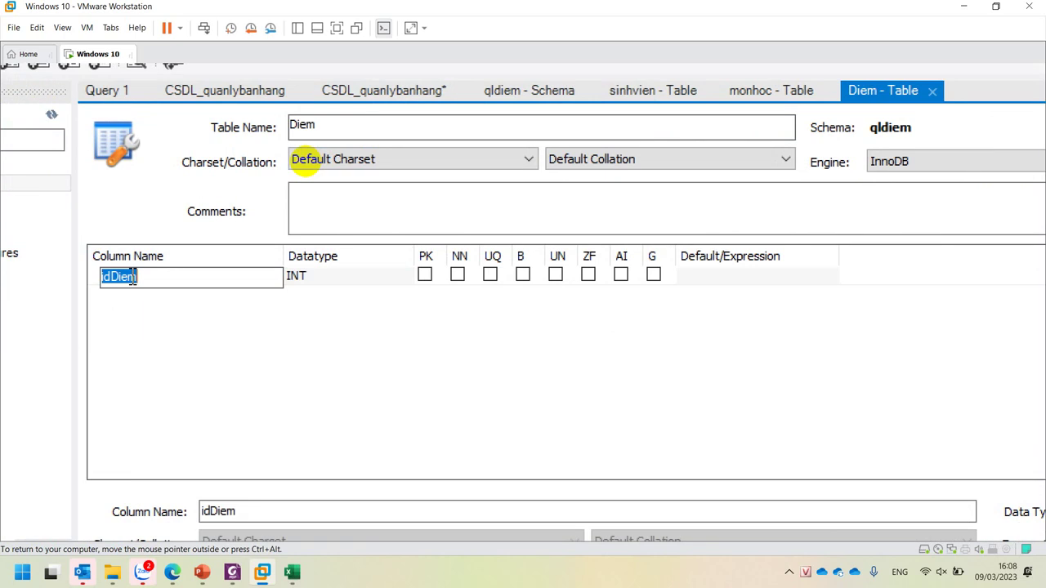
{"action": "type", "text": "Masu"}
{"action": "key", "text": "BackSpace"}
{"action": "key", "text": "BackSpace"}
{"action": "type", "text": "SinhVien"}
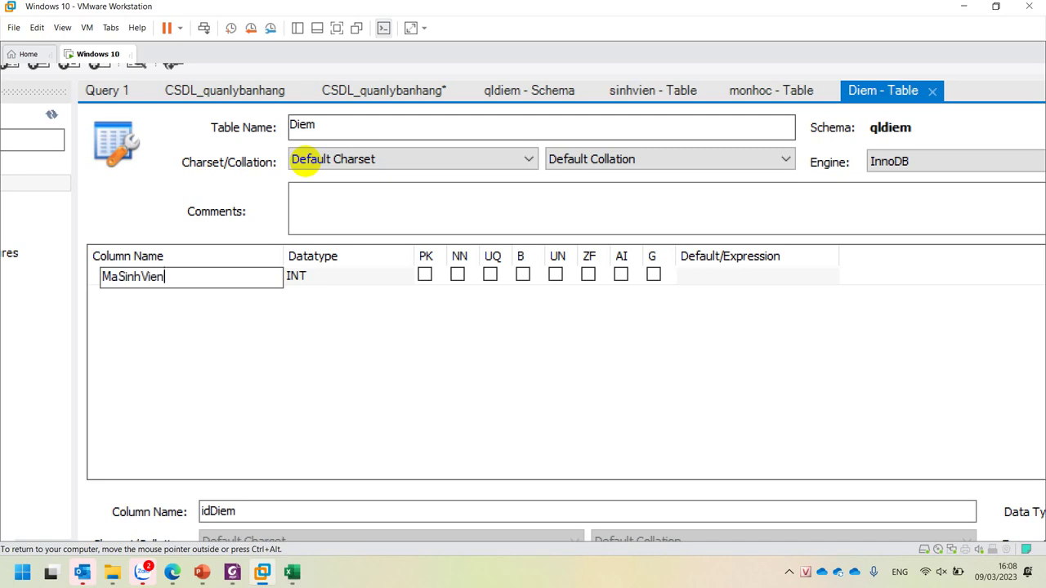
{"action": "key", "text": "Tab"}
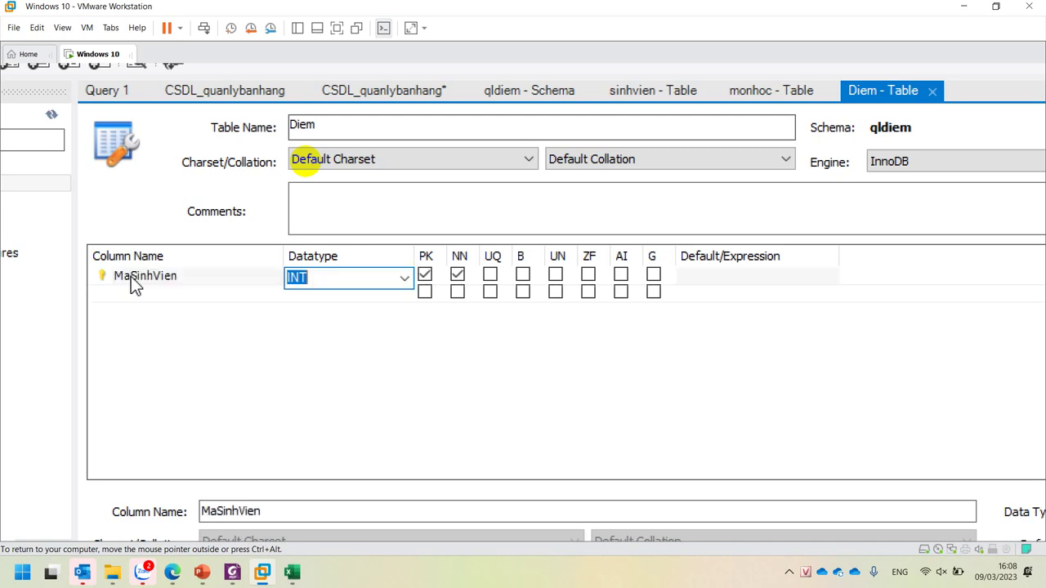
{"action": "type", "text": "v"}
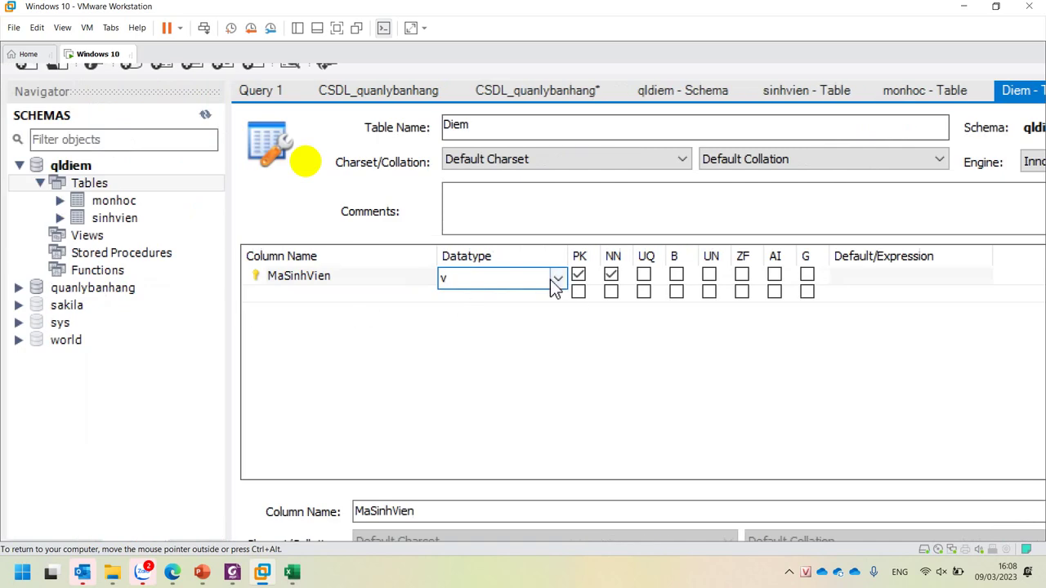
{"action": "left_click", "coordinate": [557, 278]}
{"action": "left_click", "coordinate": [500, 298]}
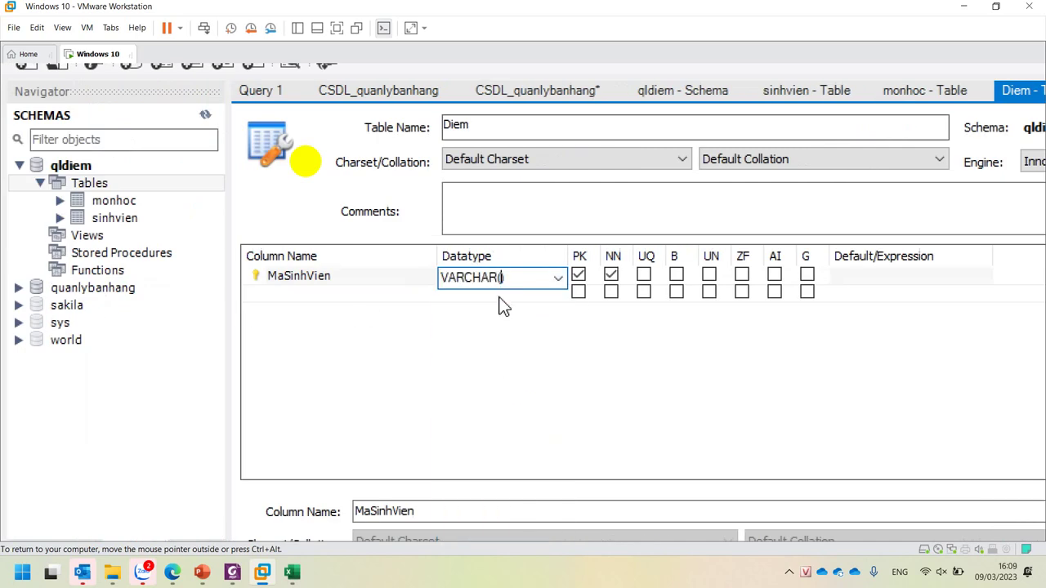
{"action": "type", "text": "7"}
{"action": "key", "text": "Return"}
- Add a second column named MaMonHoc with data type VARCHAR(10) to the Diem table
{"action": "left_click", "coordinate": [367, 299]}
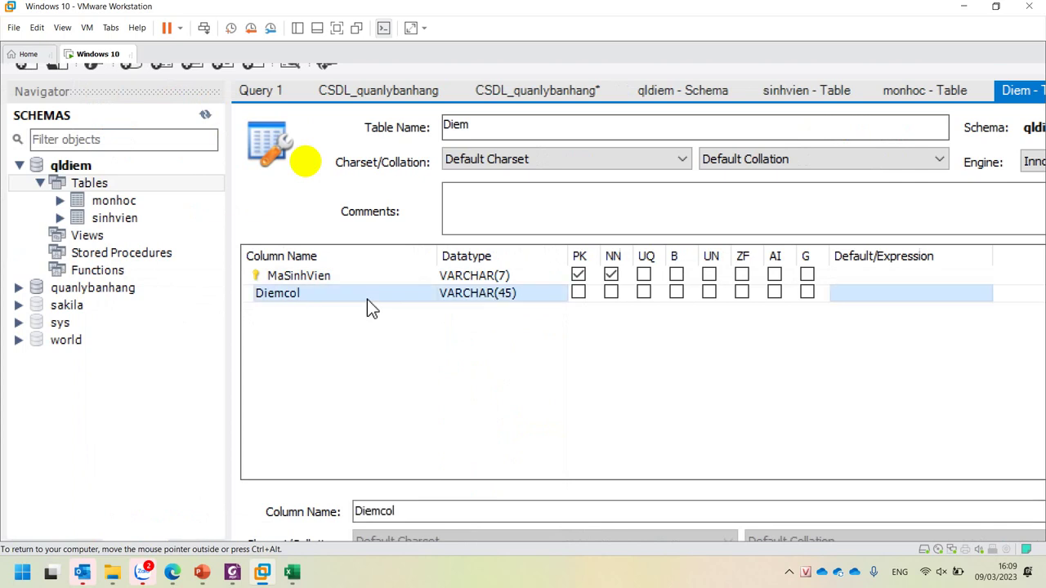
{"action": "left_click", "coordinate": [363, 297]}
{"action": "type", "text": "Ma"}
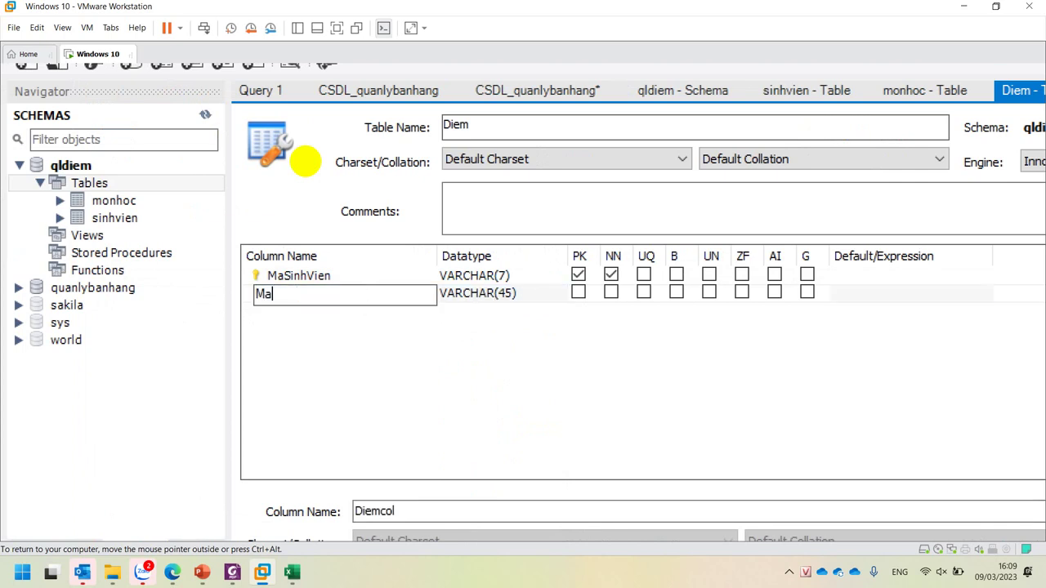
{"action": "type", "text": "MonHoc"}
{"action": "key", "text": "Tab"}
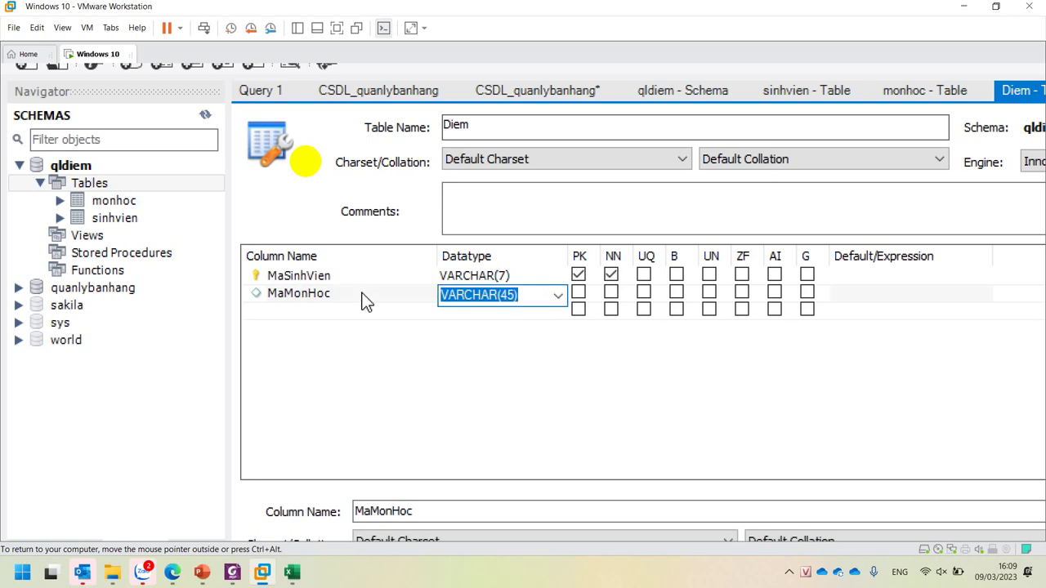
{"action": "double_click", "coordinate": [508, 296]}
{"action": "left_click", "coordinate": [507, 296]}
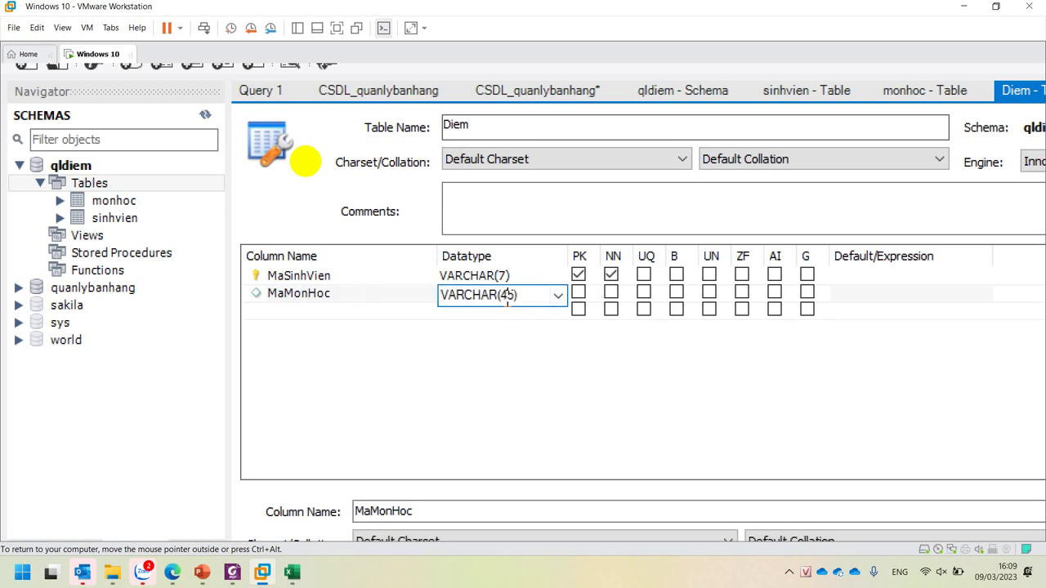
{"action": "double_click", "coordinate": [507, 296]}
{"action": "type", "text": "10"}
- Add a third column named Diem with data type INT to the table
{"action": "left_click", "coordinate": [507, 309]}
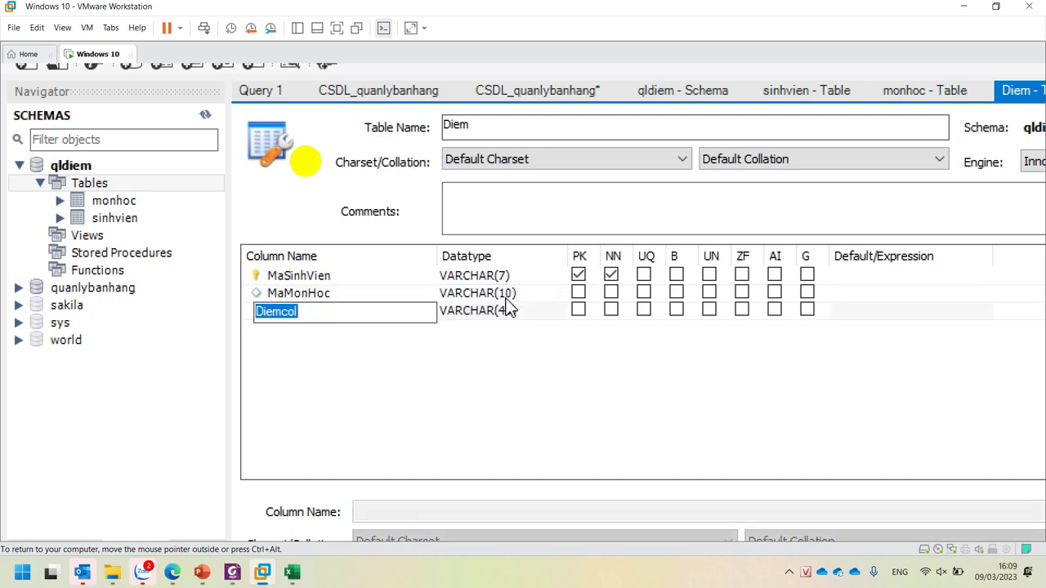
{"action": "type", "text": "Diem"}
{"action": "key", "text": "Tab"}
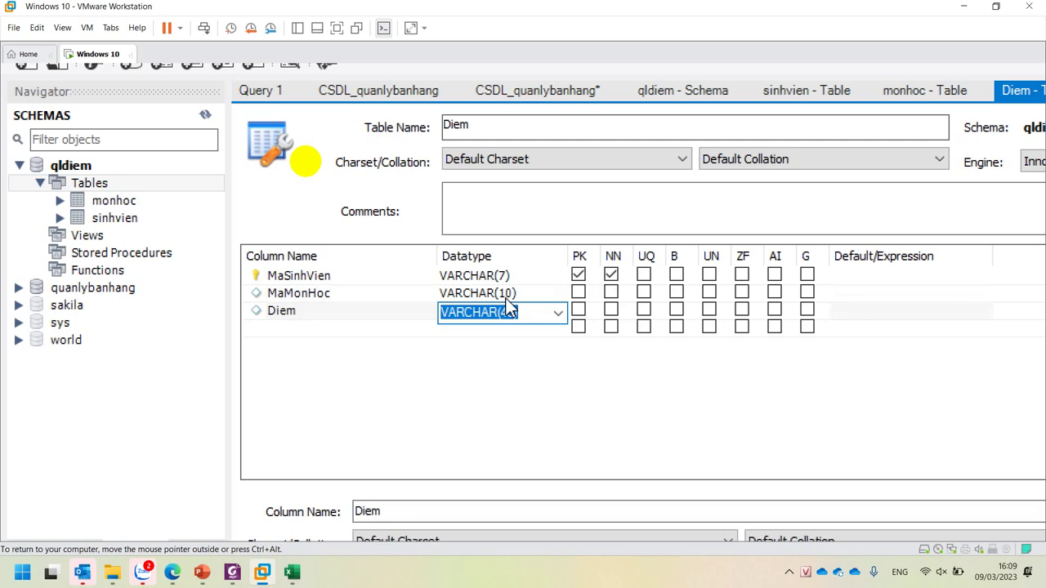
{"action": "left_click", "coordinate": [558, 313]}
{"action": "left_click", "coordinate": [520, 334]}
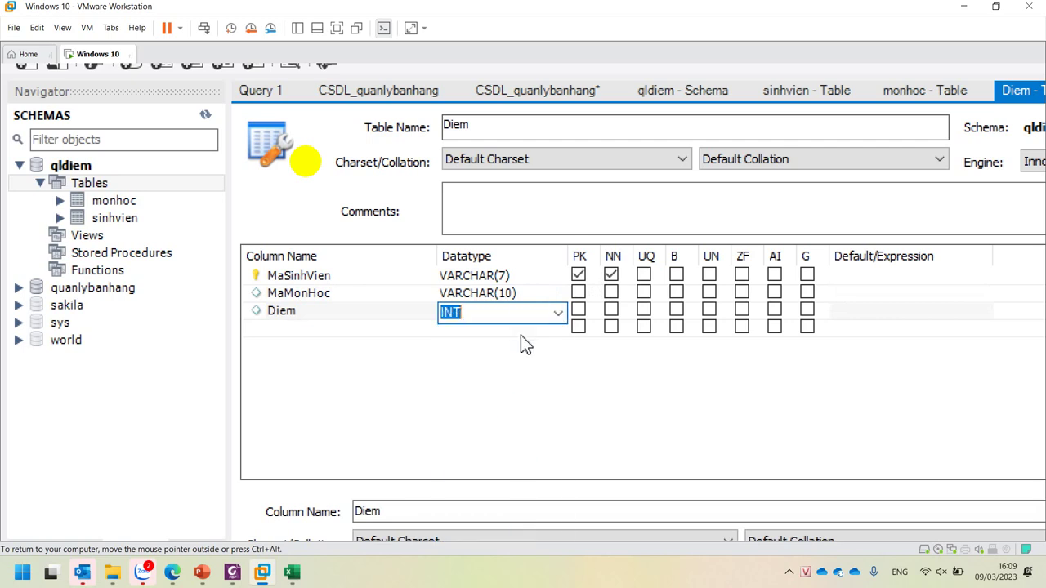
- Mark the MaMonHoc column as part of the primary key alongside MaSinhVien
{"action": "left_click", "coordinate": [276, 278]}
{"action": "left_click", "coordinate": [278, 294], "text": "shift"}
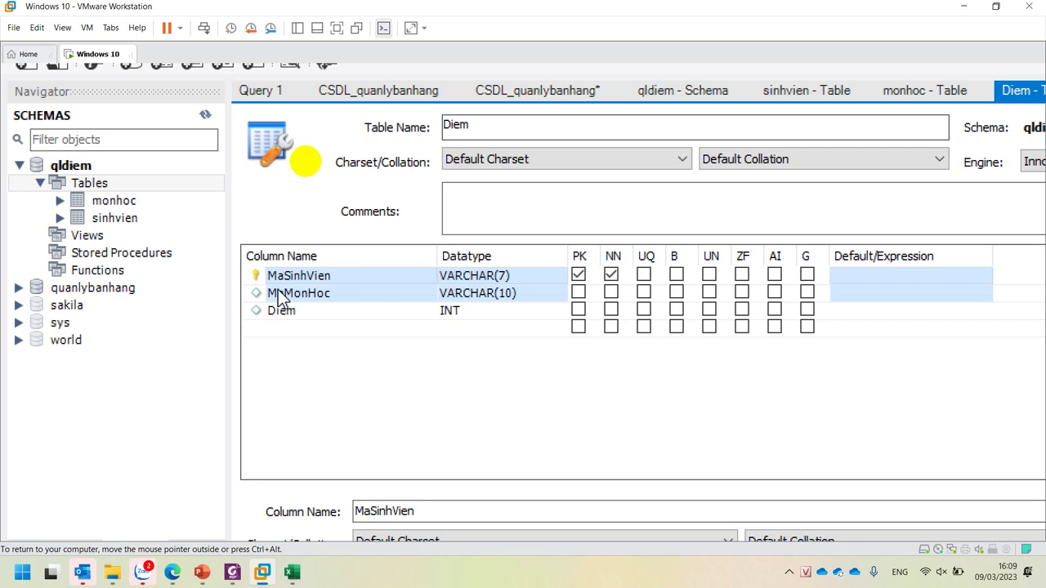
{"action": "left_click", "coordinate": [279, 294]}
{"action": "left_click", "coordinate": [569, 292]}
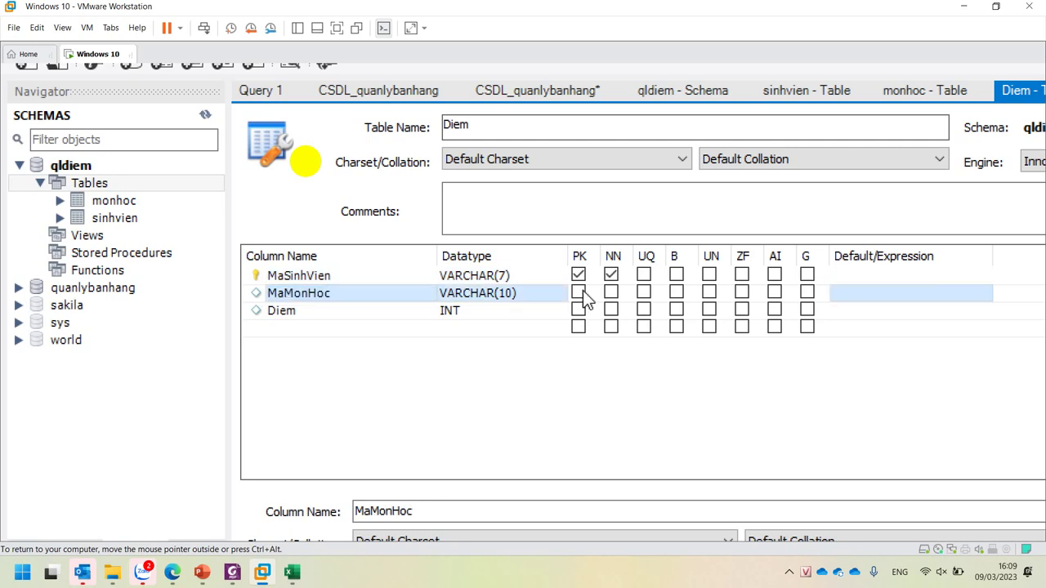
{"action": "left_click", "coordinate": [579, 293]}
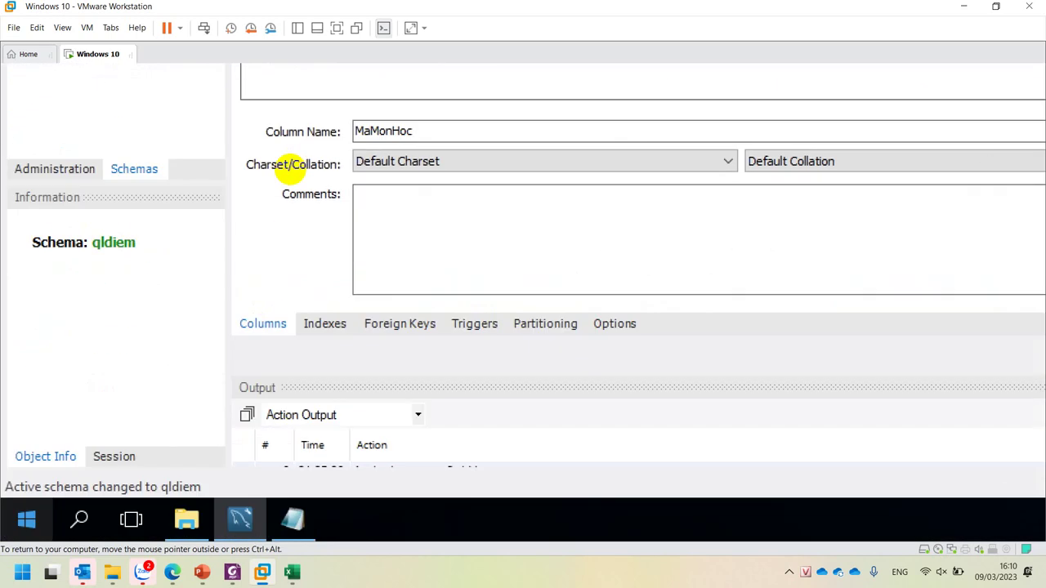
- Clear the primary key and not-null settings of MaMonHoc and mark it as primary key again
{"action": "key", "text": "super+Escape"}
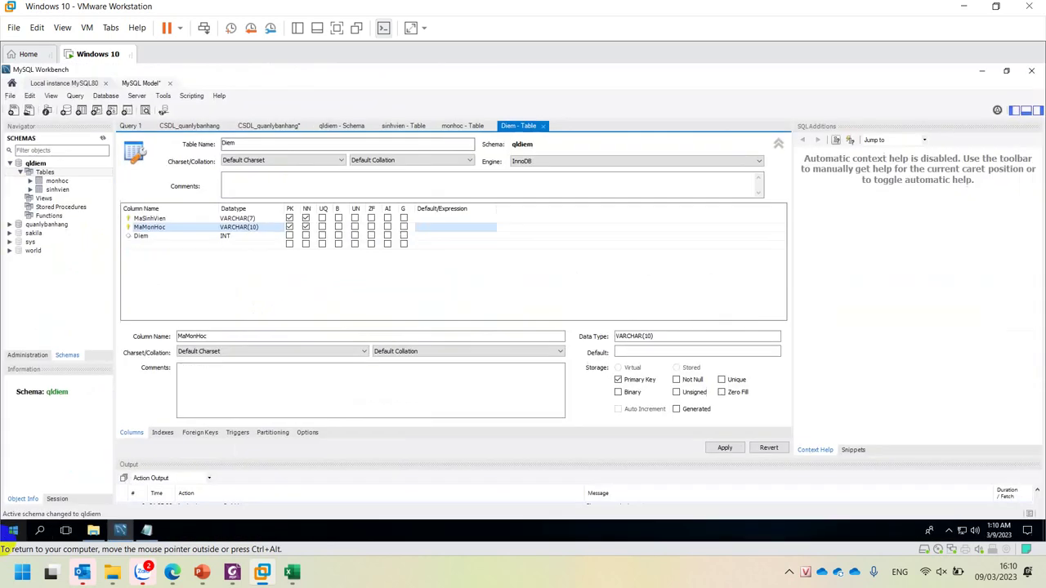
{"action": "left_click", "coordinate": [175, 268]}
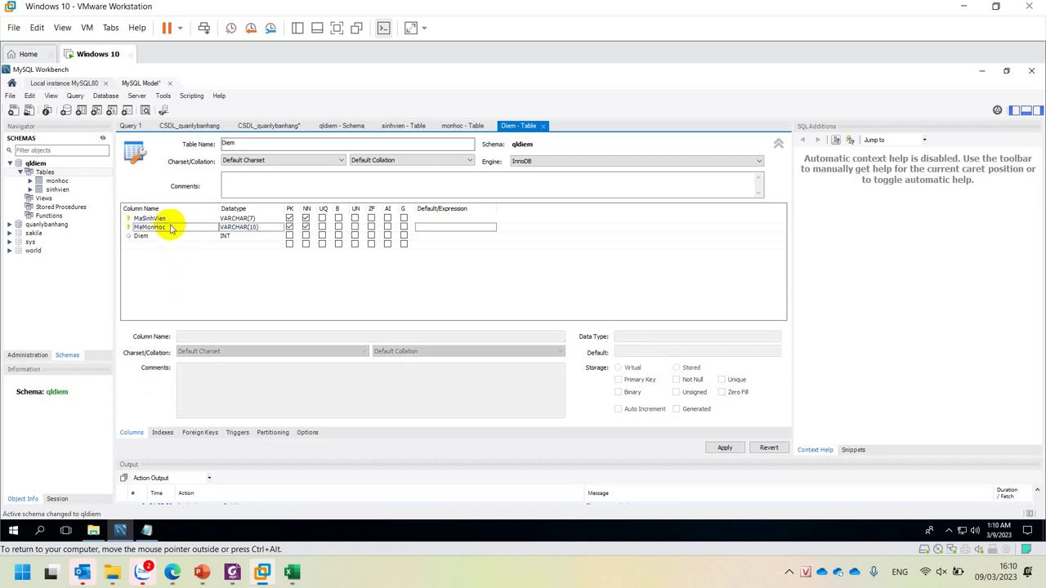
{"action": "left_click", "coordinate": [163, 227]}
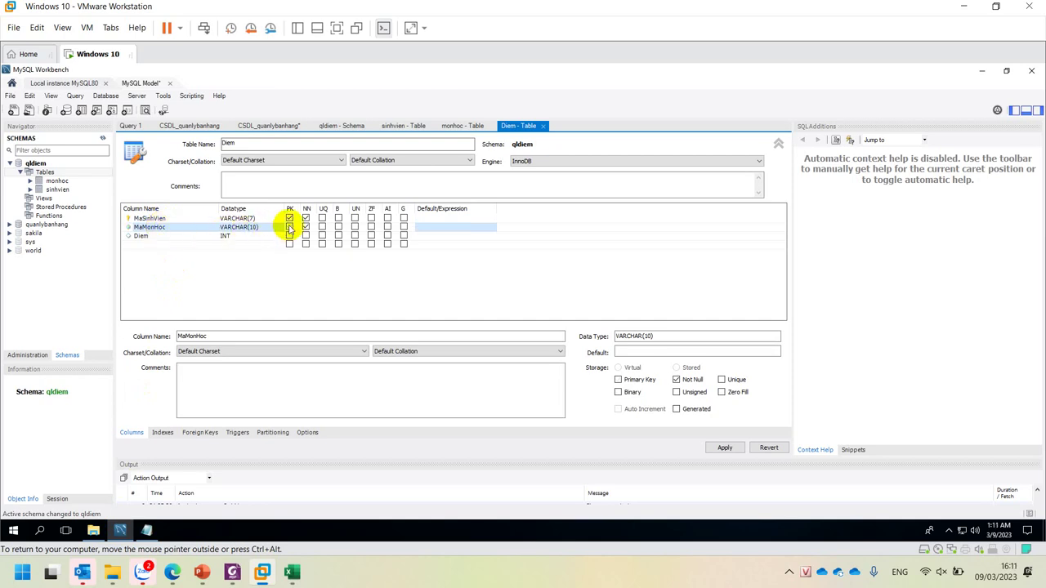
{"action": "left_click", "coordinate": [306, 227]}
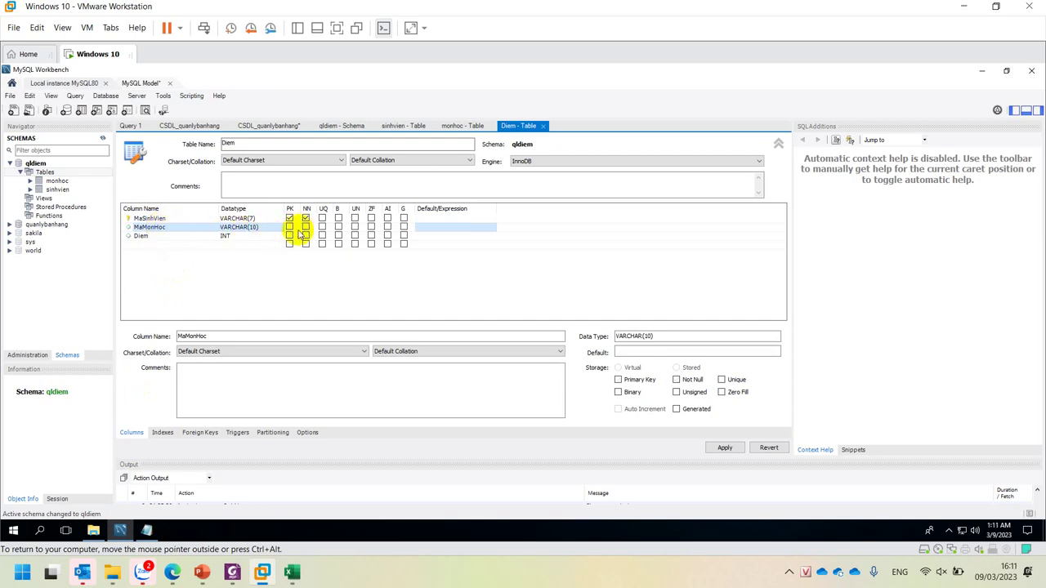
{"action": "left_click", "coordinate": [180, 219]}
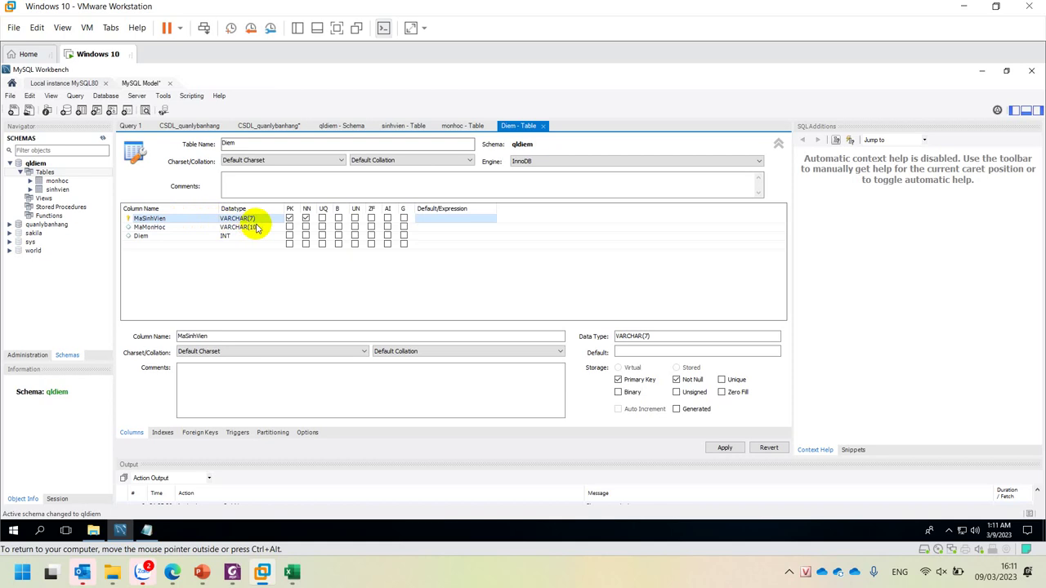
{"action": "left_click", "coordinate": [289, 227]}
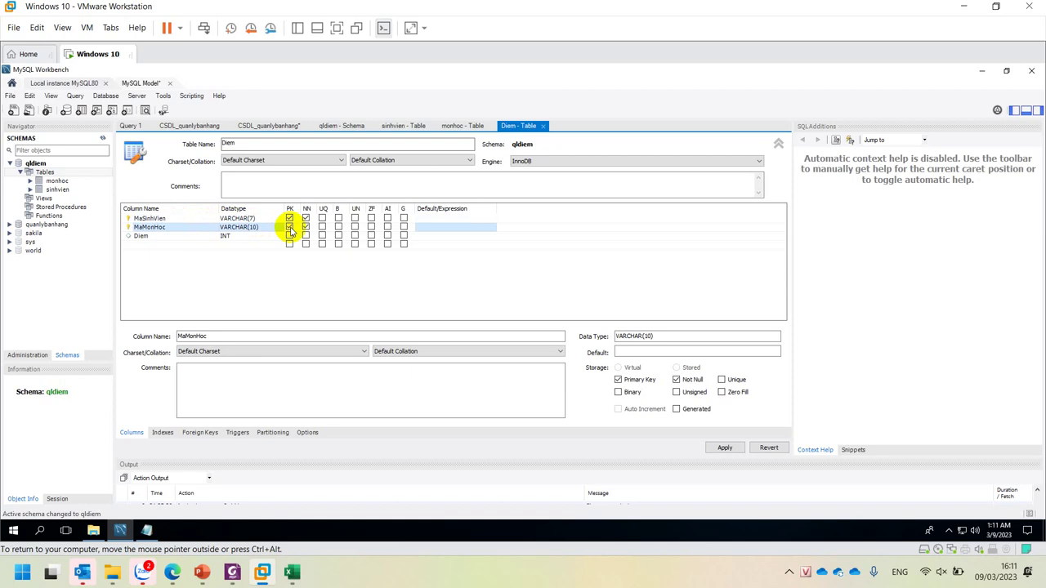
- Generate the Diem table's creation script and copy it into the QLDiem file in Notepad, below the monhoc table statement
{"action": "left_click", "coordinate": [724, 448]}
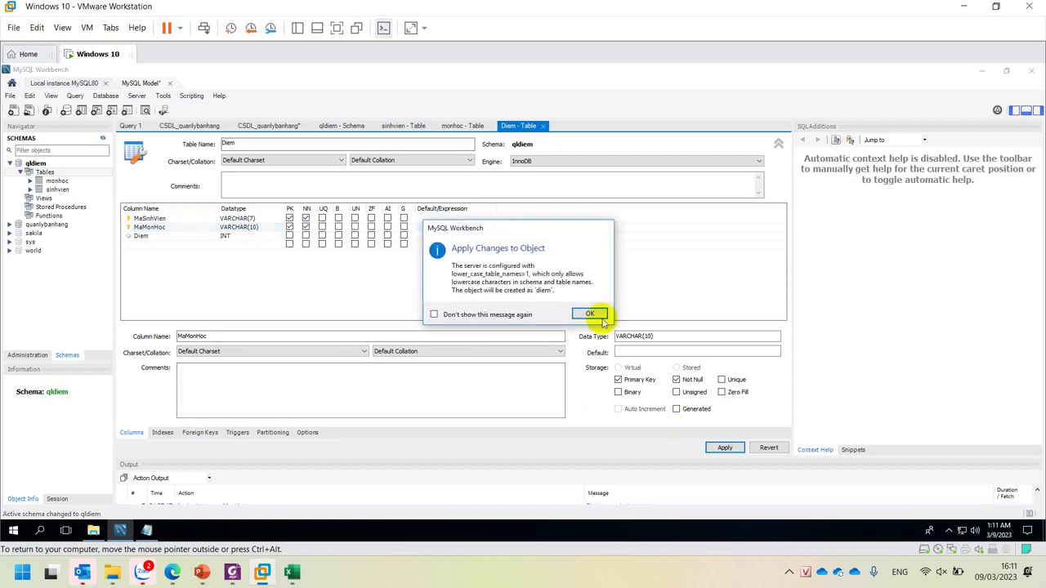
{"action": "left_click", "coordinate": [593, 312]}
{"action": "left_click_drag", "start_coordinate": [595, 313], "coordinate": [354, 194]}
{"action": "key", "text": "ctrl+c"}
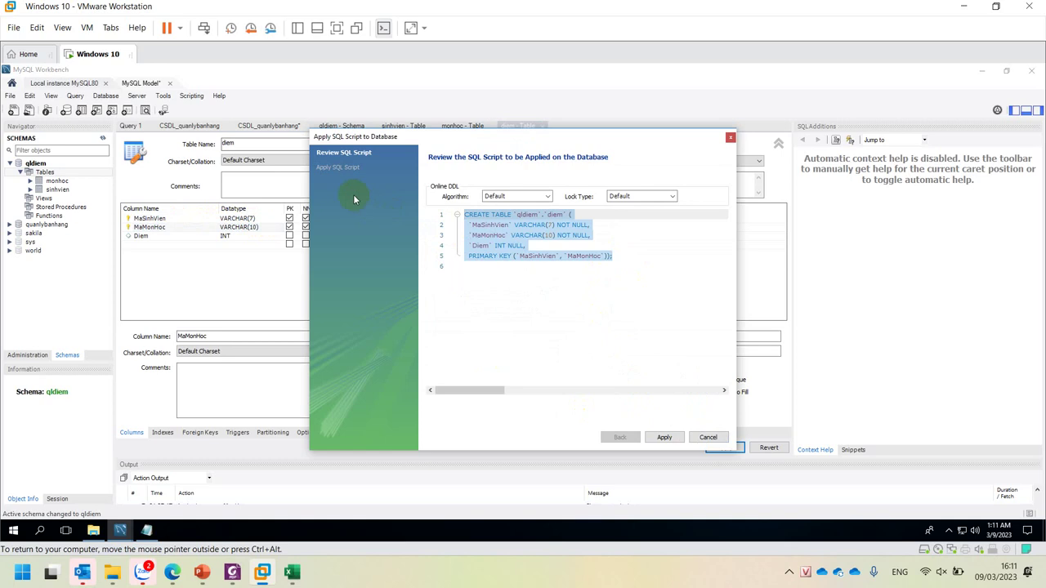
{"action": "left_click", "coordinate": [146, 530]}
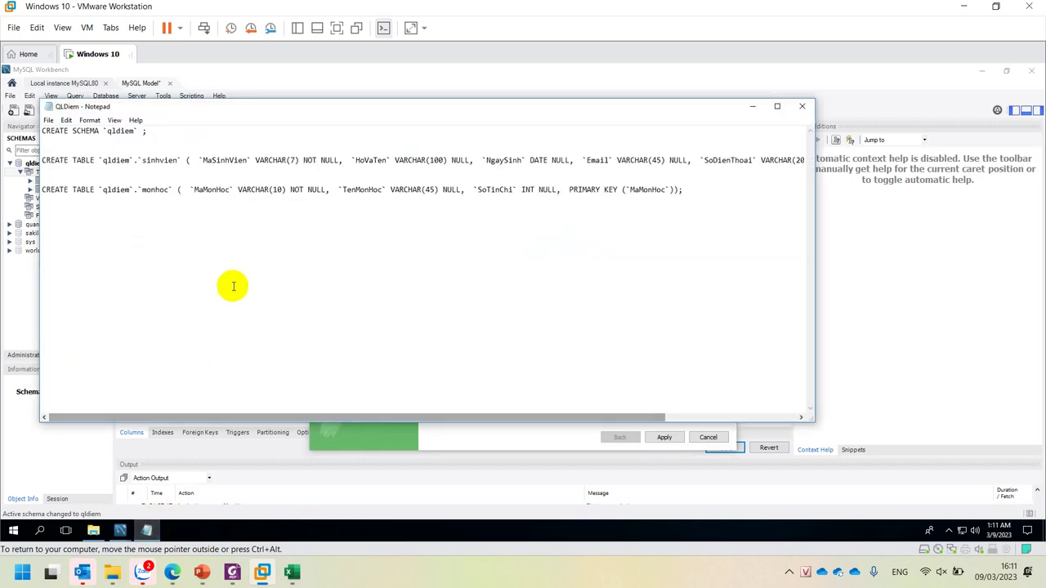
{"action": "key", "text": "ctrl+v"}
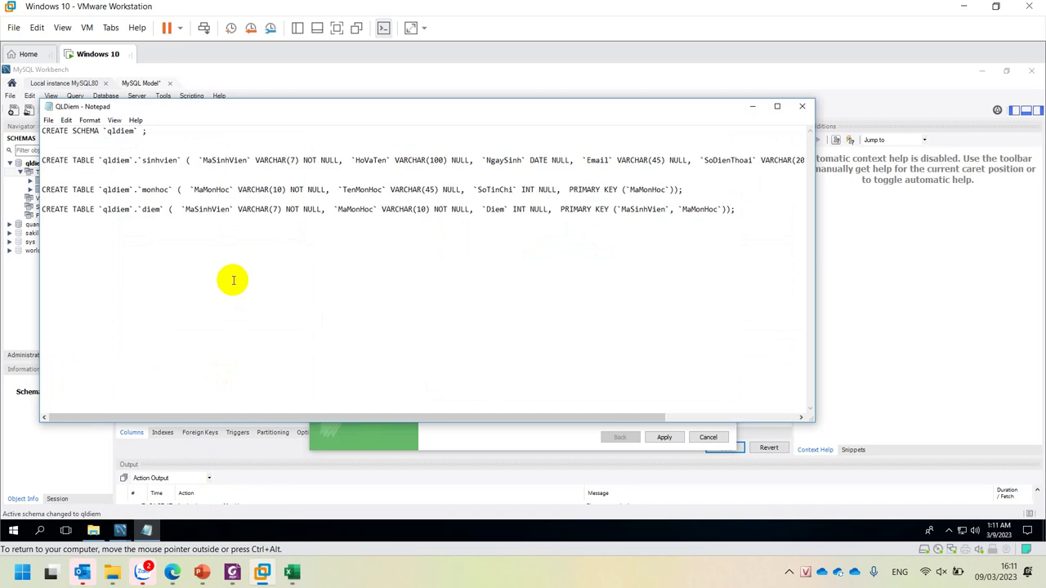
- Return to MySQL Workbench, apply the diem table script to the database and finish the wizard
{"action": "left_click", "coordinate": [849, 272]}
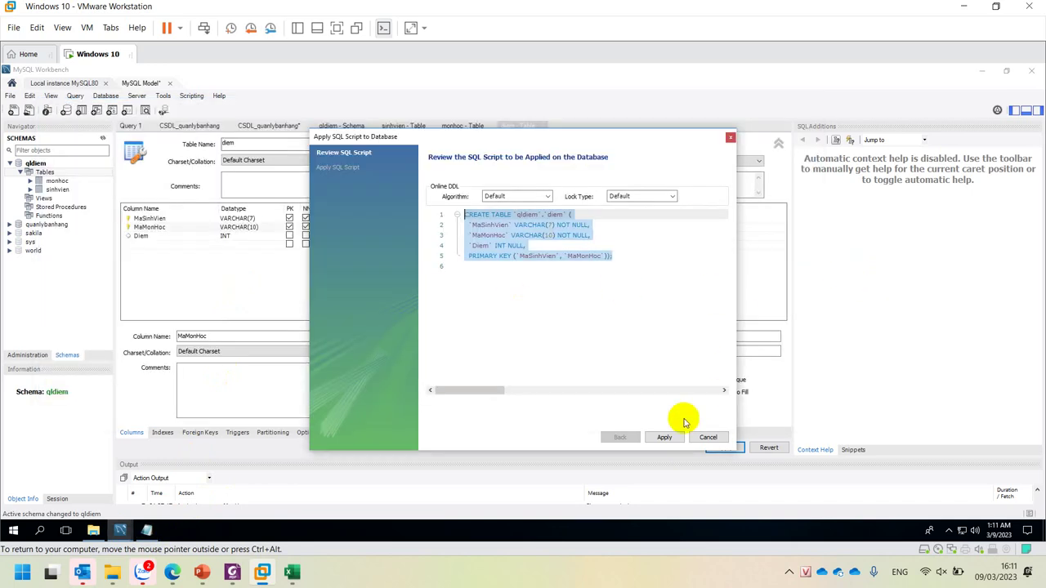
{"action": "left_click", "coordinate": [666, 437]}
{"action": "left_click", "coordinate": [665, 438]}
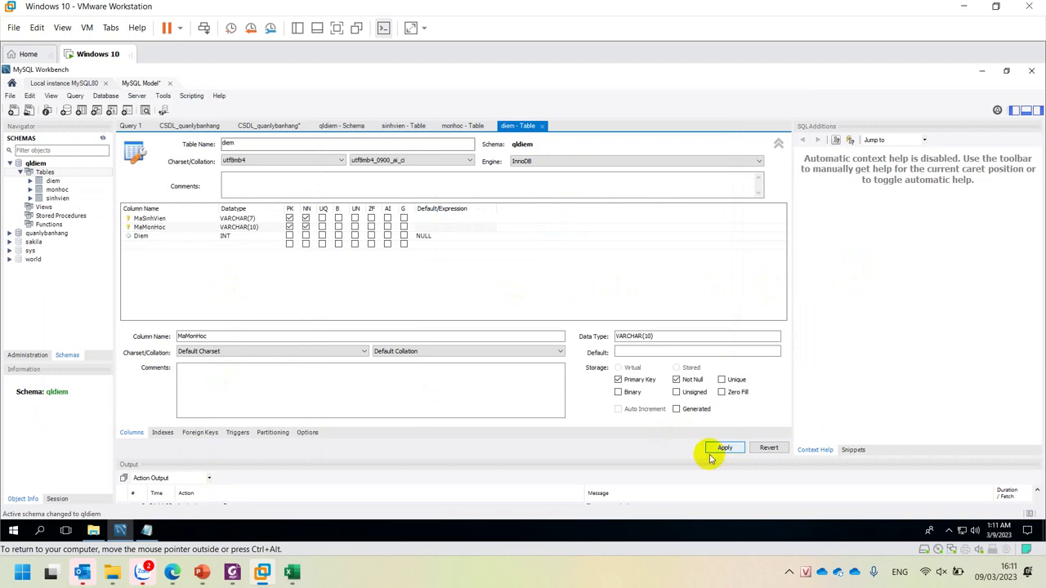
- Review the columns and keys of the diem, monhoc and sinhvien tables in the qldiem schema
{"action": "left_click", "coordinate": [52, 181]}
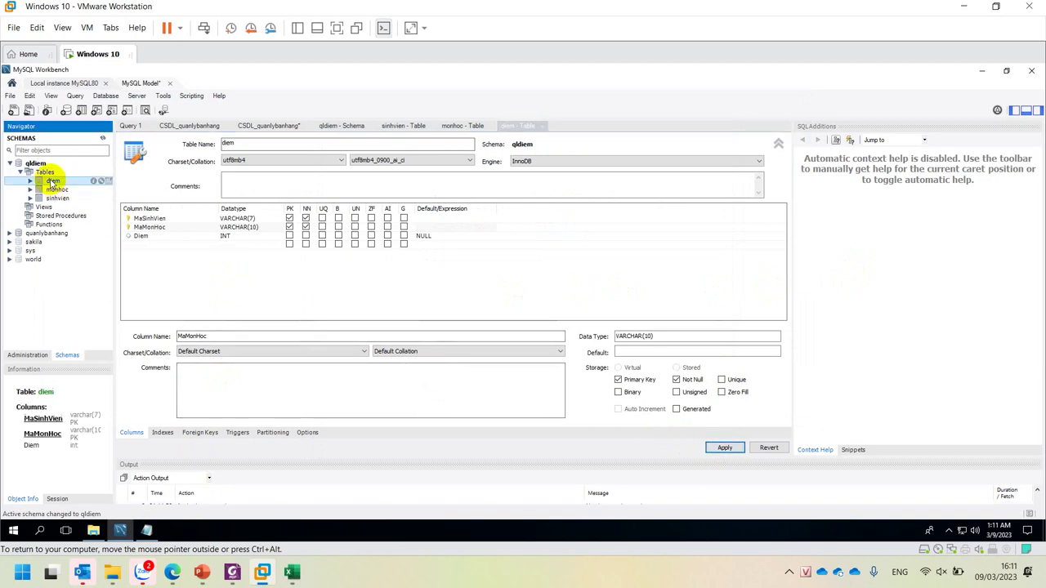
{"action": "left_click", "coordinate": [54, 190]}
{"action": "left_click", "coordinate": [54, 199]}
{"action": "left_click", "coordinate": [53, 180]}
{"action": "left_click", "coordinate": [55, 198]}
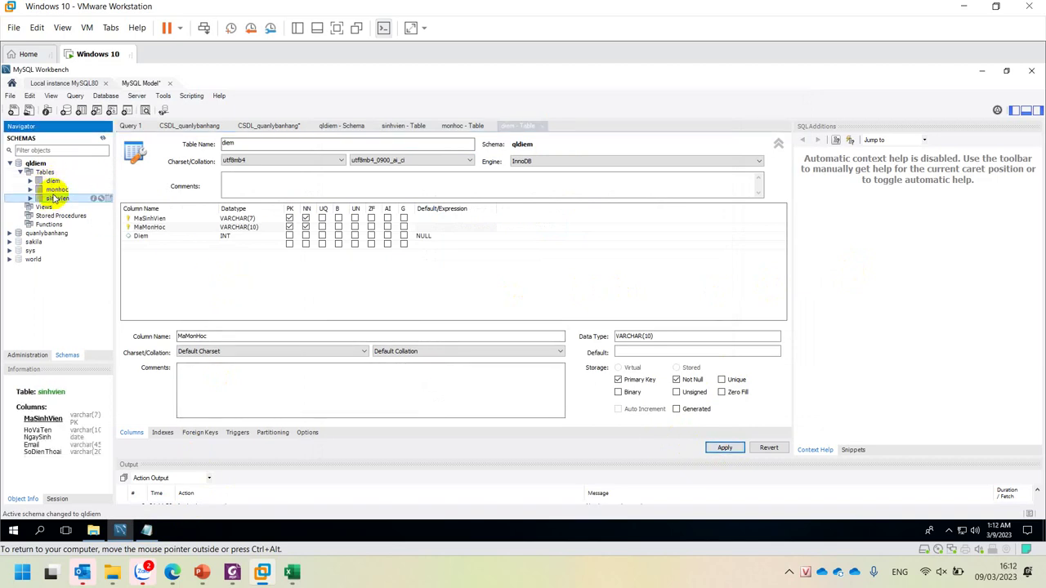
{"action": "left_click", "coordinate": [52, 181]}
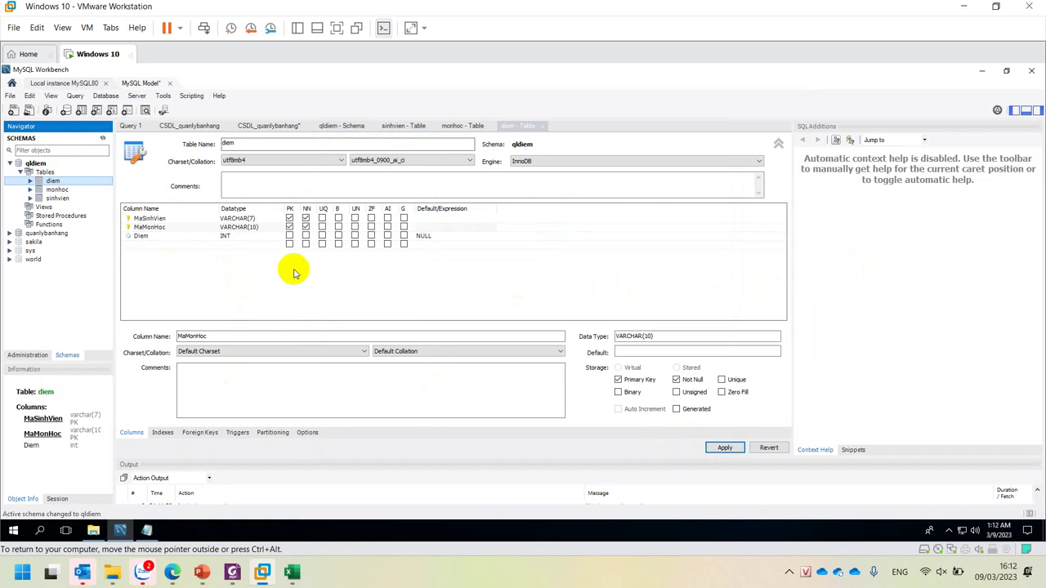
- Review the tables of the mydb and quanlybanhang schemas in the open MySQL model
{"action": "left_click", "coordinate": [142, 83]}
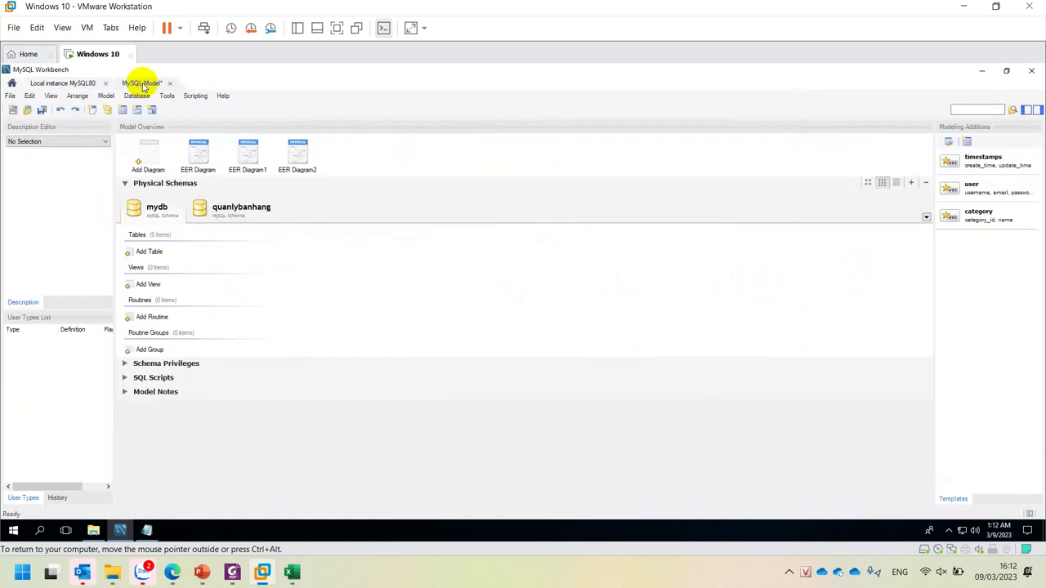
{"action": "left_click", "coordinate": [214, 207]}
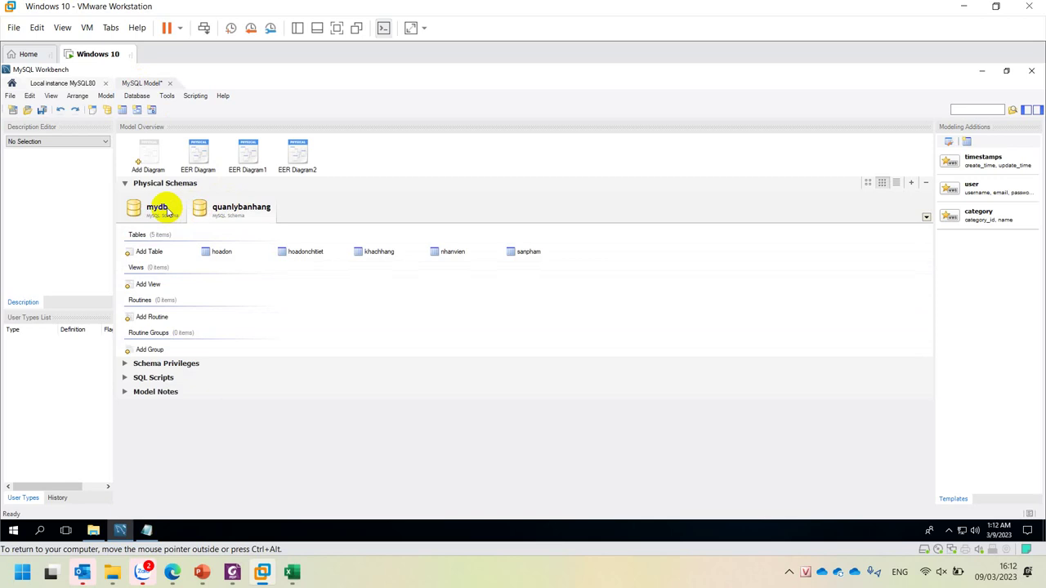
{"action": "left_click", "coordinate": [166, 211]}
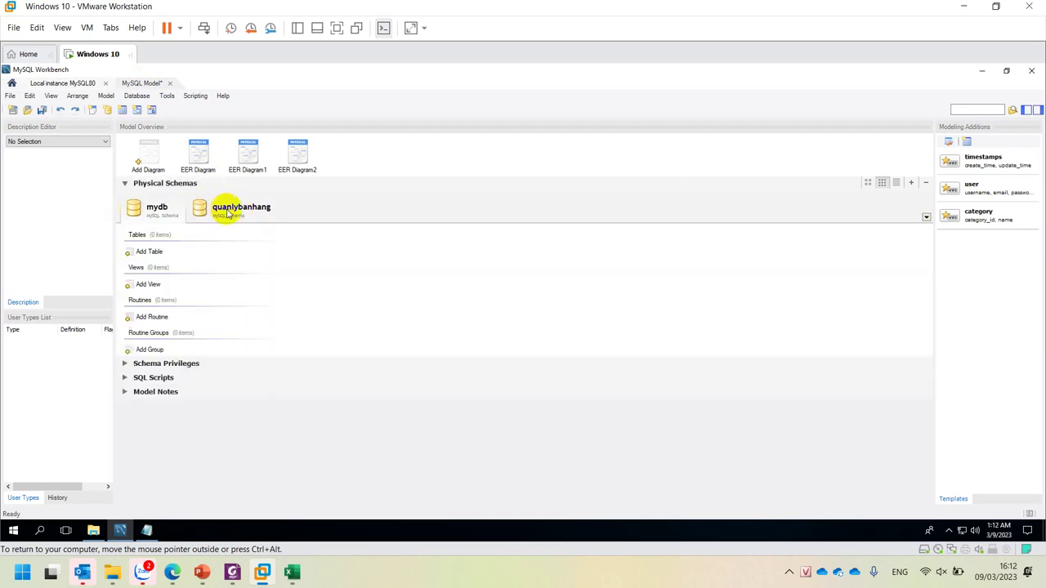
{"action": "left_click", "coordinate": [227, 212]}
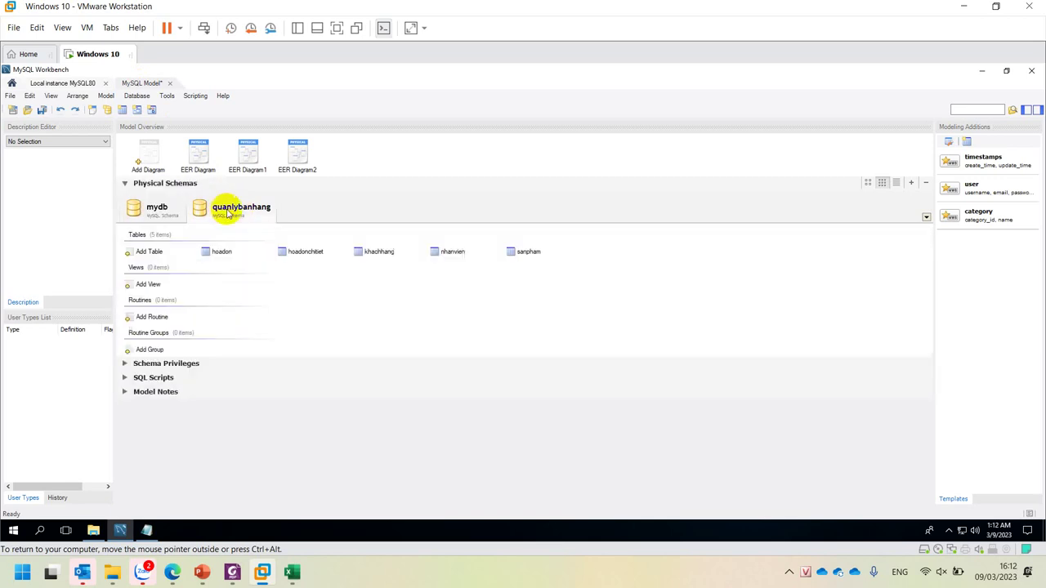
- Add a blank EER diagram to the model, check which schemas its catalog offers, and close the diagram
{"action": "double_click", "coordinate": [144, 163]}
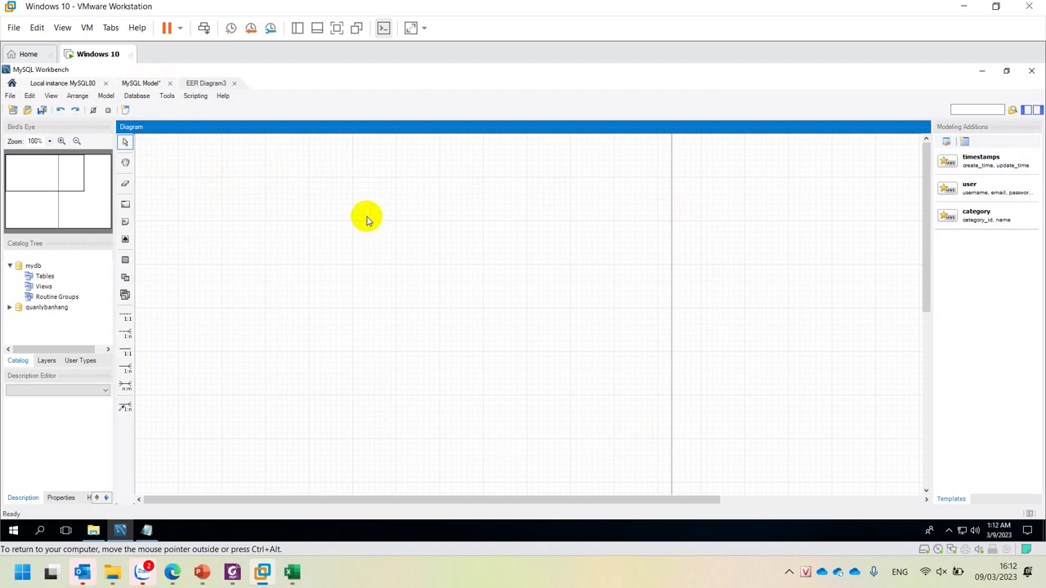
{"action": "left_click", "coordinate": [9, 265]}
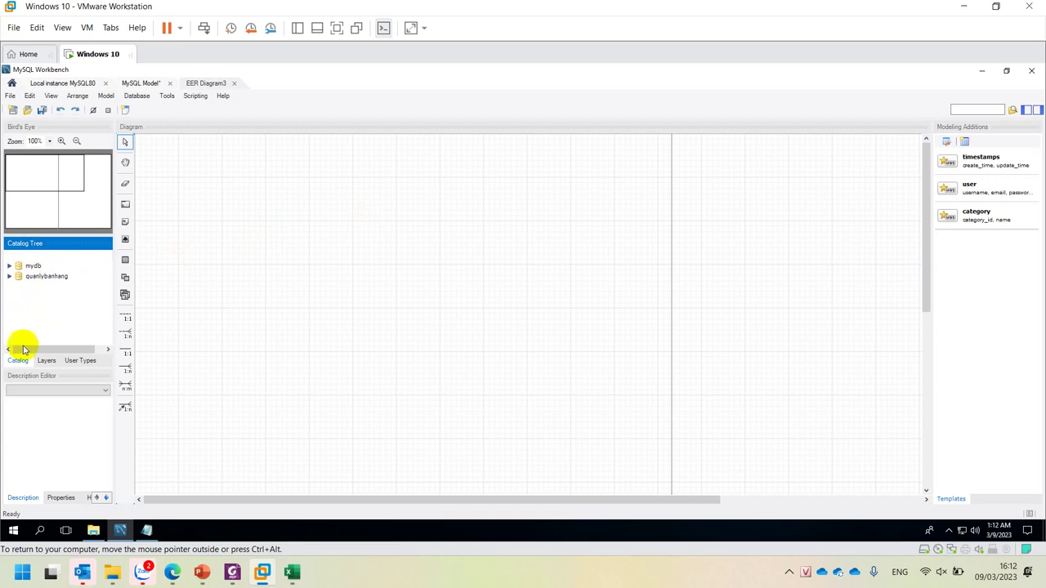
{"action": "mouse_move", "coordinate": [20, 349]}
{"action": "left_mouse_down"}
{"action": "mouse_move", "coordinate": [63, 351]}
{"action": "mouse_move", "coordinate": [4, 351]}
{"action": "left_mouse_up"}
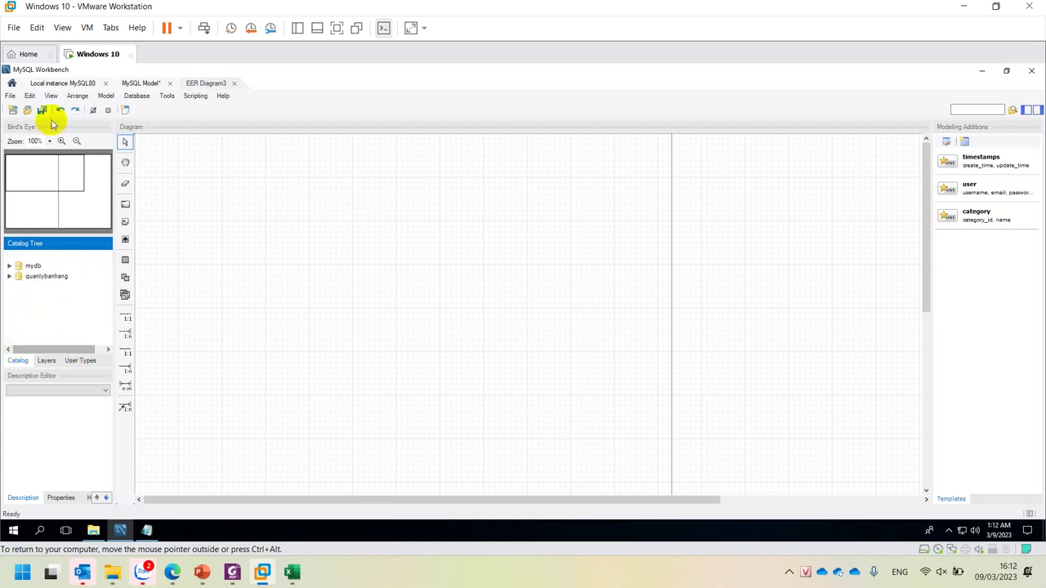
{"action": "left_click", "coordinate": [232, 83]}
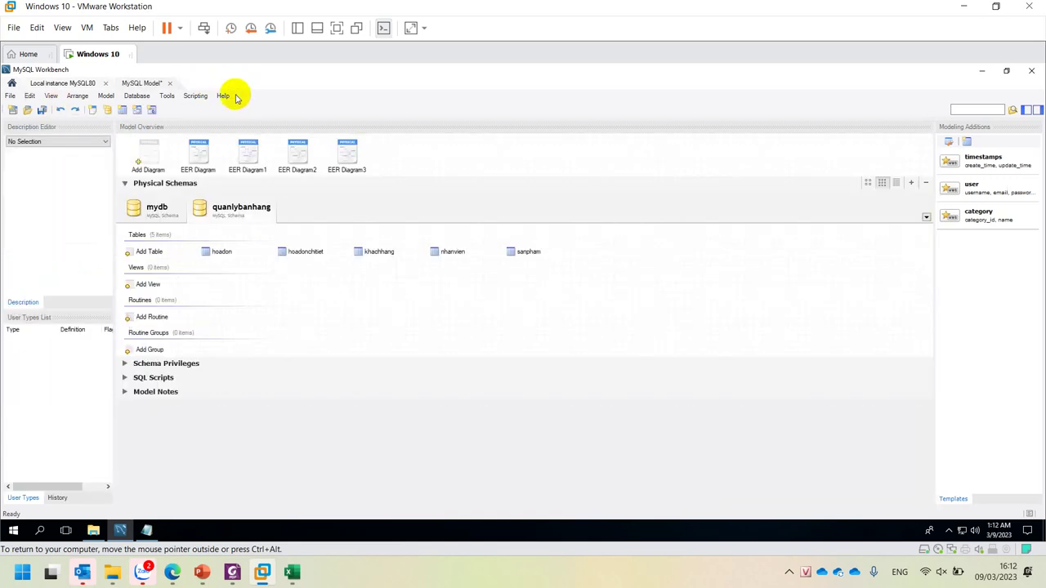
- Start reverse engineering from the local instance with the default connection settings and enter the database password to connect
{"action": "left_click", "coordinate": [77, 83]}
{"action": "left_click", "coordinate": [35, 163]}
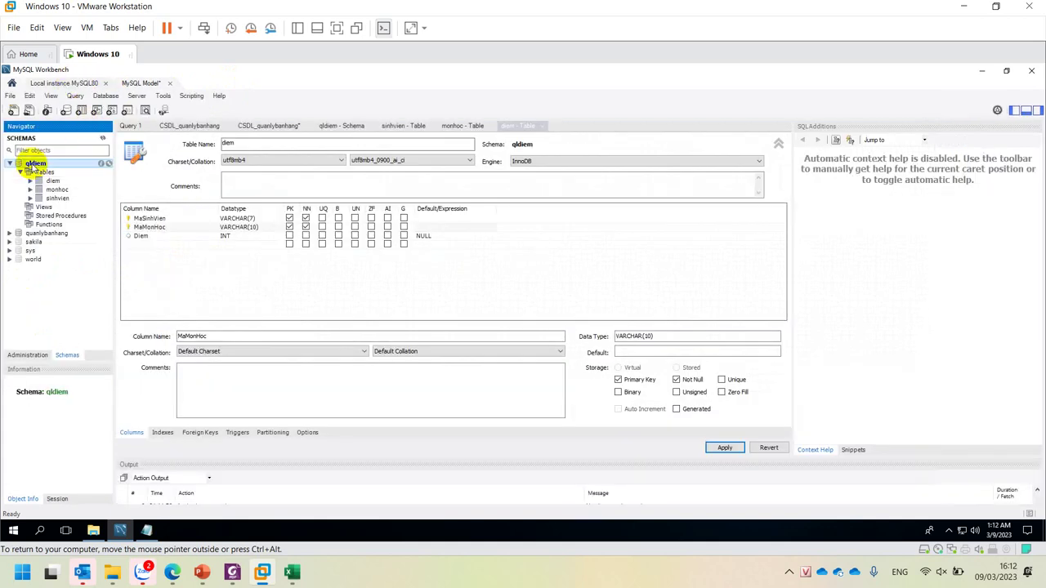
{"action": "left_click", "coordinate": [105, 95]}
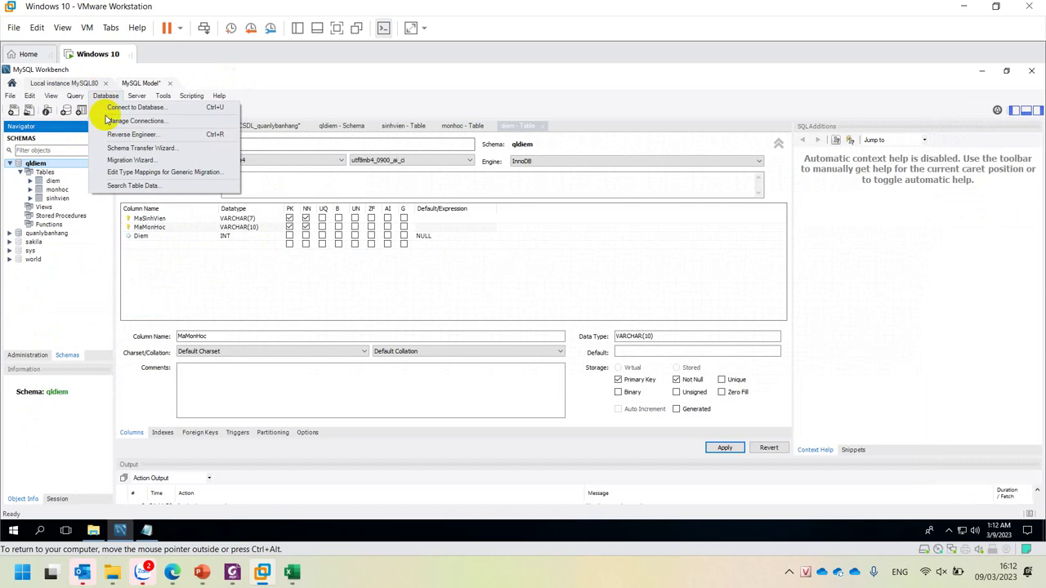
{"action": "left_click", "coordinate": [162, 136]}
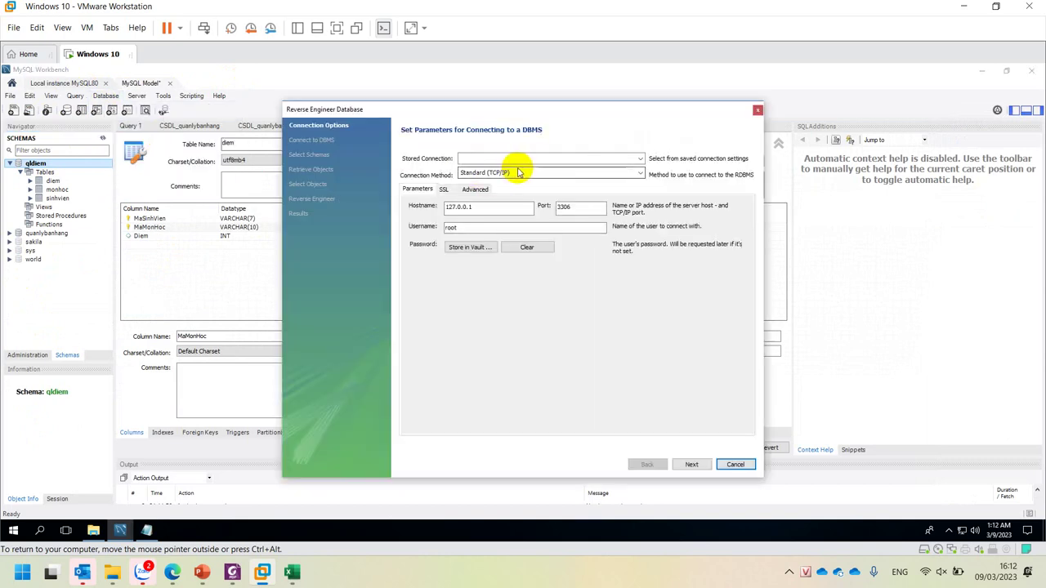
{"action": "left_click", "coordinate": [689, 463]}
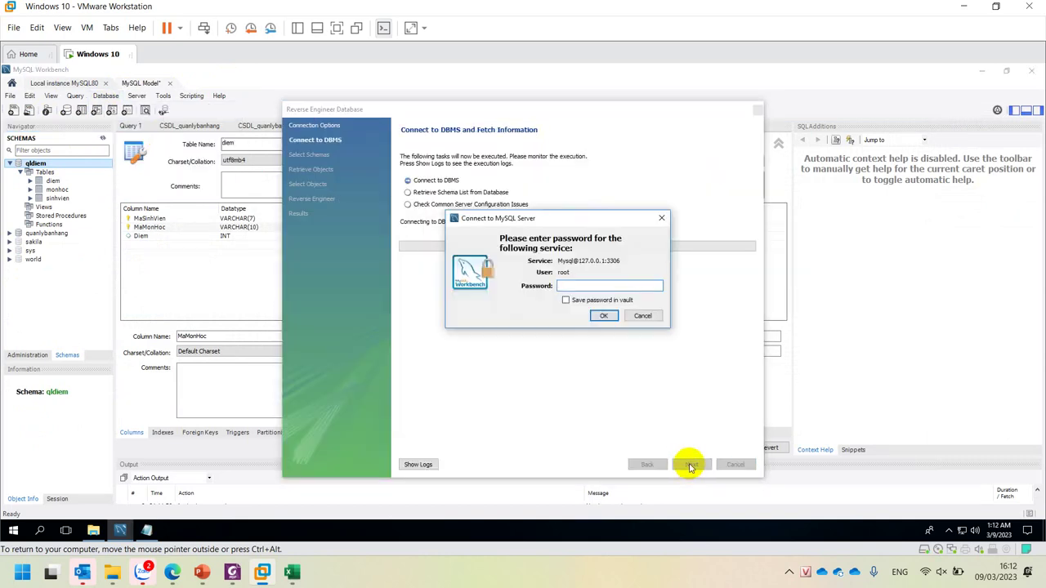
{"action": "type", "text": "********"}
{"action": "key", "text": "Return"}
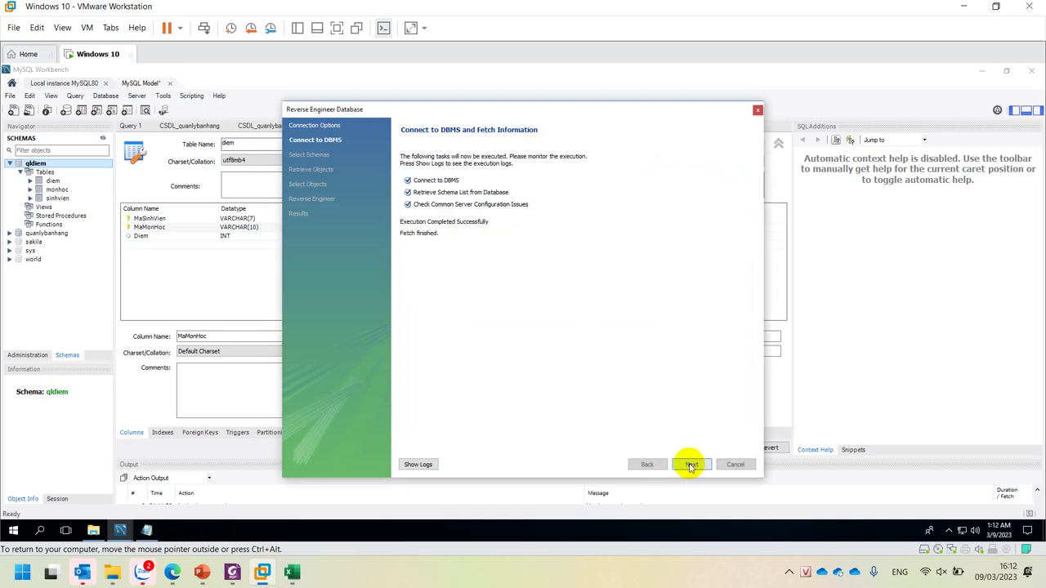
- Include only the qldiem schema, excluding quanlybanhang, and start retrieving its objects for reverse engineering
{"action": "left_click", "coordinate": [690, 464]}
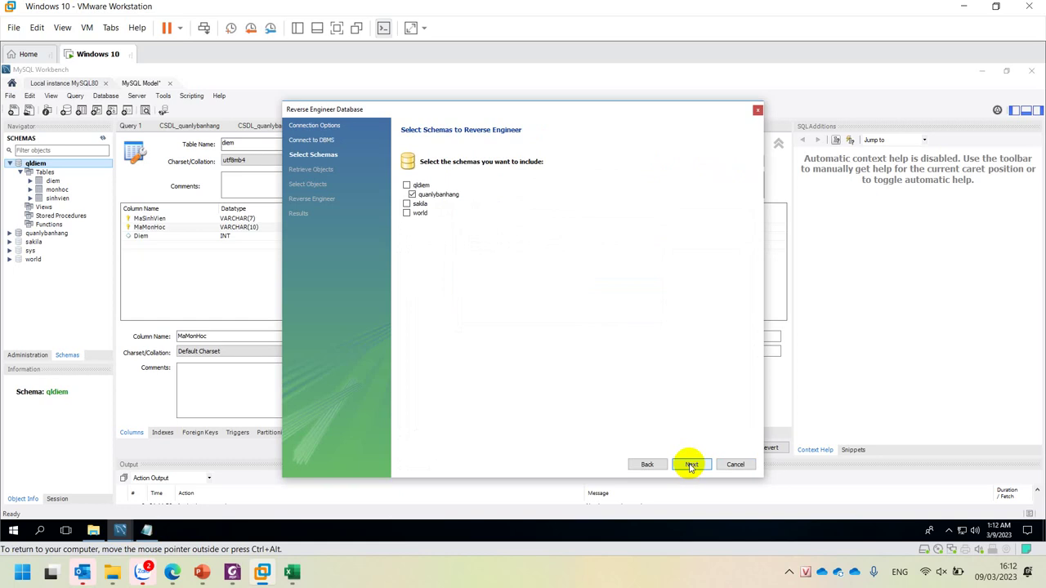
{"action": "left_click", "coordinate": [407, 185]}
{"action": "left_click", "coordinate": [413, 197]}
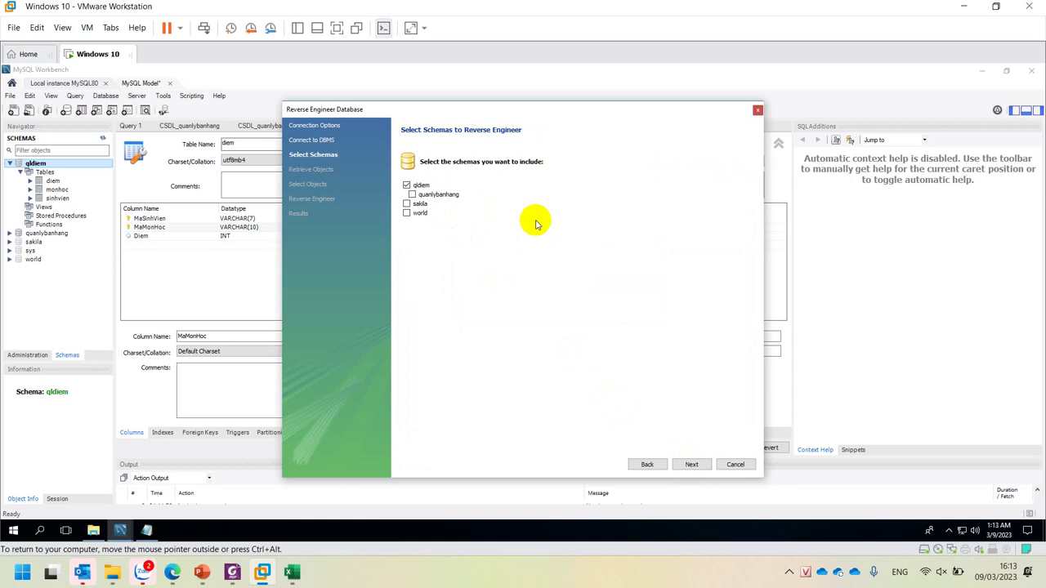
{"action": "left_click", "coordinate": [691, 464]}
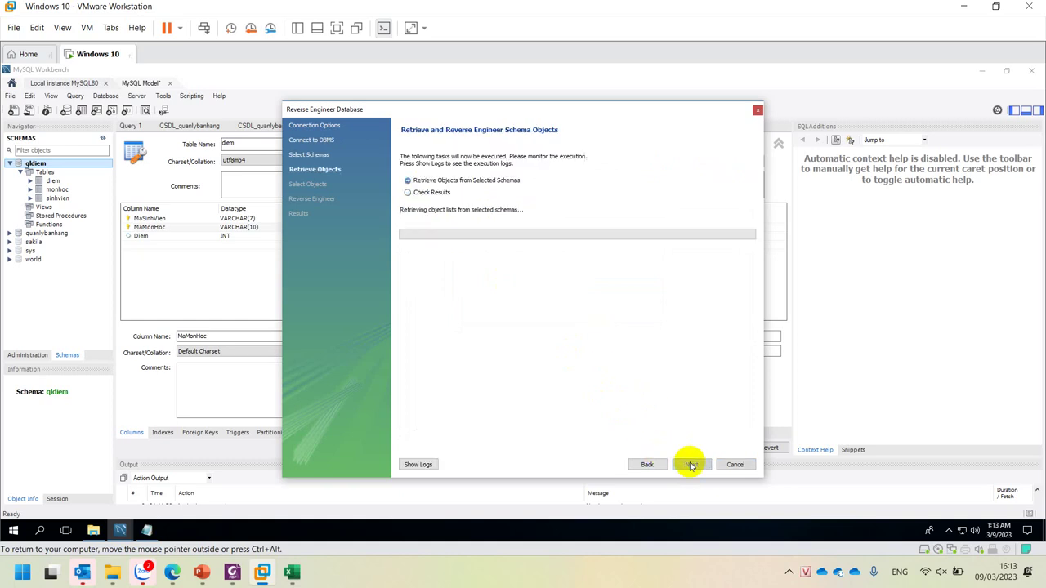